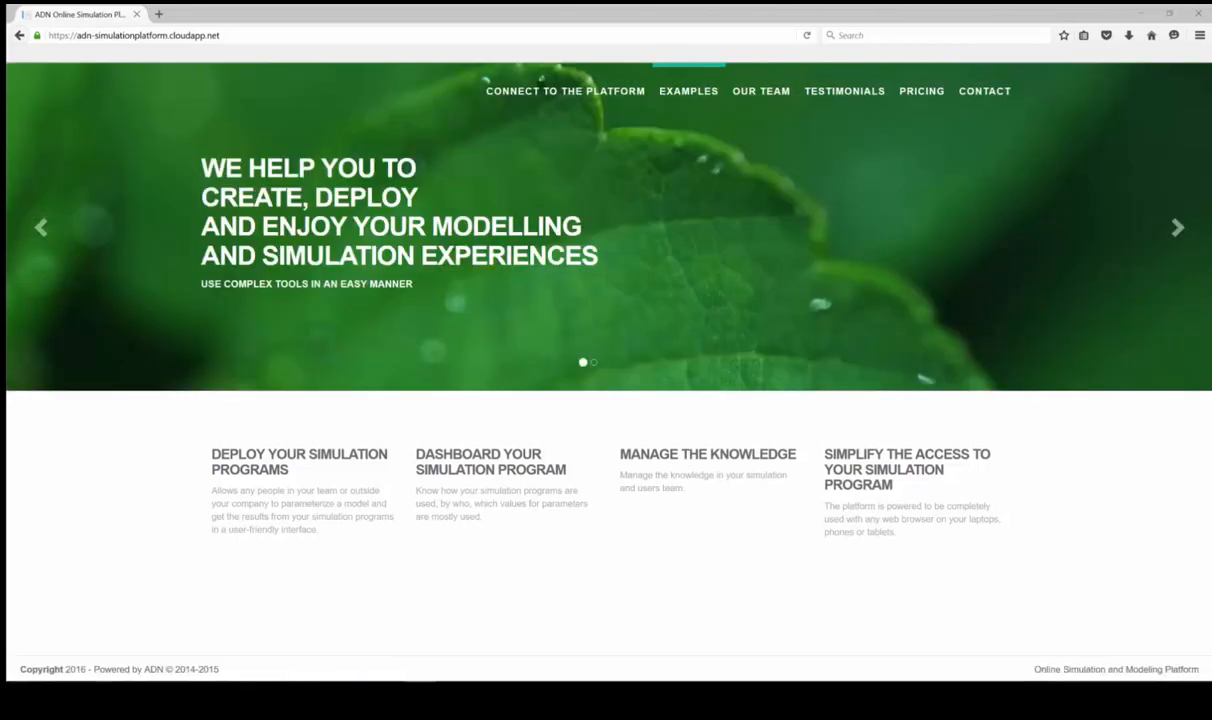
In Dymola's PID_Controller2 diagram, inspect inertia1, speedSensor and PI, then show the simulation result plots
mouse_move(236, 676)
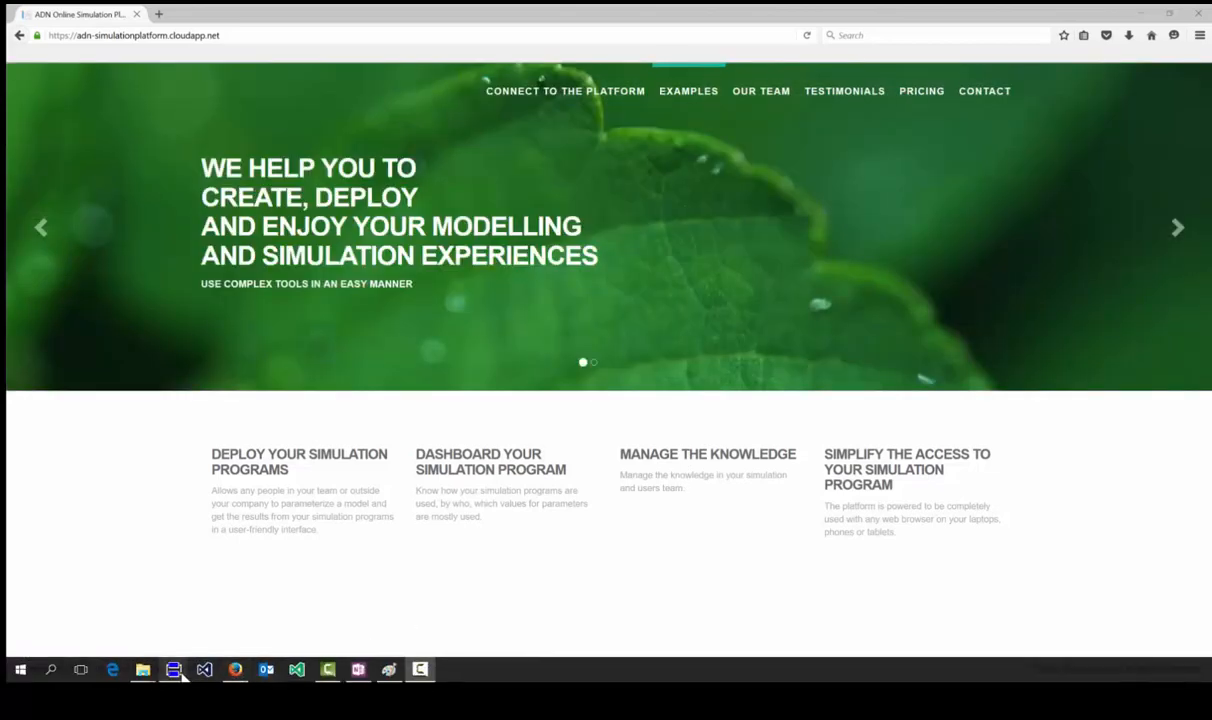
mouse_move(178, 672)
click(120, 610)
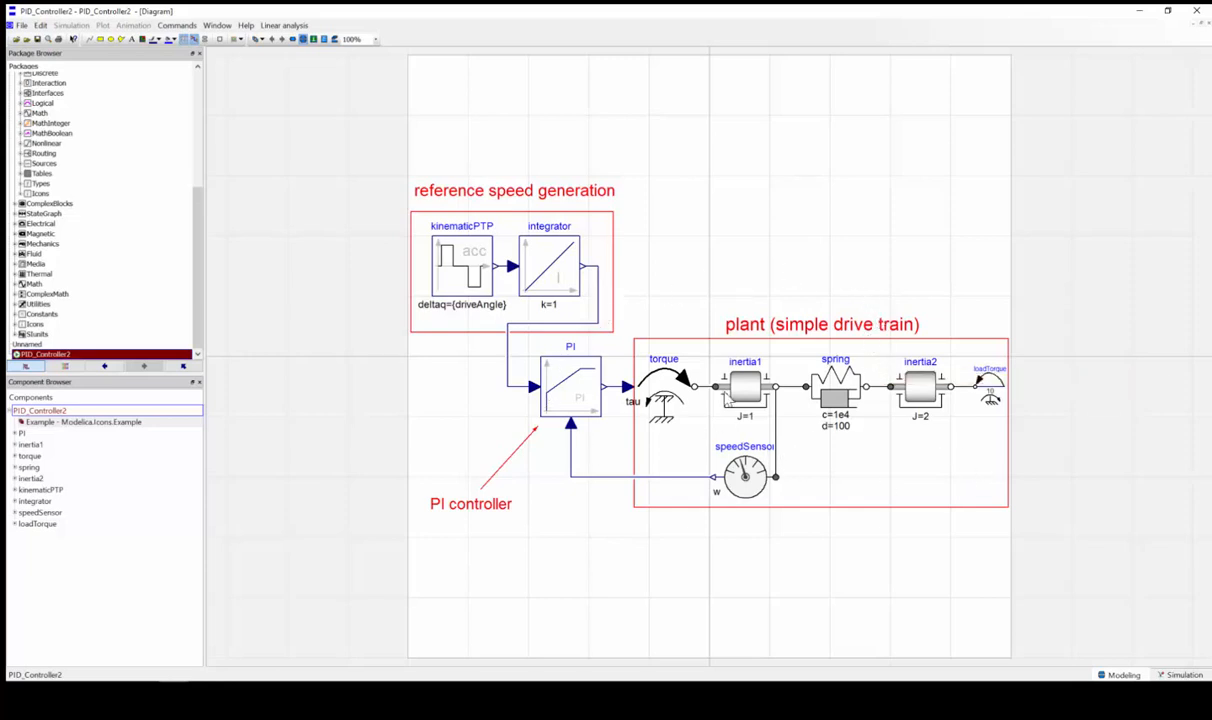
click(754, 391)
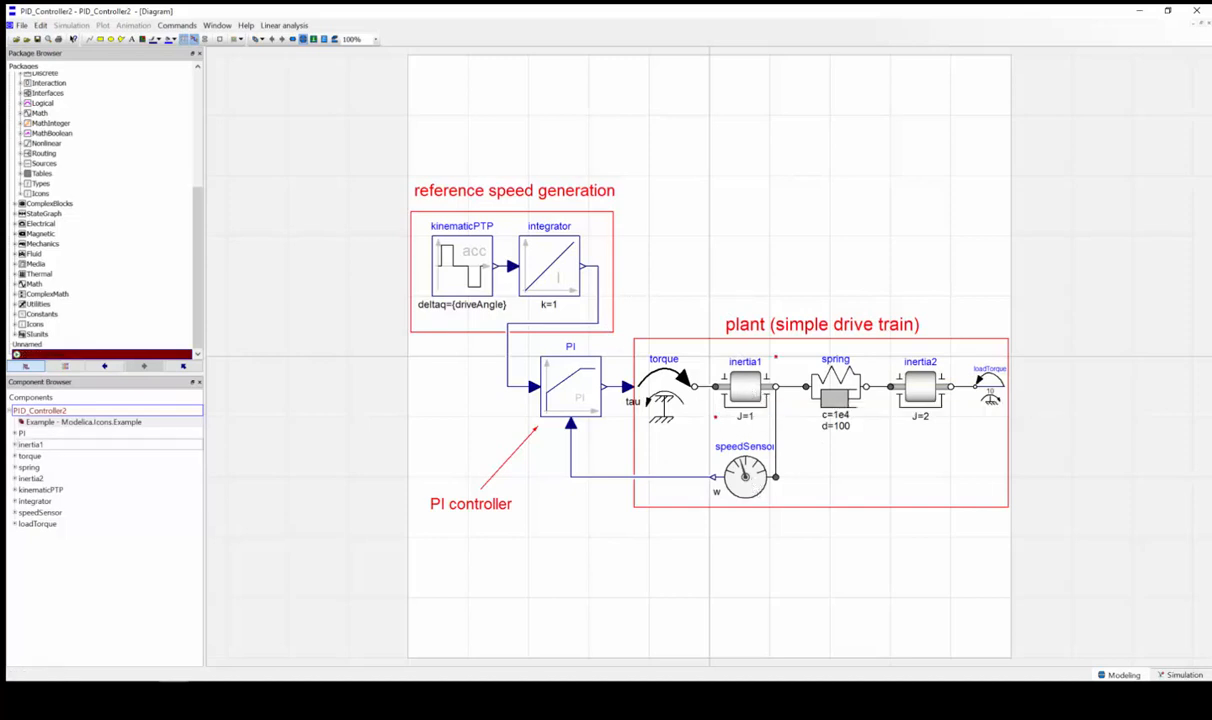
click(757, 482)
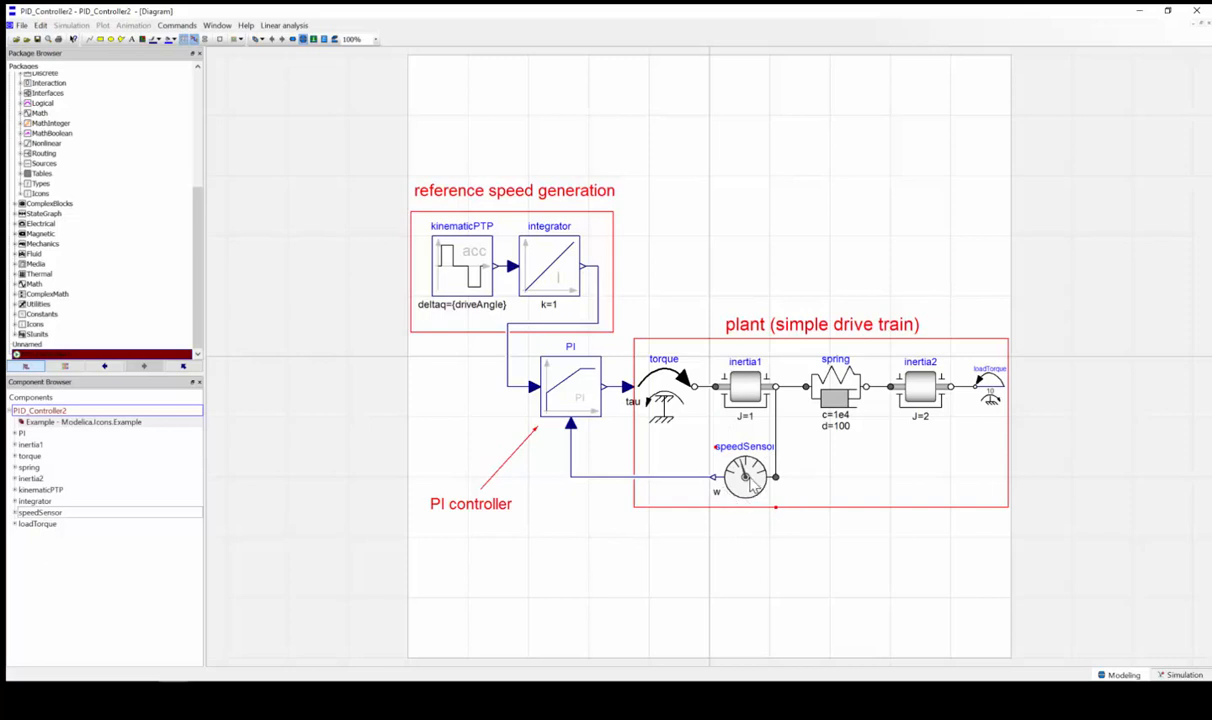
click(580, 366)
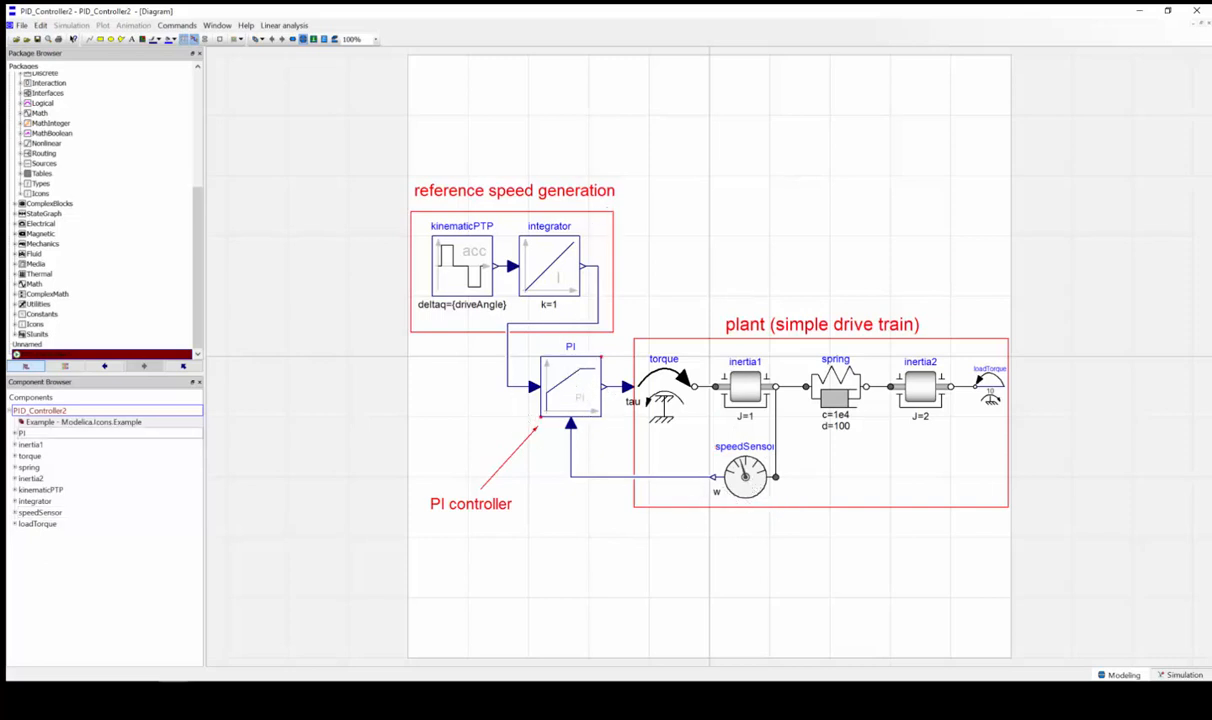
drag(650, 162, 400, 205)
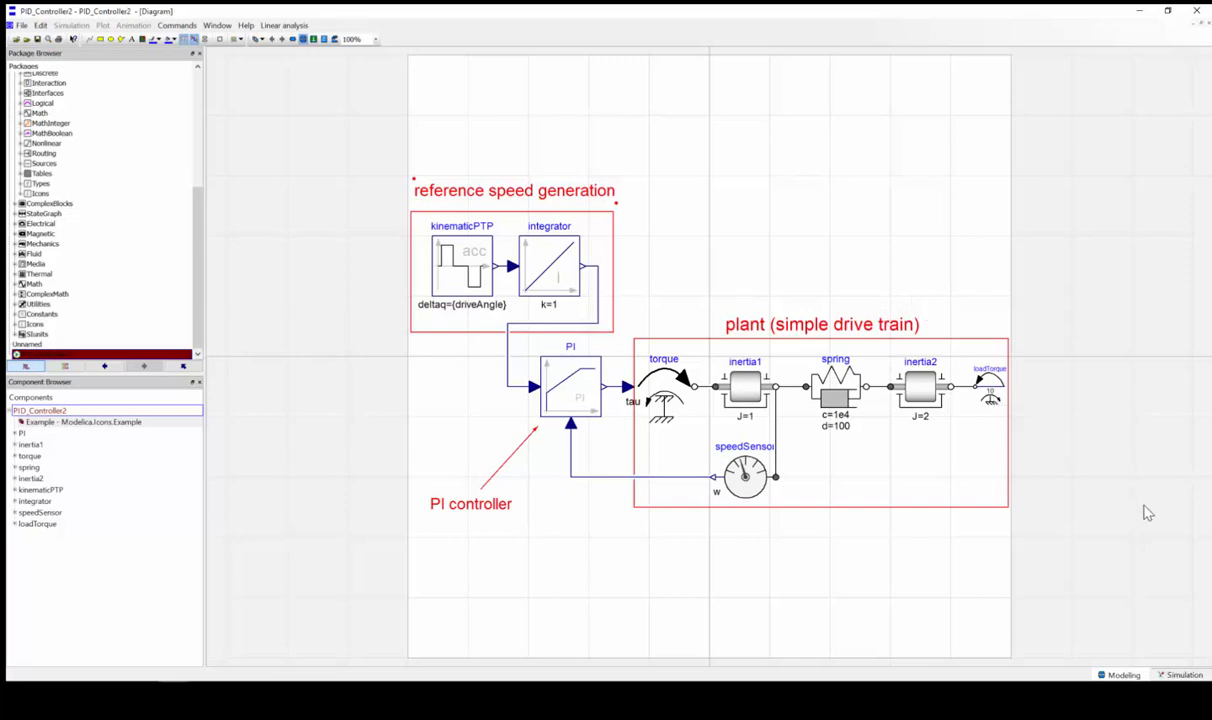
click(1180, 675)
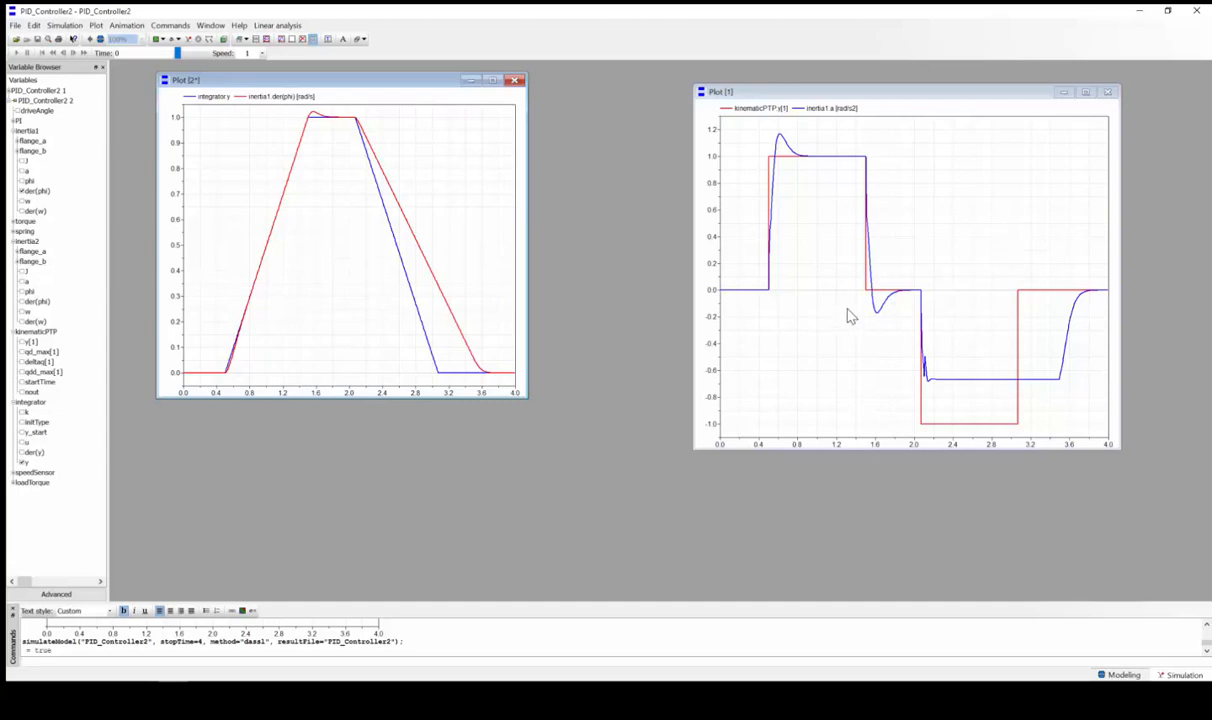
Switch Dymola back to Modeling mode to show the reference, PI controller and drive-train diagram
mouse_move(878, 310)
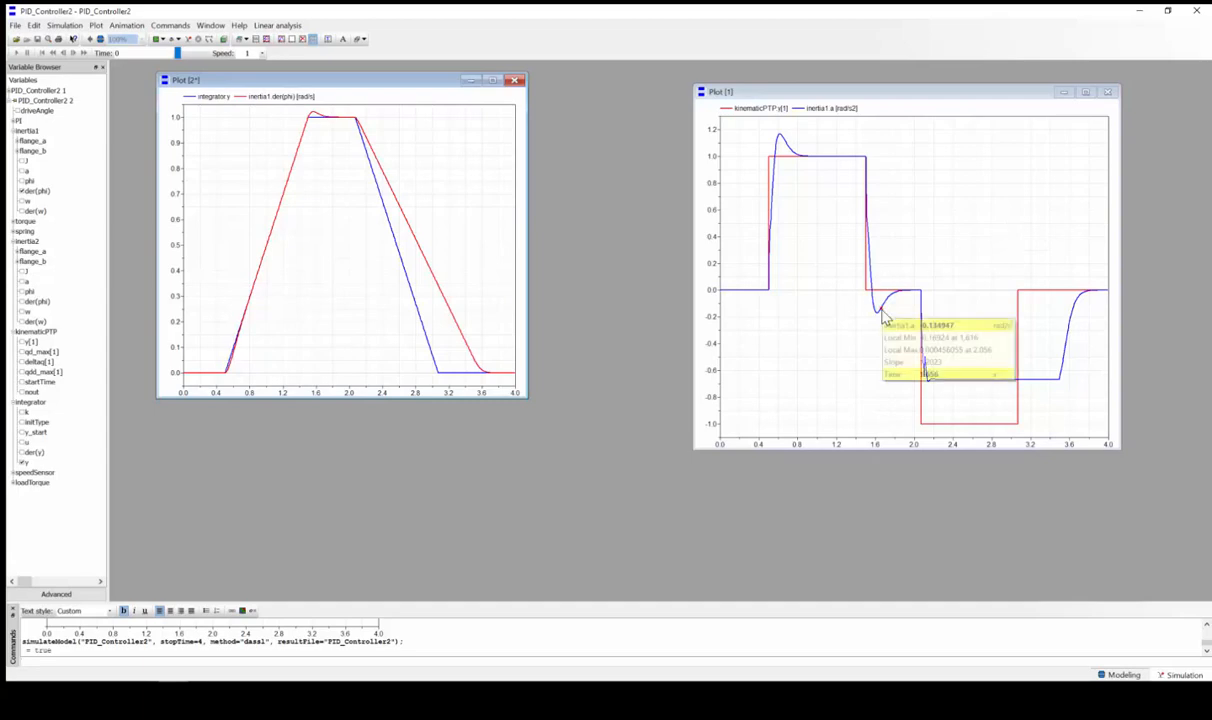
click(1120, 675)
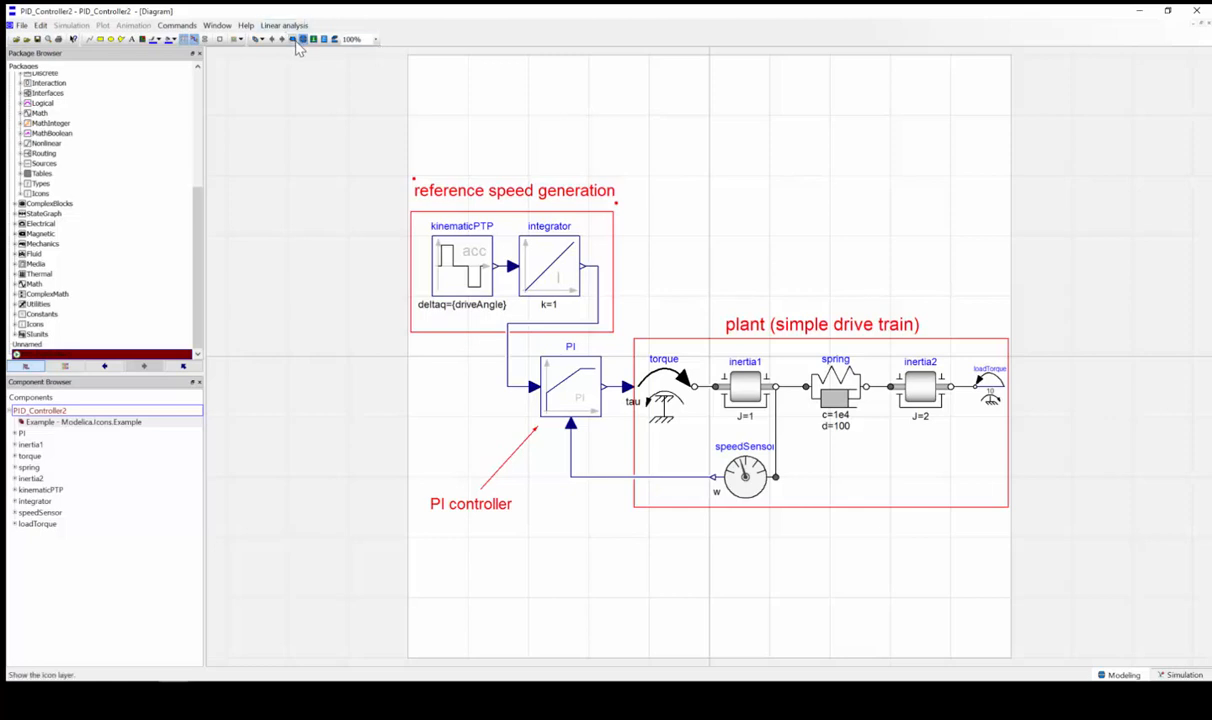
click(313, 39)
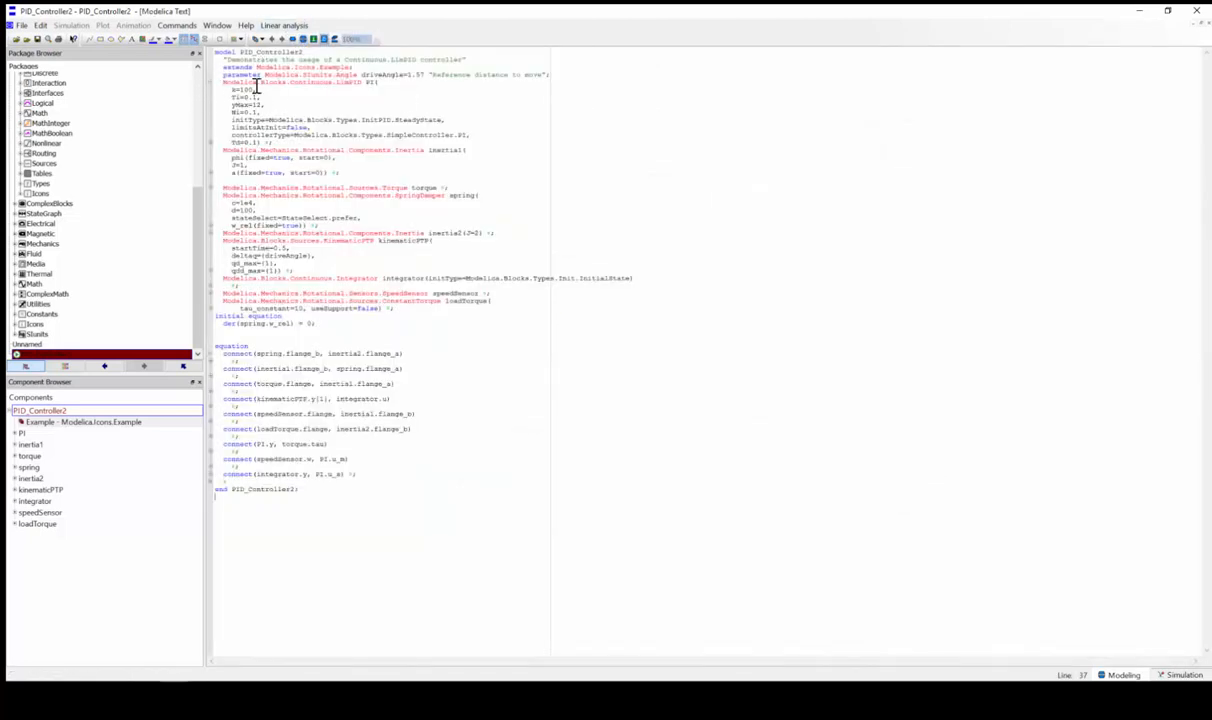
drag(238, 83, 571, 325)
drag(701, 356, 709, 371)
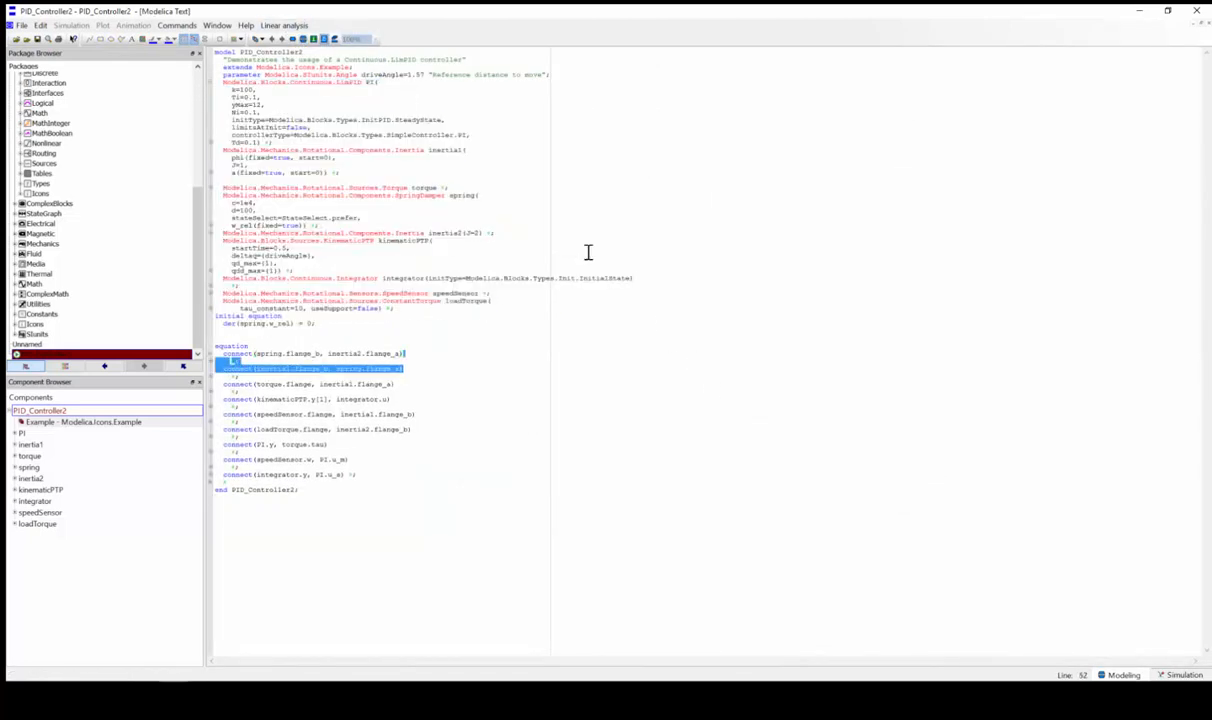
click(303, 39)
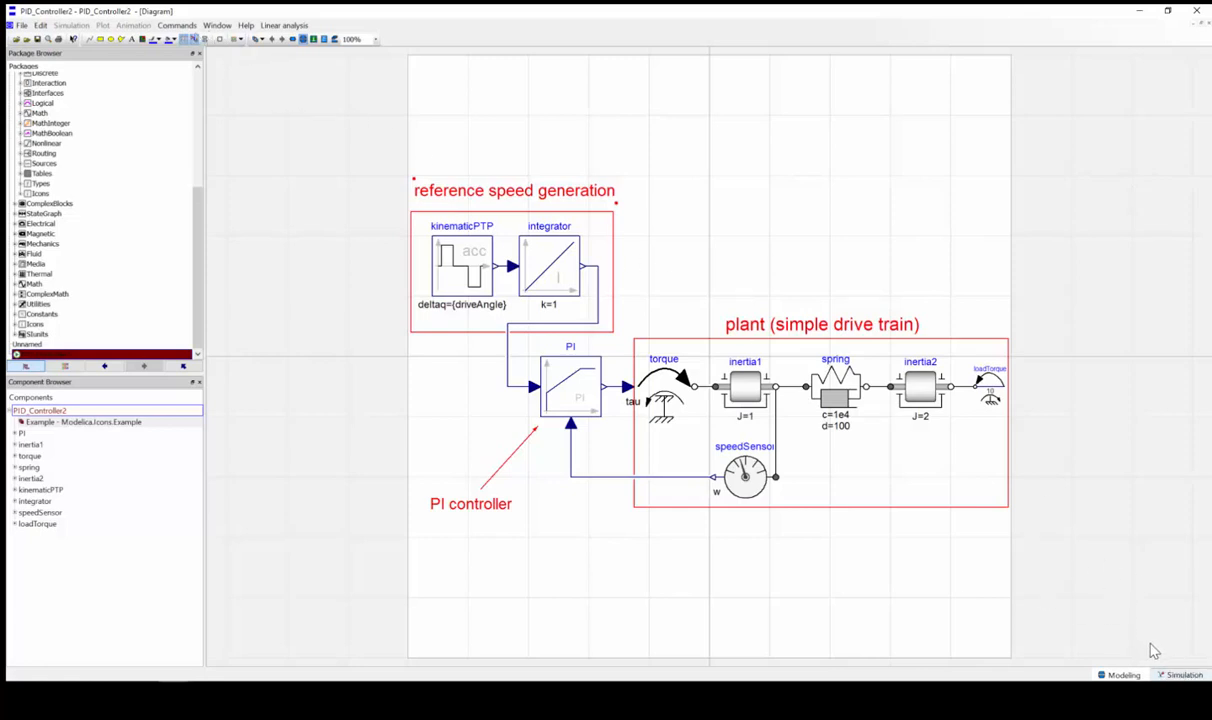
Show Dymola's result plots, then log into the platform using the saved user name suggestion
click(1180, 675)
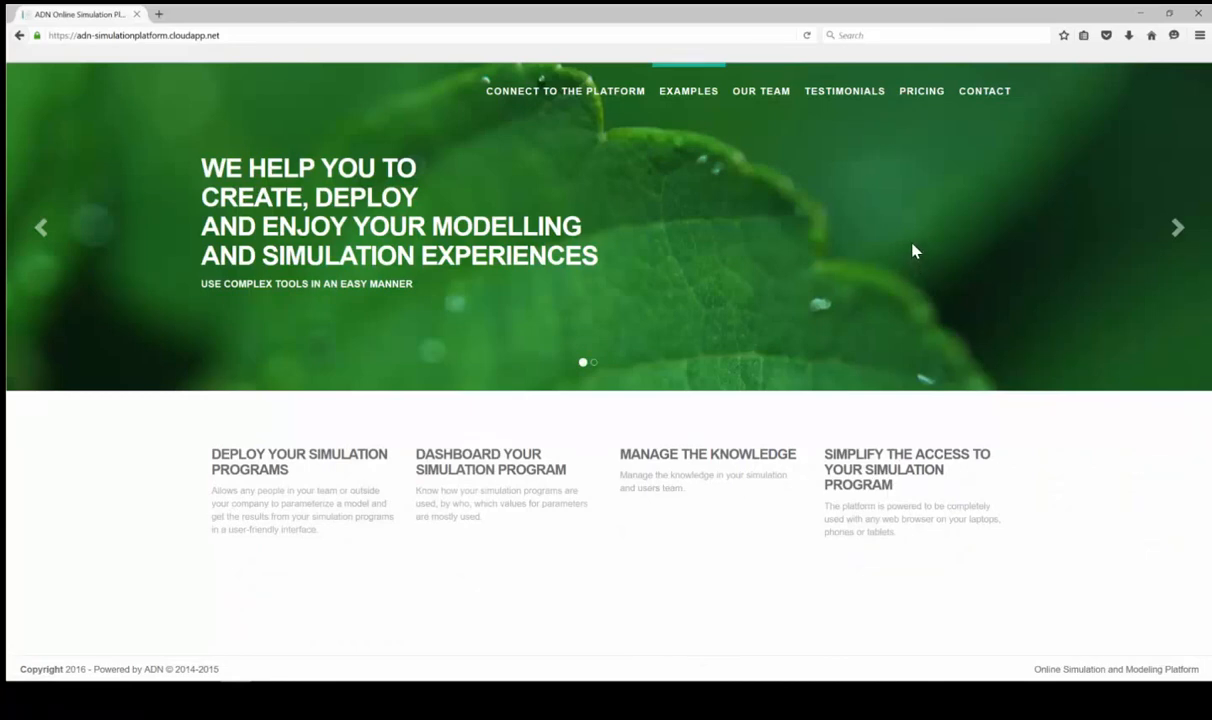
click(590, 96)
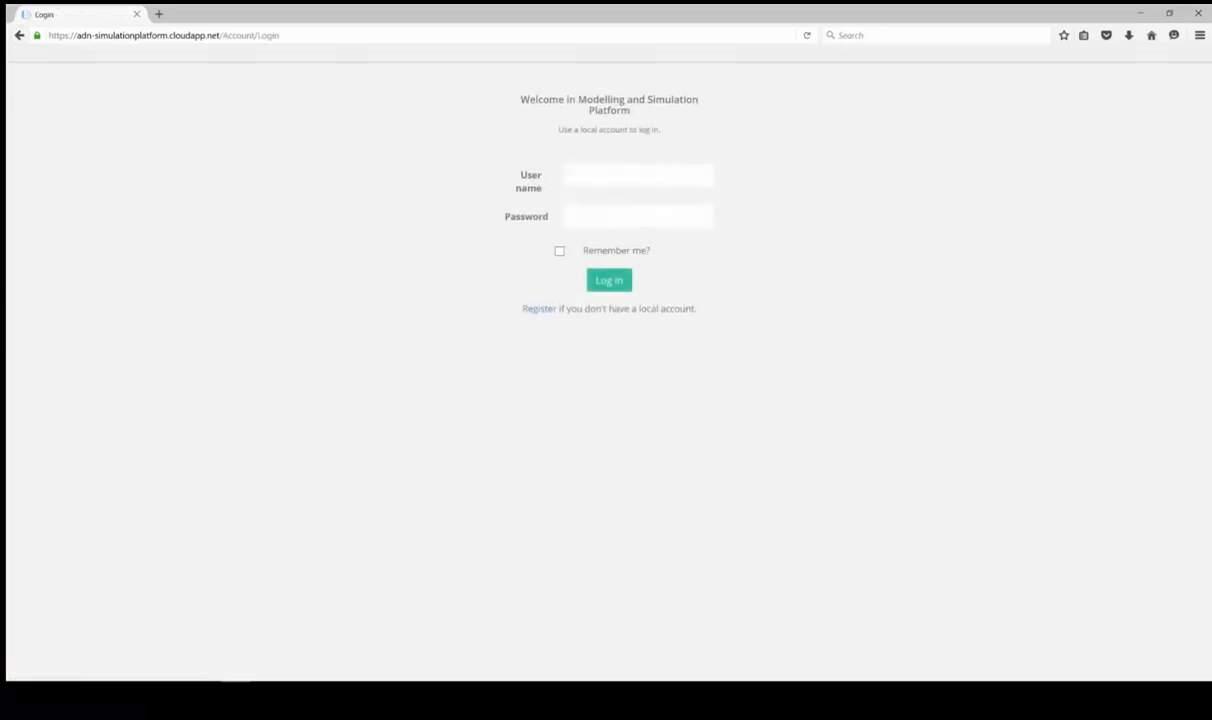
click(645, 176)
text(ga)
key(Down)
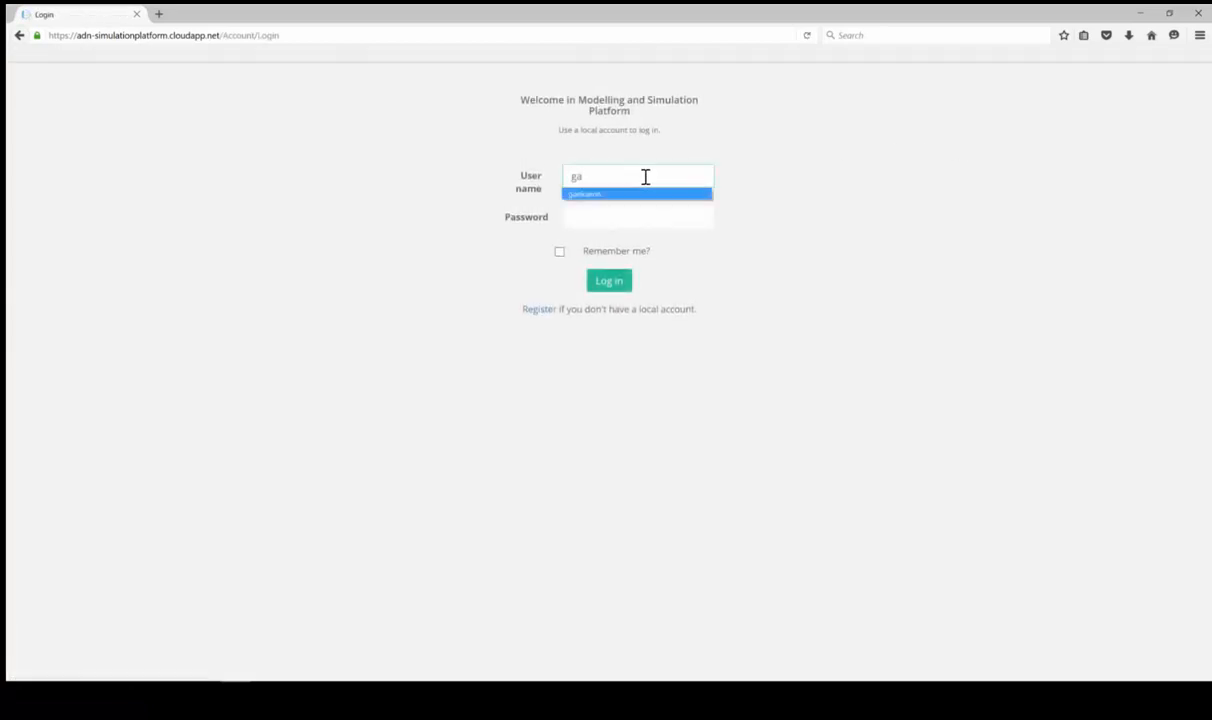
key(Return)
click(612, 281)
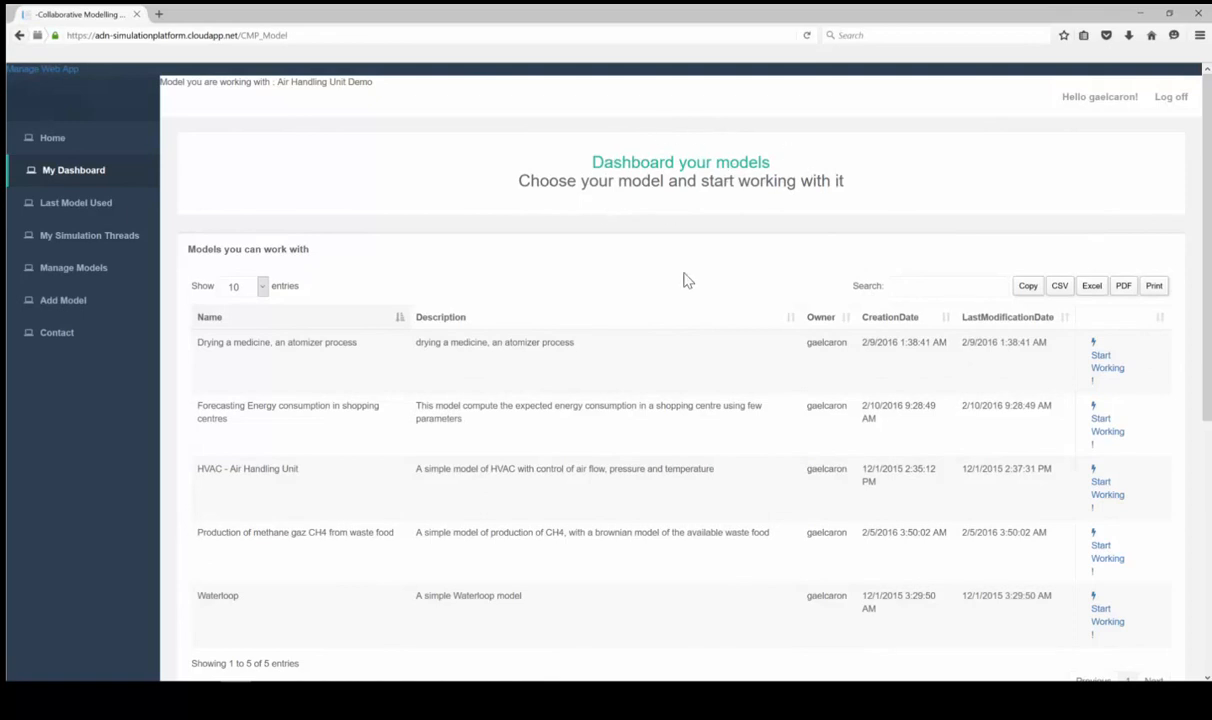
Start a new model on the platform named 'Demo Online Inertia 1'
scroll(678, 286, down, 3)
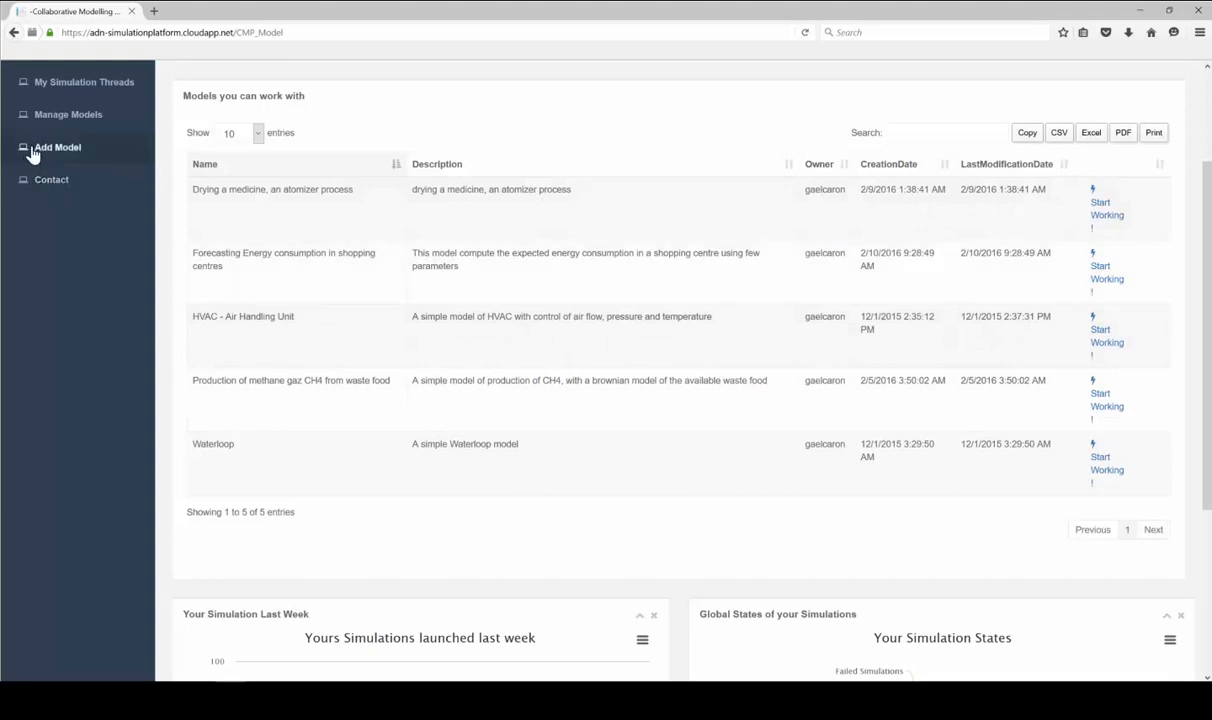
click(58, 148)
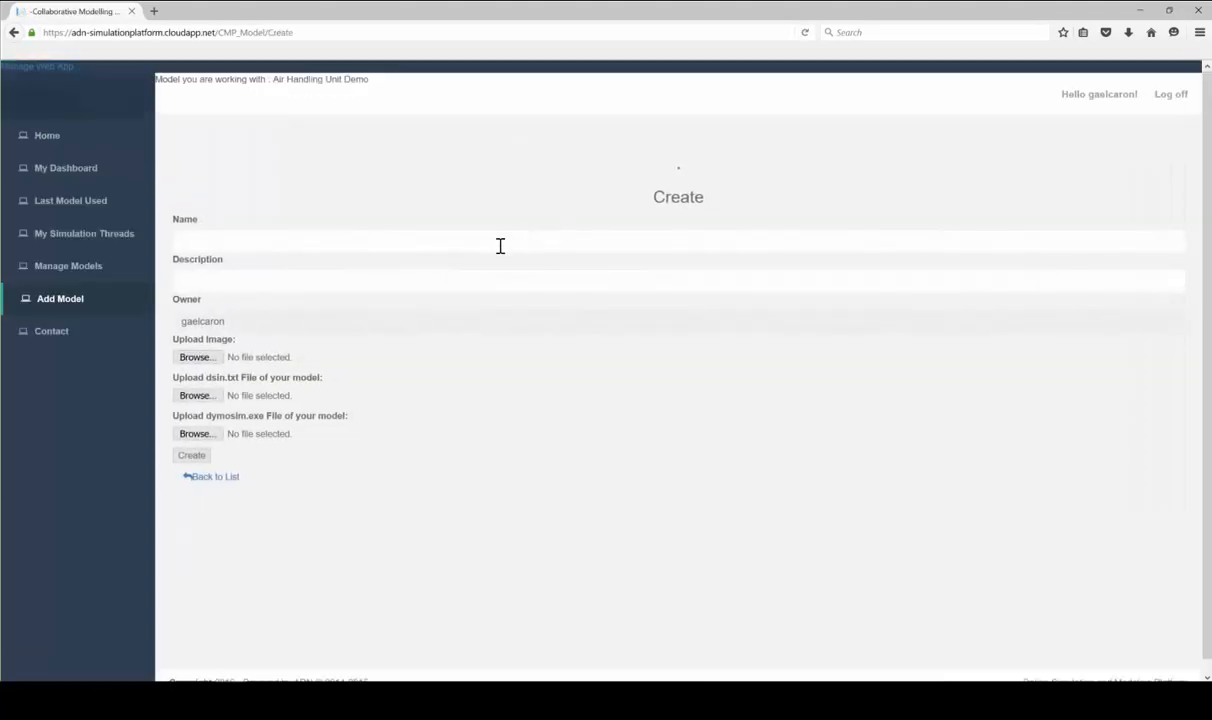
click(480, 241)
text(Demo)
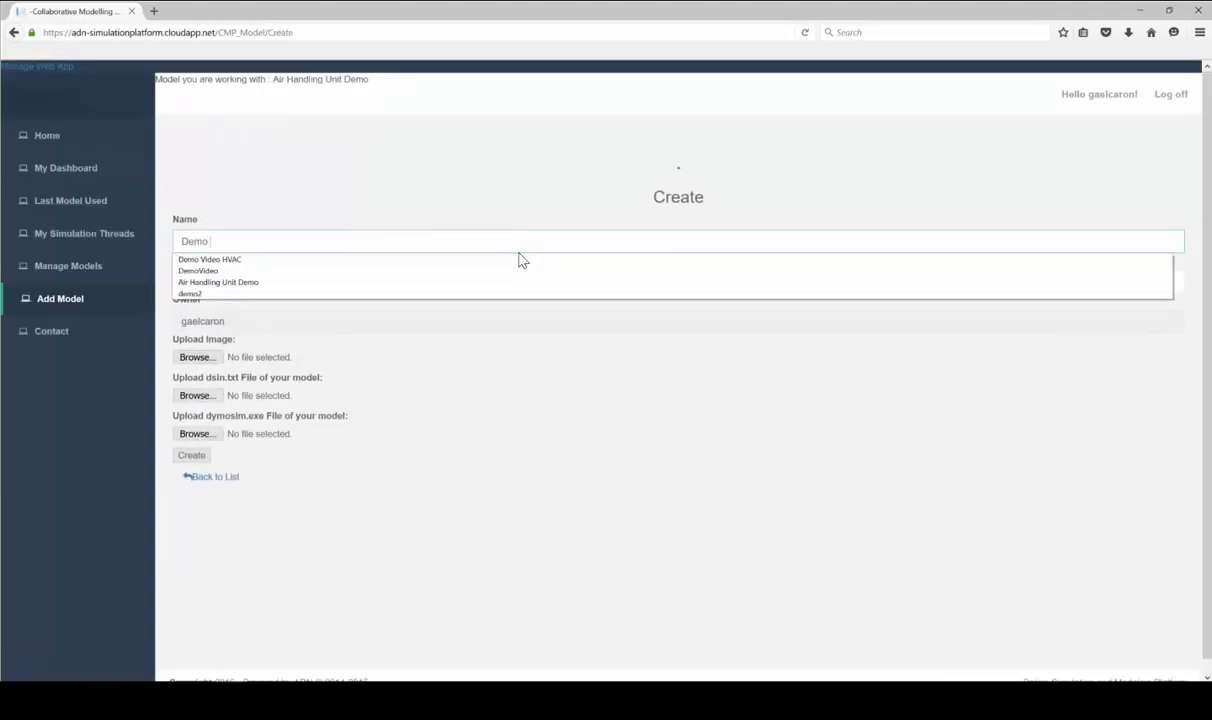
text( On)
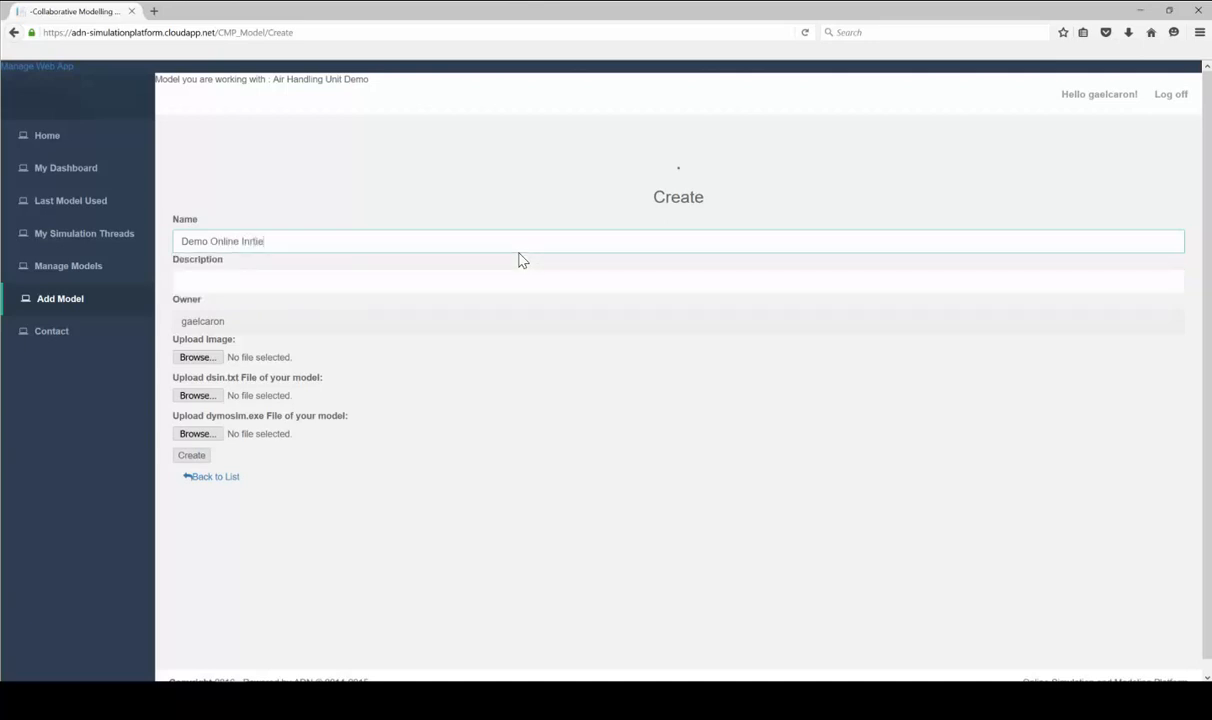
text(line Inert)
key(Tab)
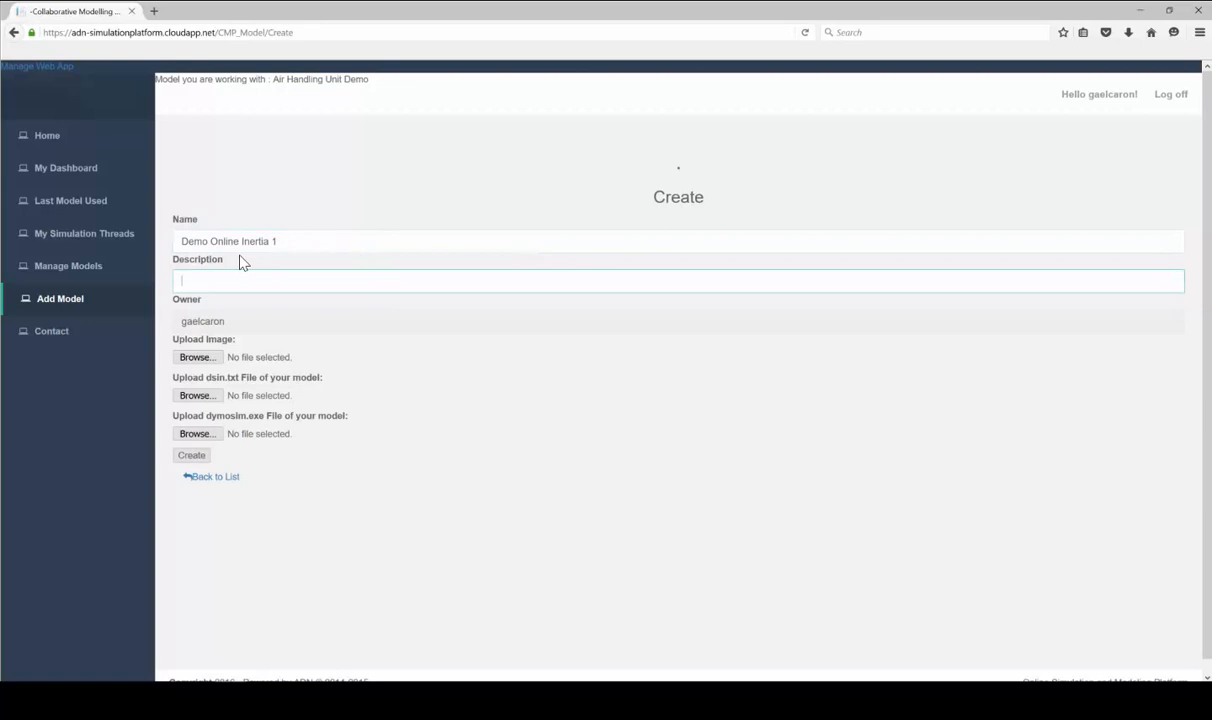
Upload Picture.png, dsin.txt and dymosim.exe for the model and create it
click(198, 357)
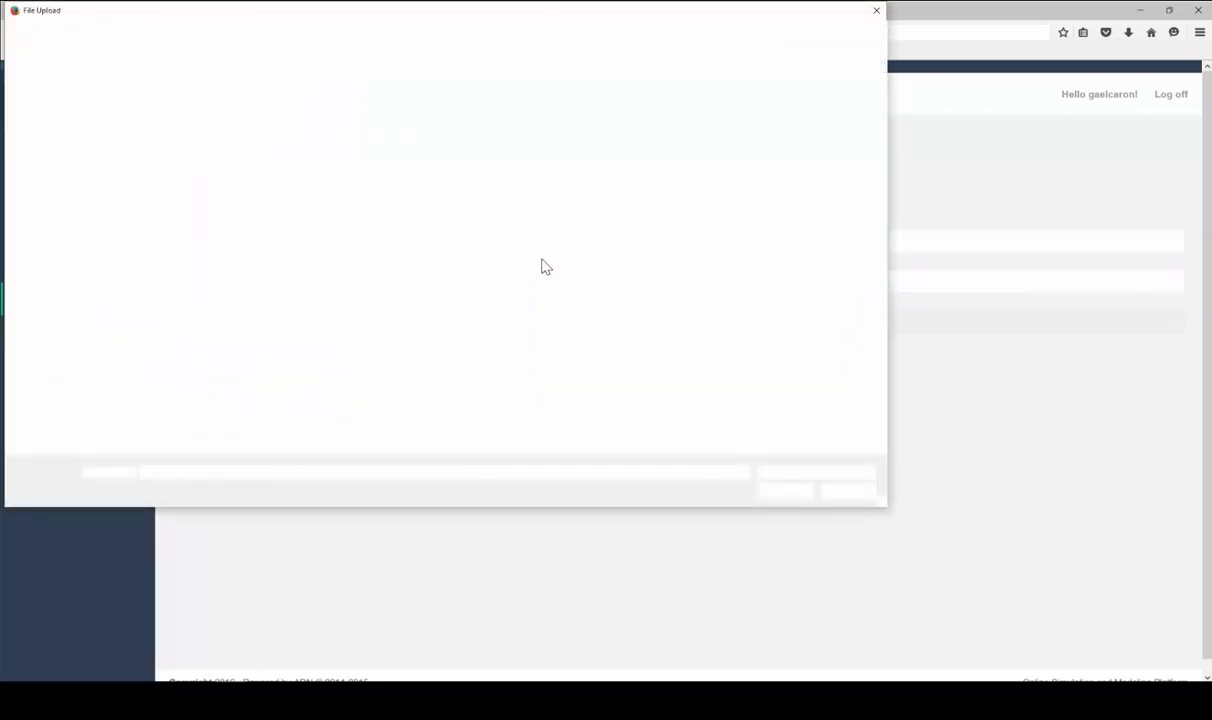
click(243, 197)
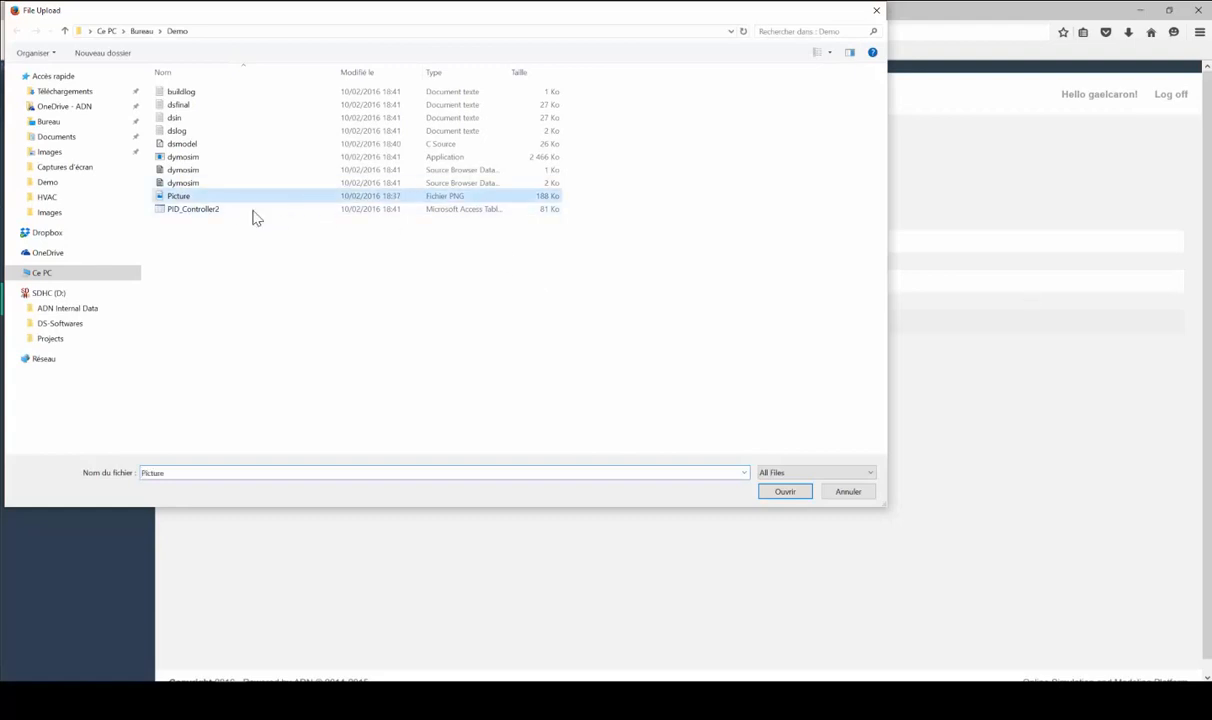
click(780, 491)
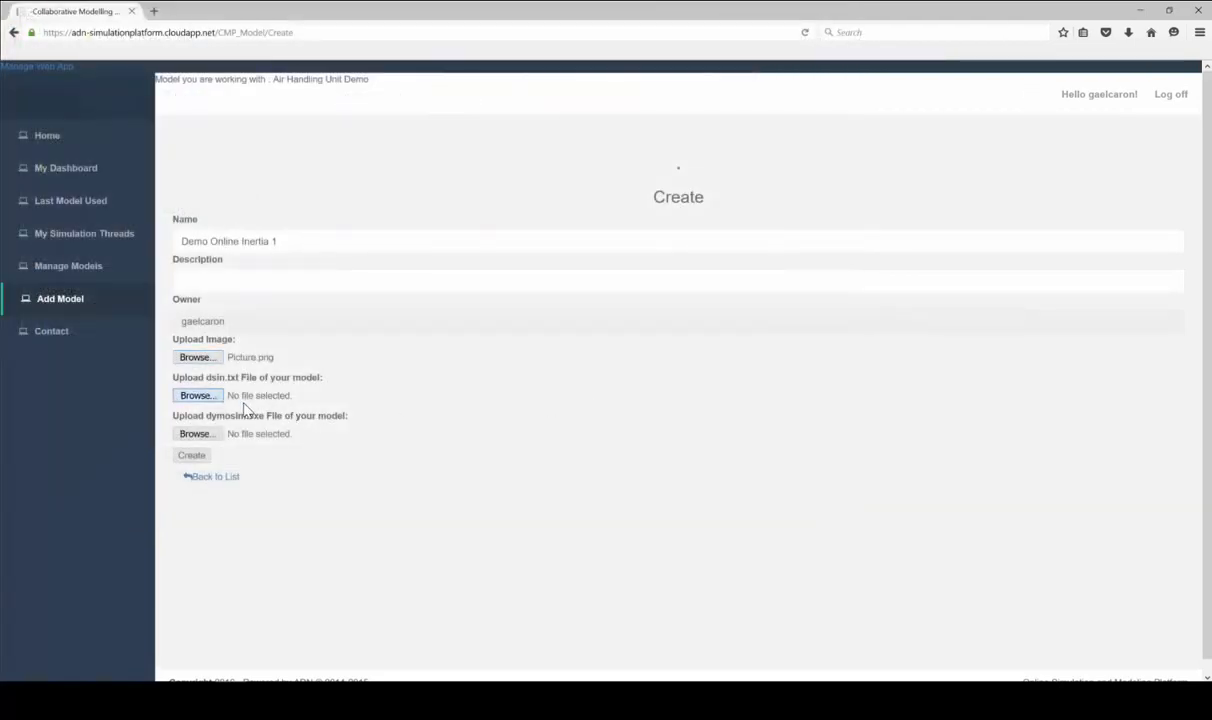
click(185, 118)
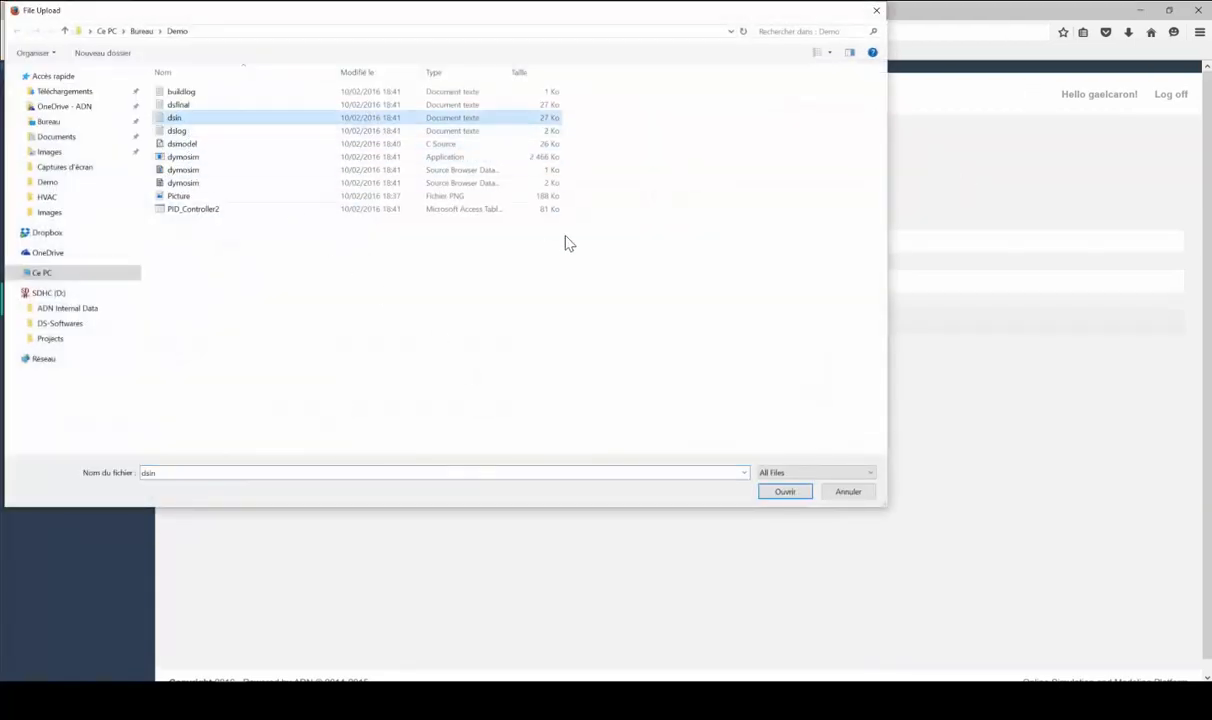
click(776, 493)
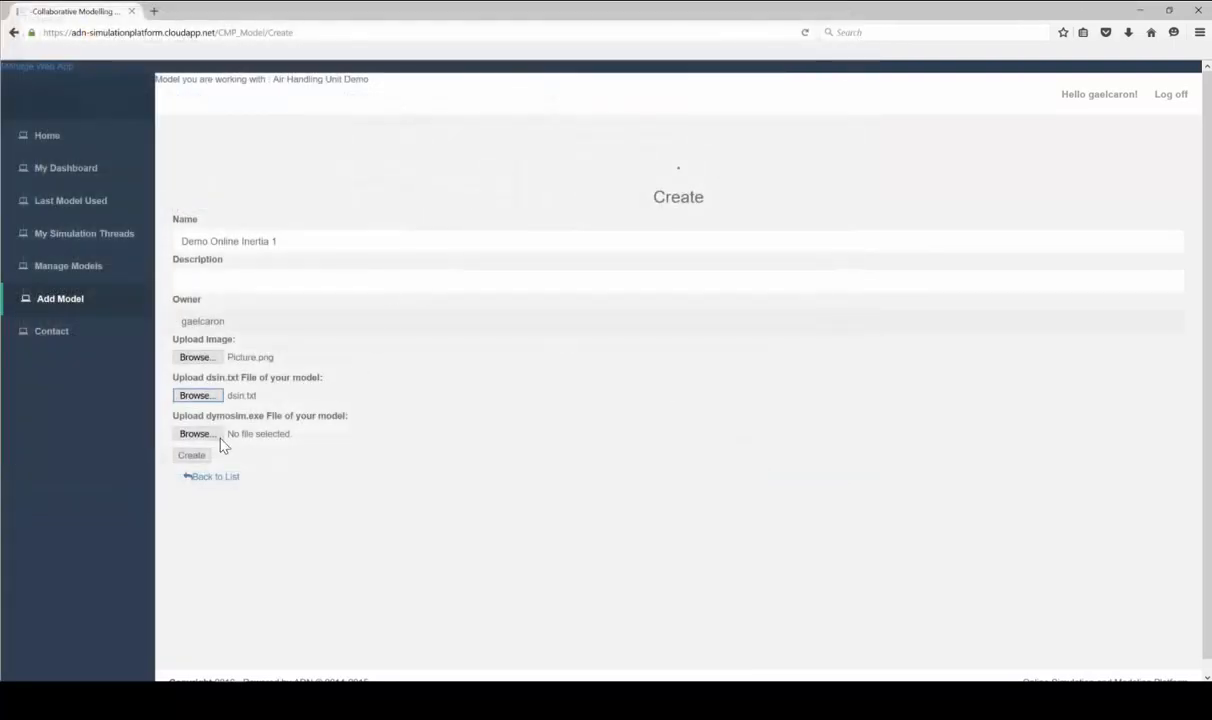
click(200, 434)
click(180, 157)
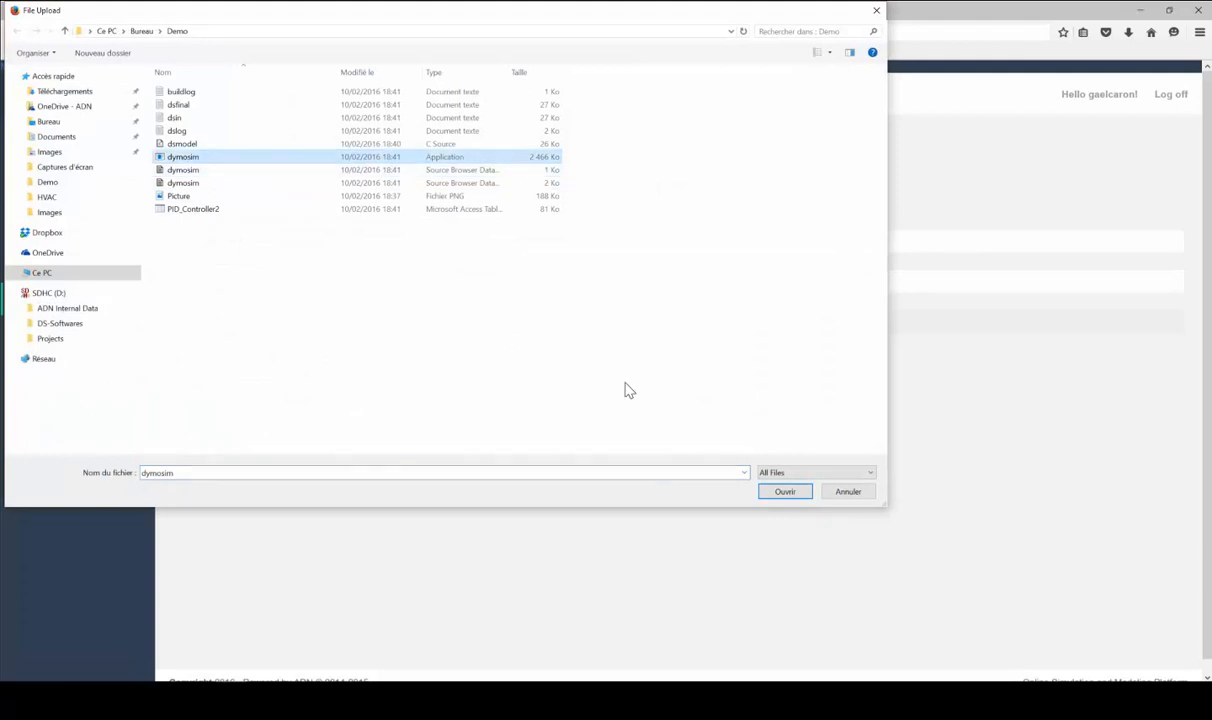
click(785, 491)
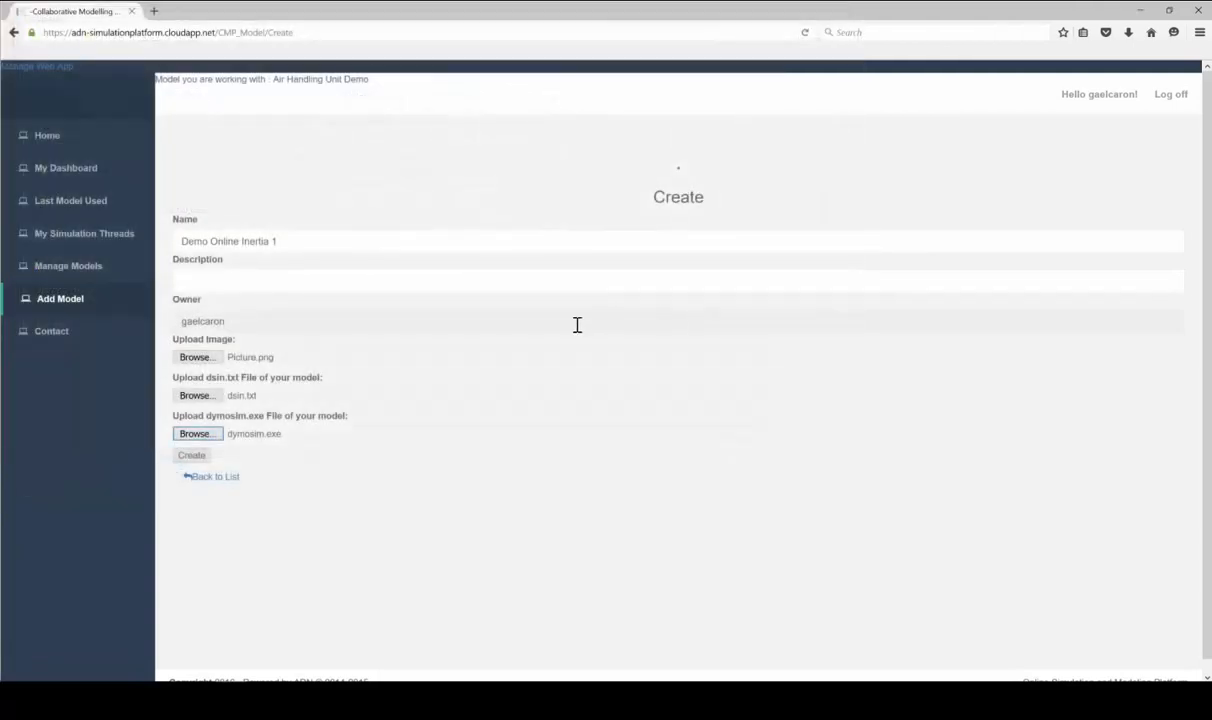
click(193, 456)
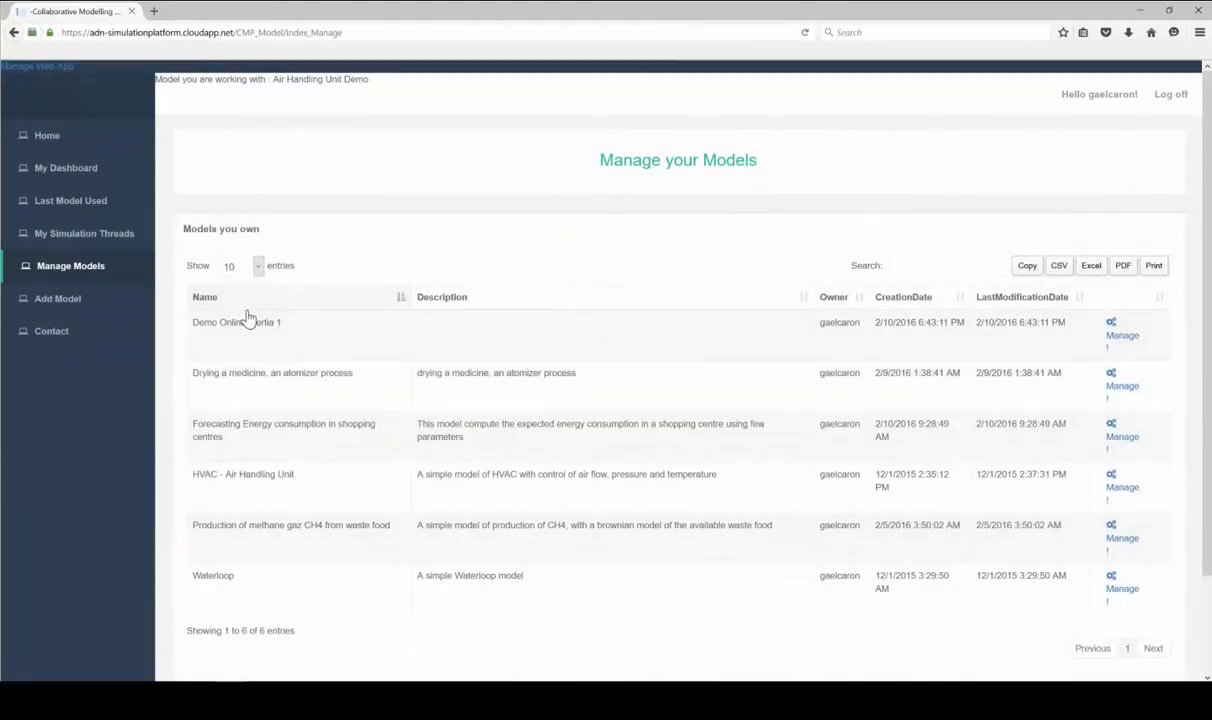
Open the Edit page for Demo Online Inertia 1 and go to its parameter management
drag(189, 324, 428, 322)
click(1102, 336)
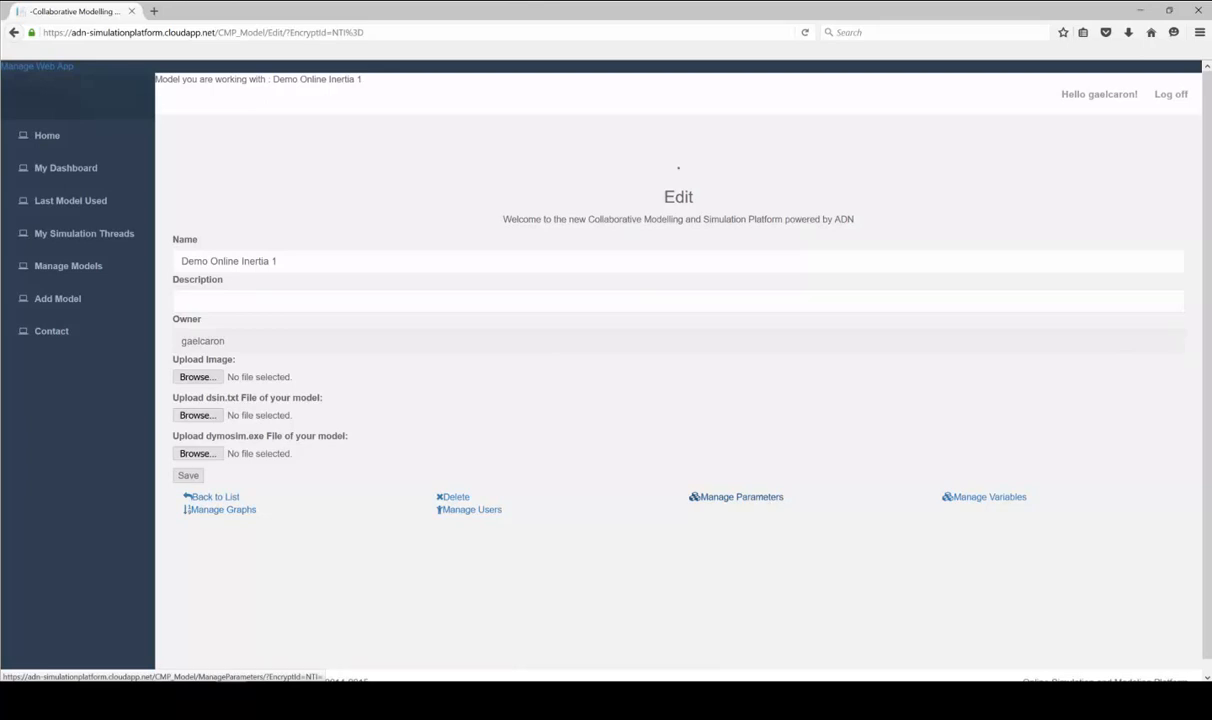
click(737, 497)
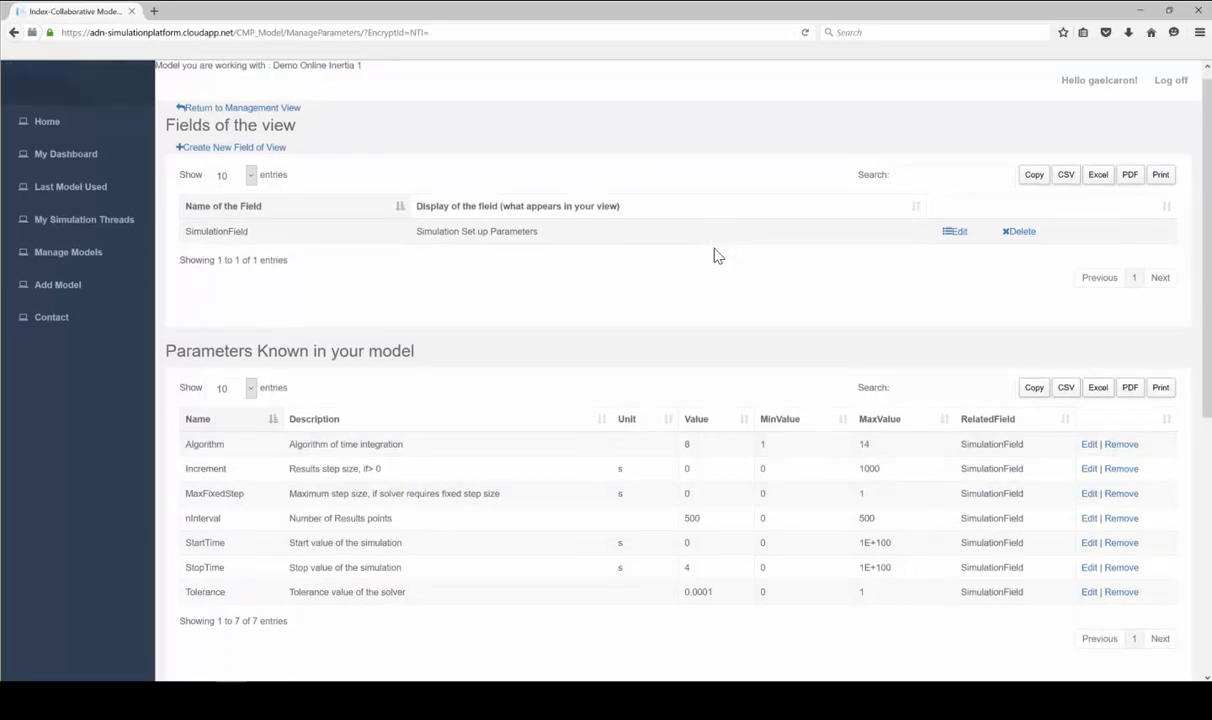
scroll(714, 253, down, 3)
scroll(700, 250, up, 3)
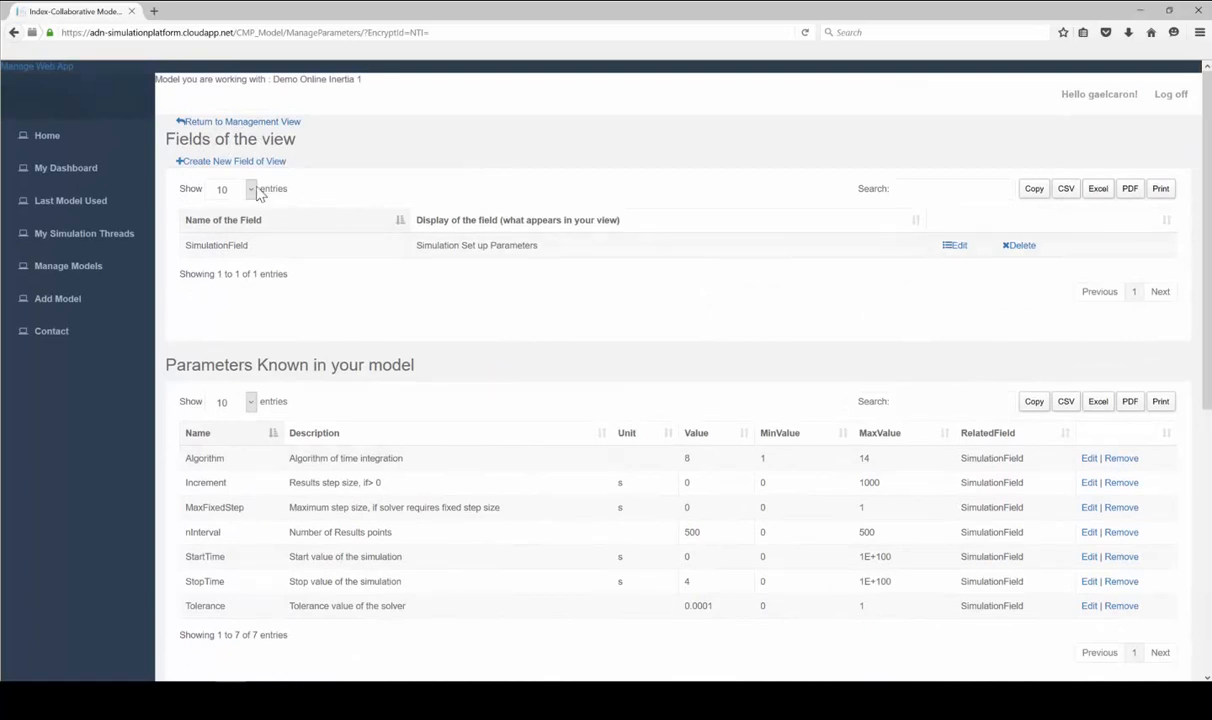
scroll(506, 244, down, 2)
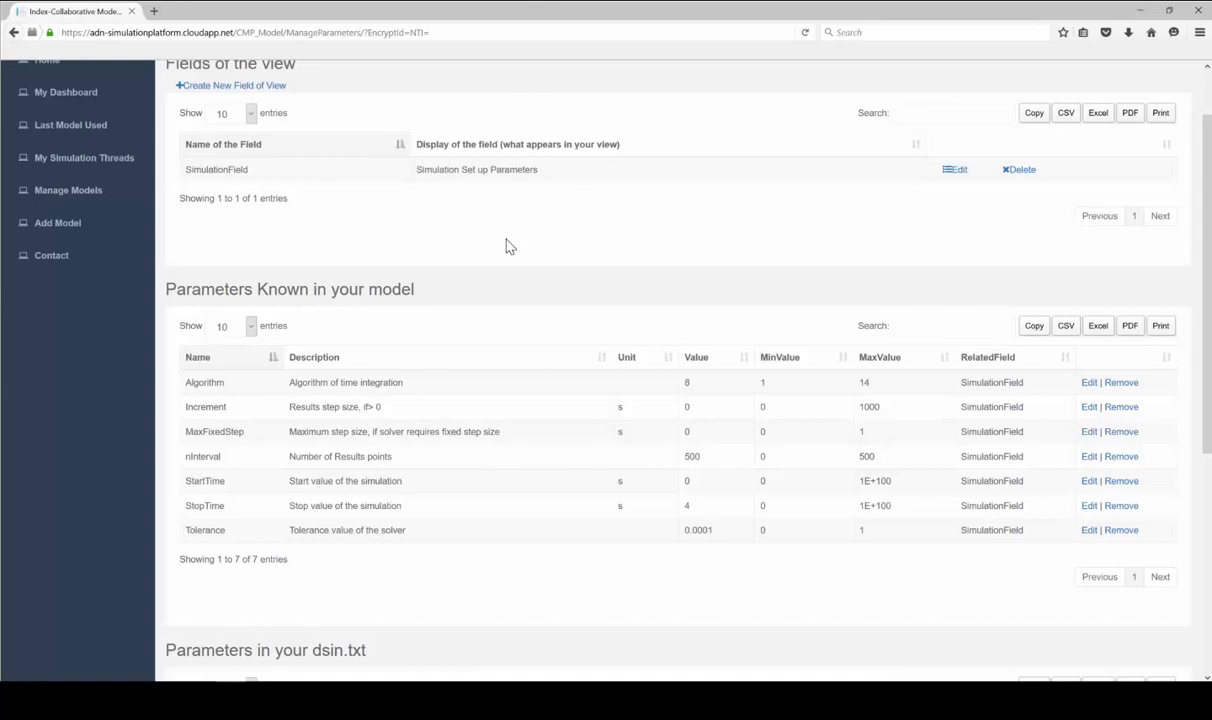
scroll(540, 247, down, 3)
scroll(500, 235, up, 2)
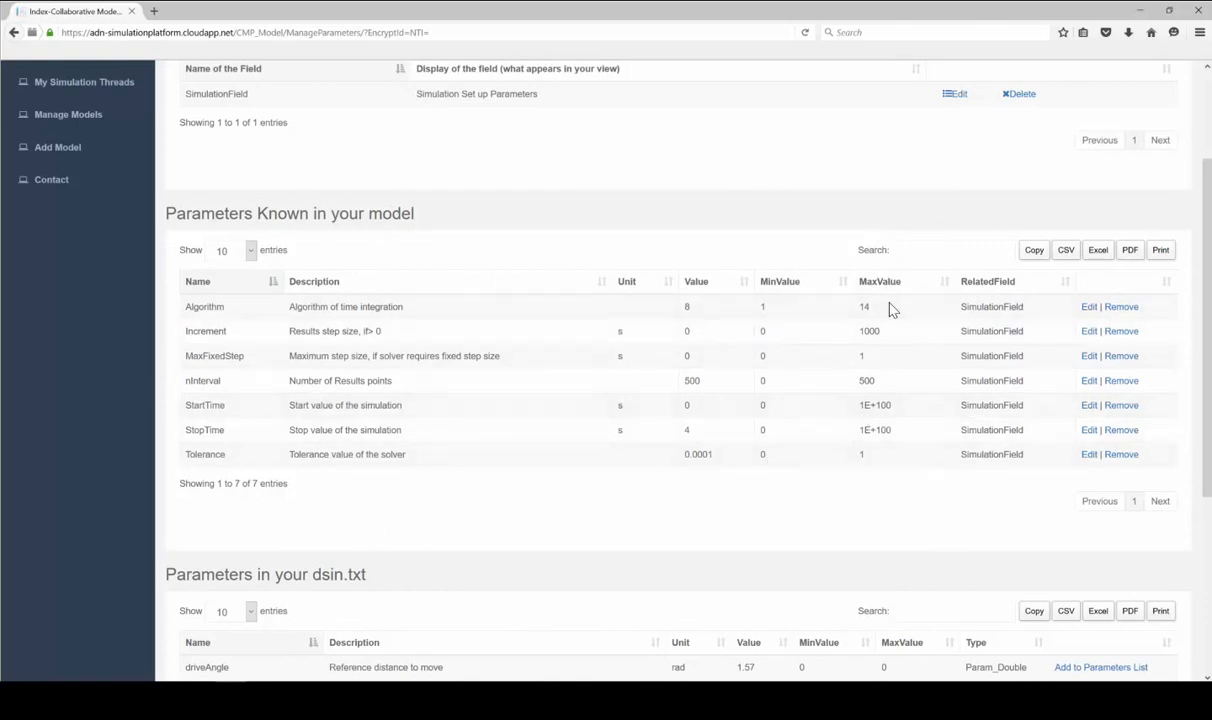
scroll(890, 306, down, 5)
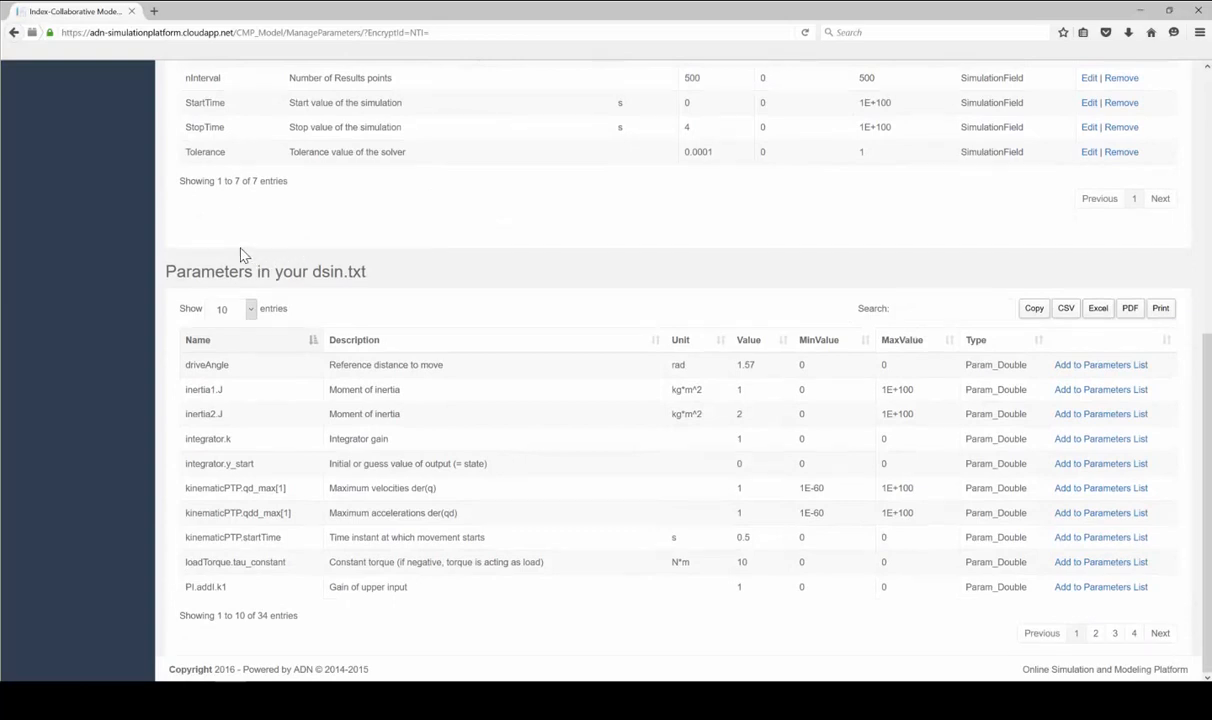
scroll(650, 335, up, 3)
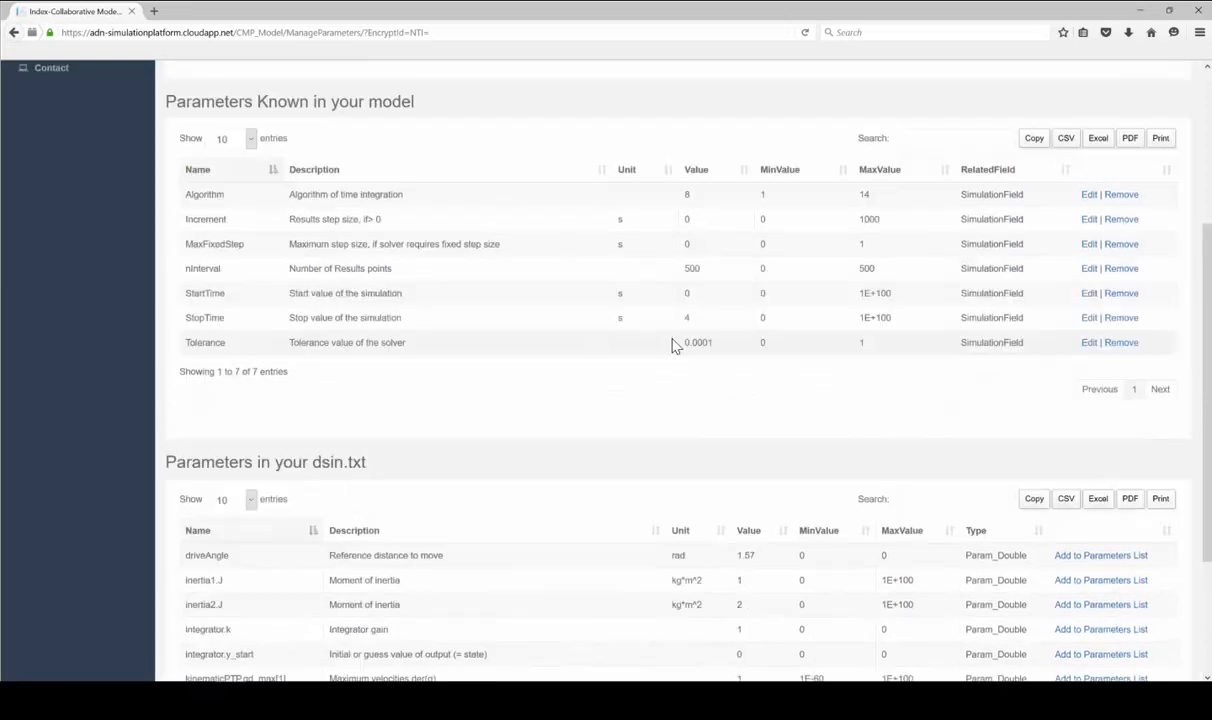
scroll(533, 352, up, 3)
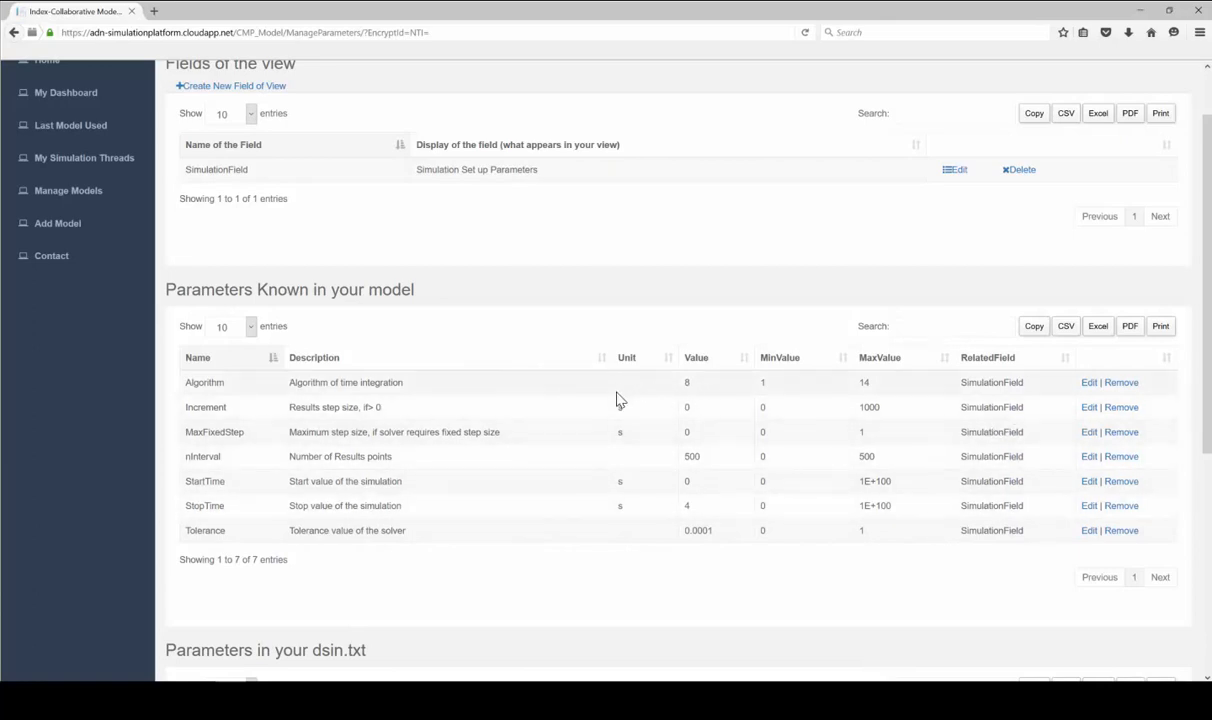
Remove Increment, MaxFixedStep, StartTime and Tolerance from the known parameters
click(1118, 409)
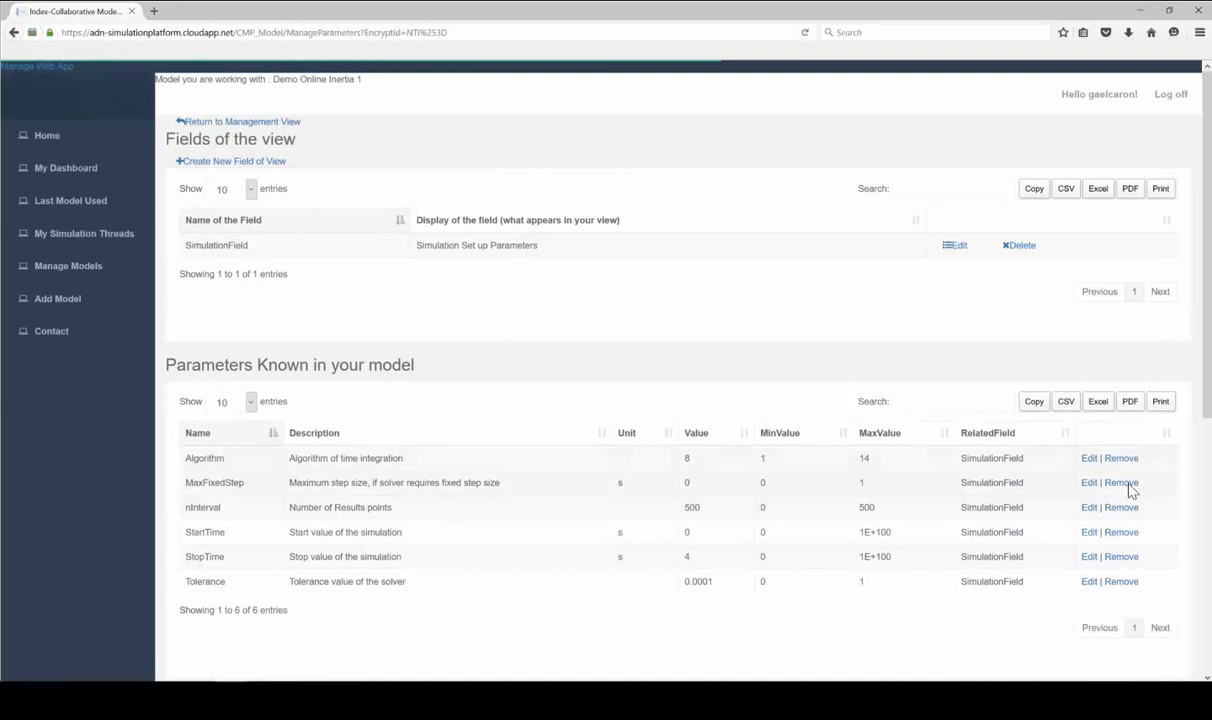
click(1121, 483)
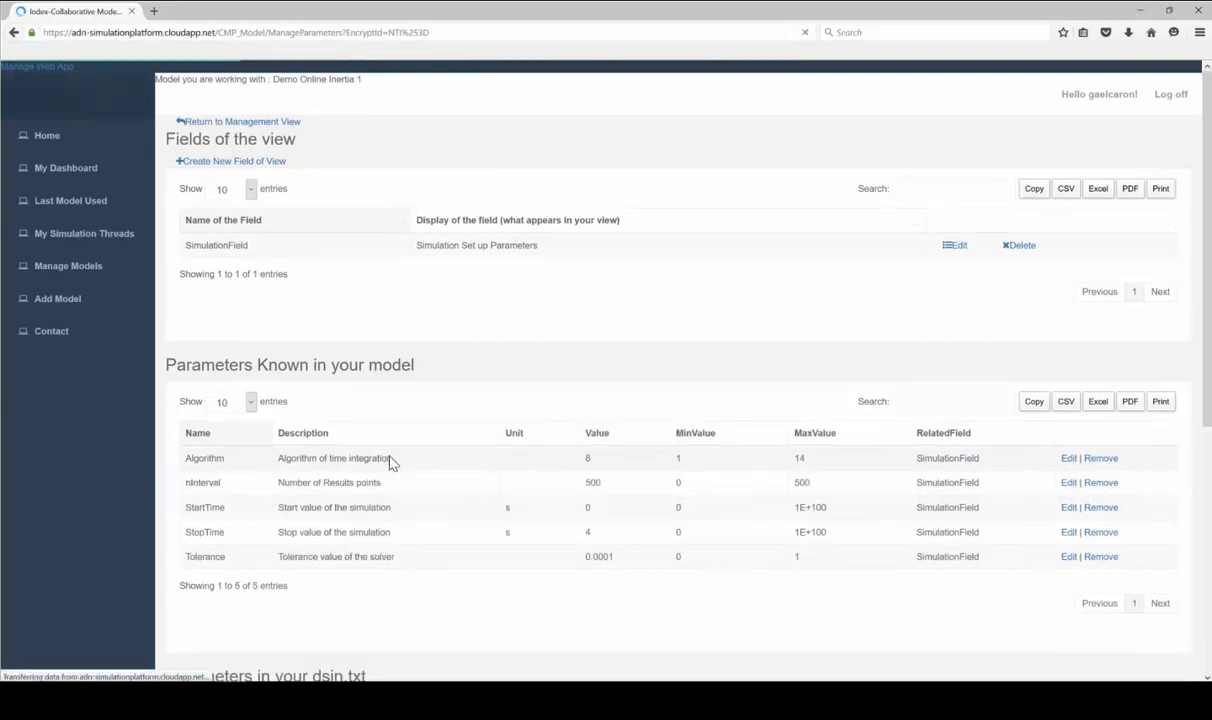
click(1066, 483)
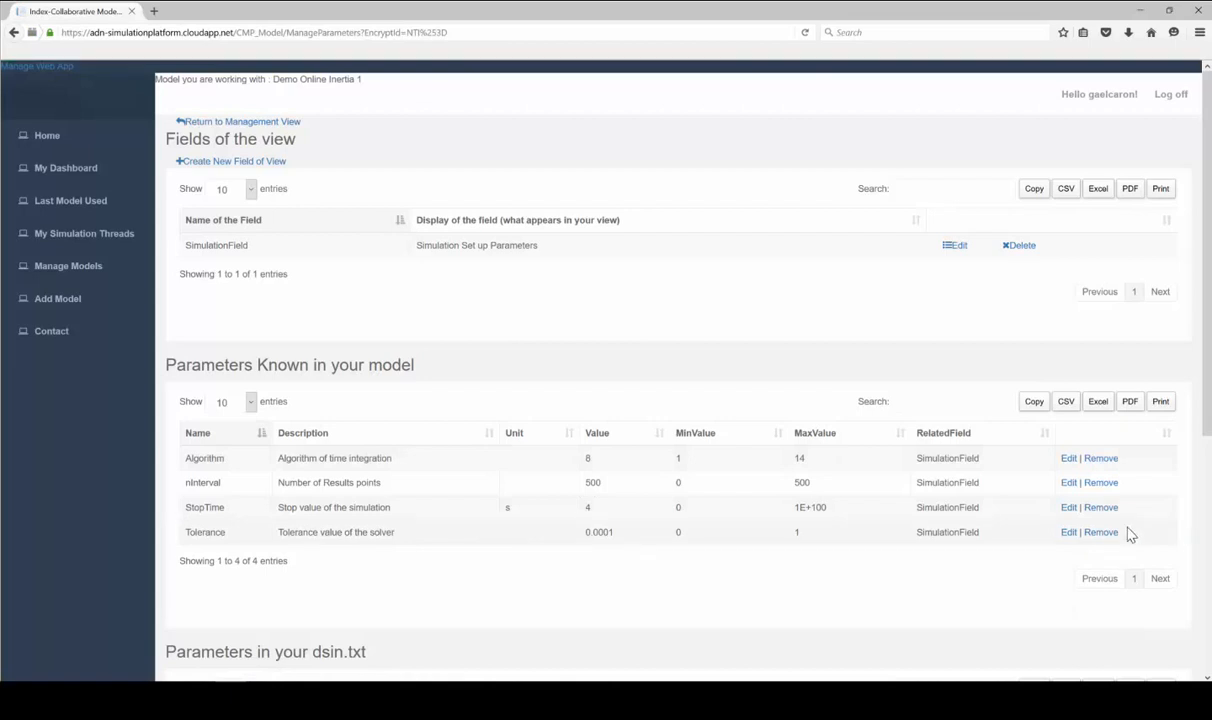
click(1100, 532)
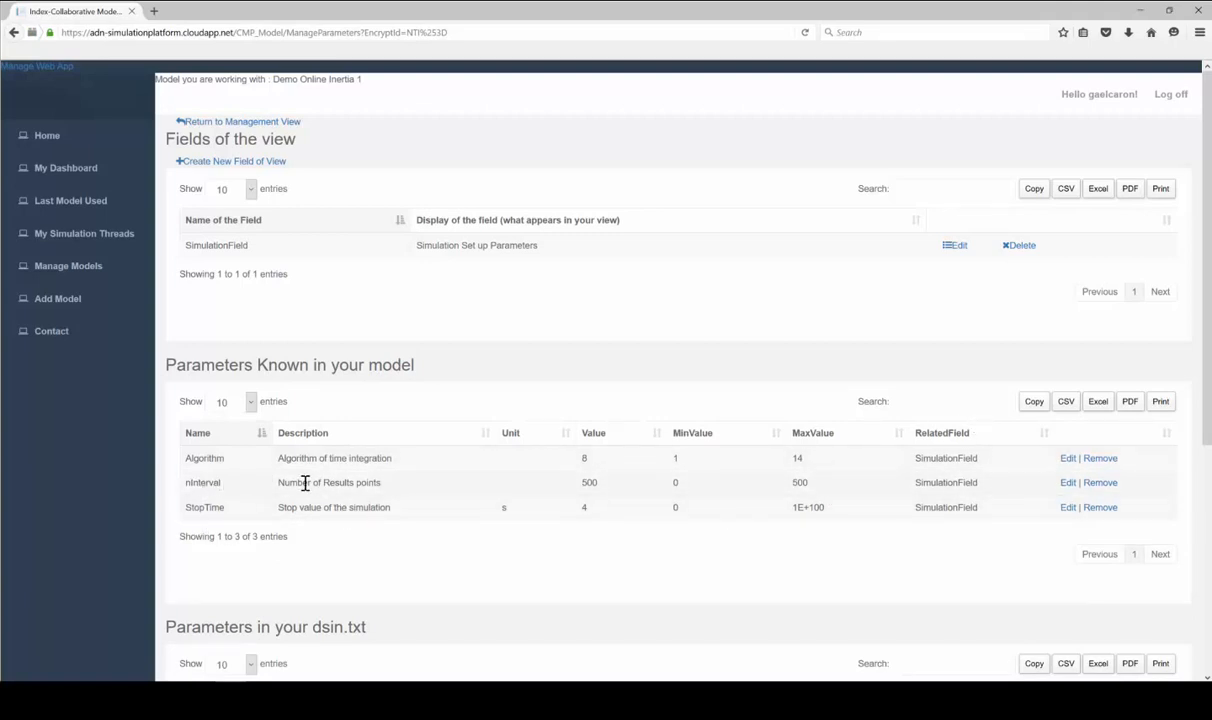
Review the available dsin.txt parameters and open the new view-field form
drag(277, 482, 378, 482)
click(398, 487)
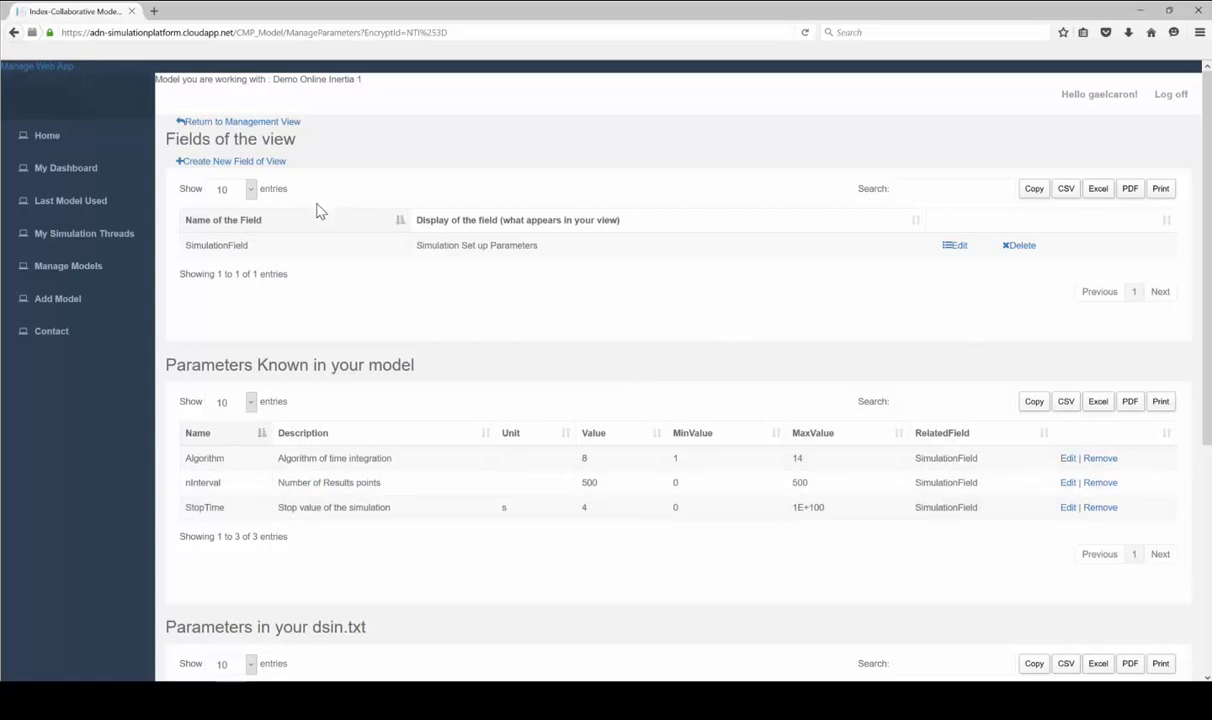
scroll(741, 316, down, 3)
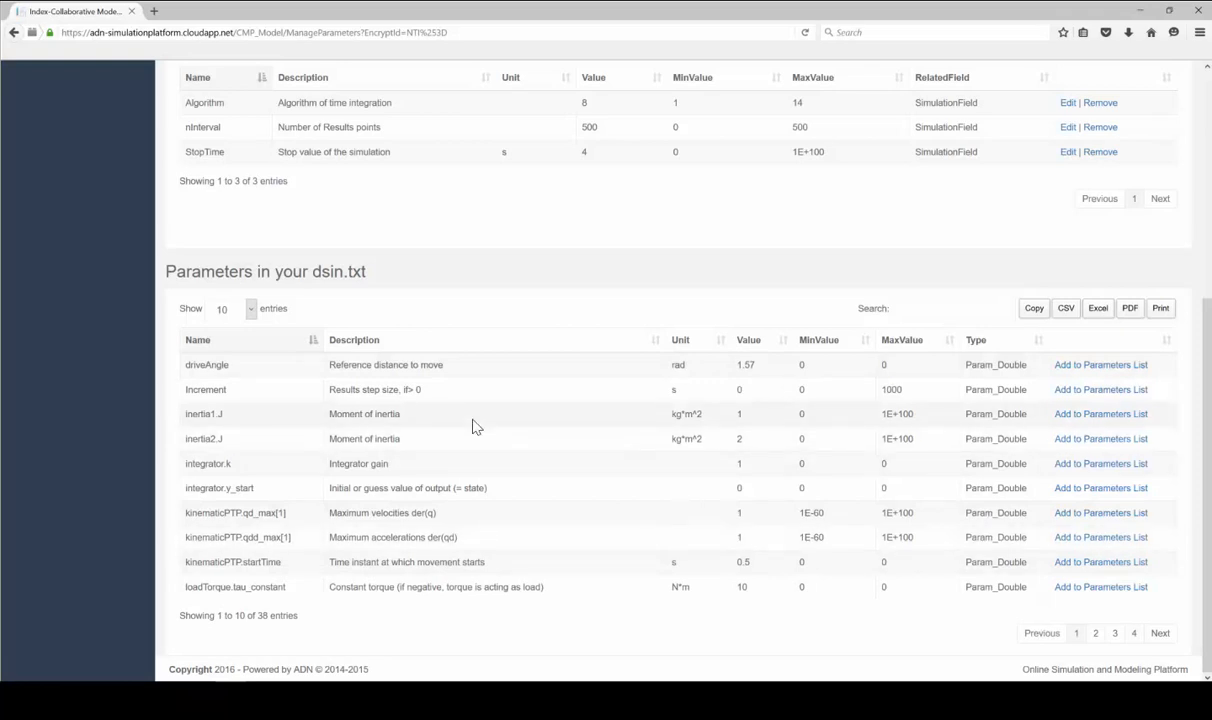
scroll(671, 343, up, 5)
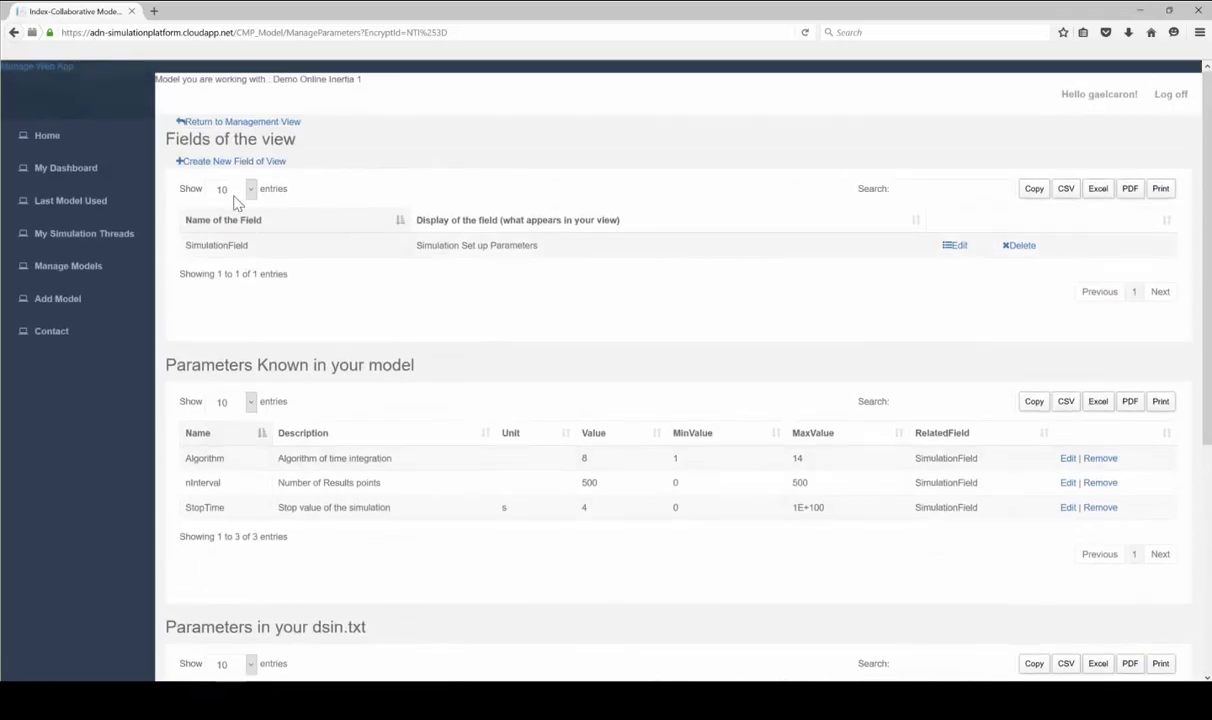
click(226, 166)
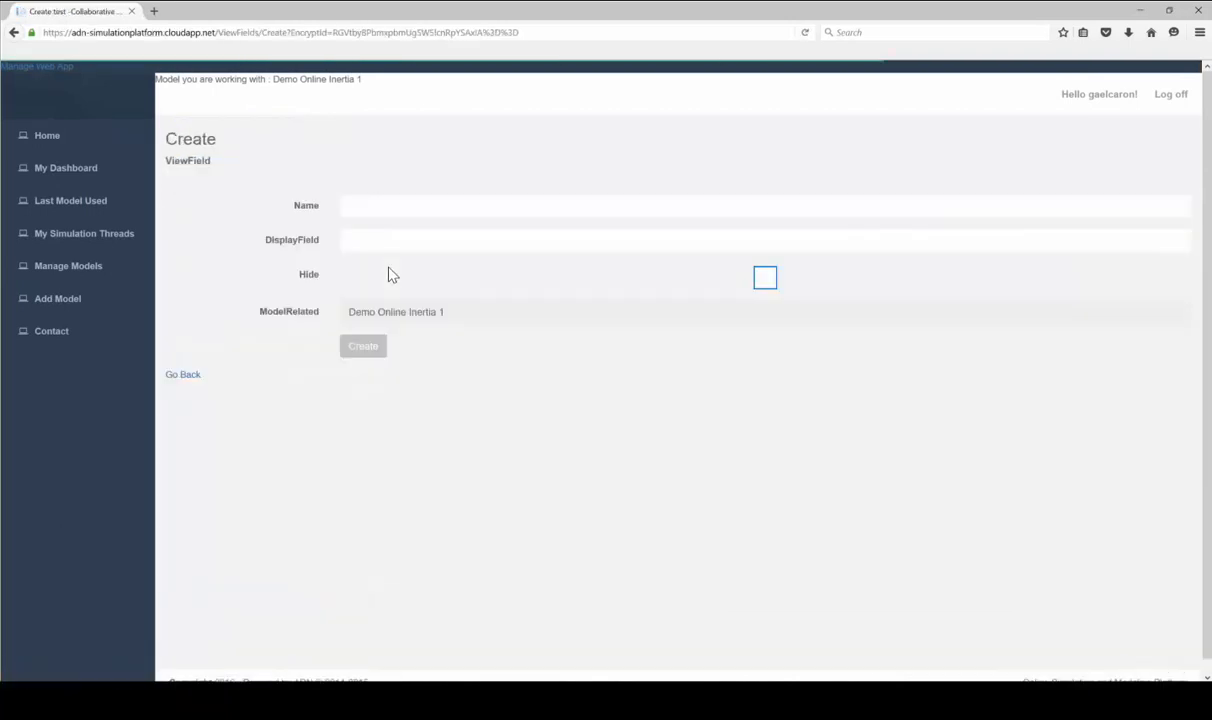
Create a view field named 'PI controller' with display text 'PI controller'
click(367, 208)
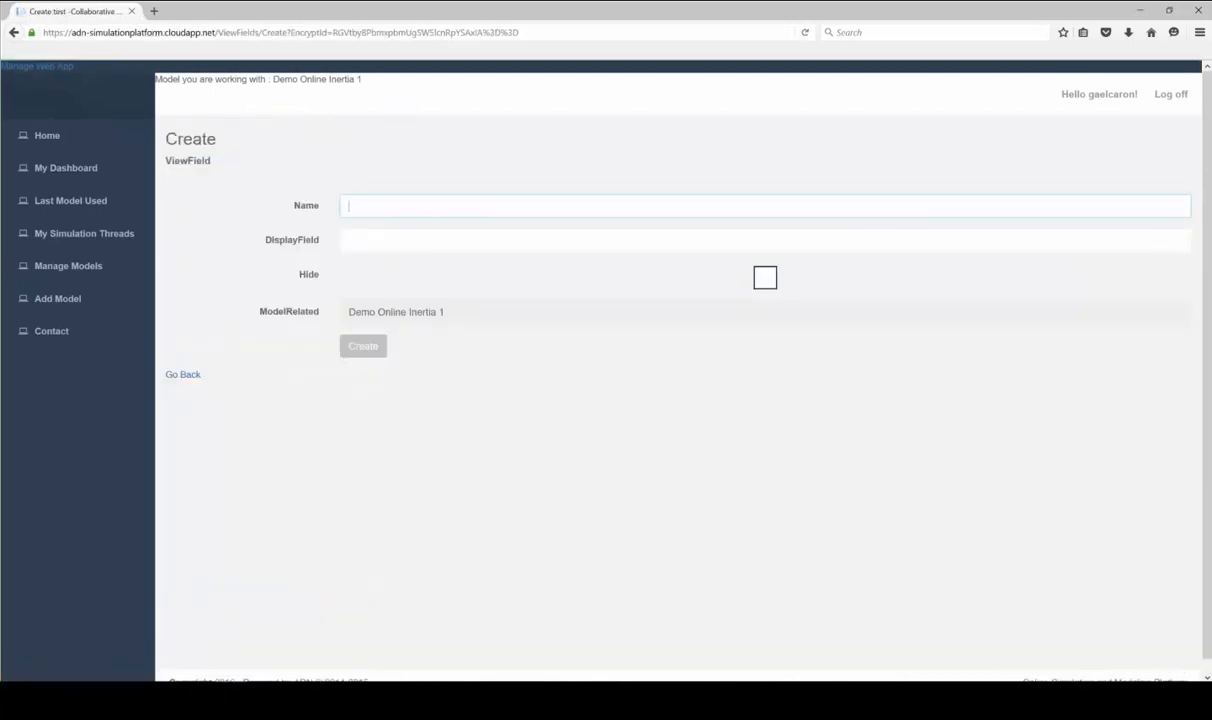
text(Pi controller)
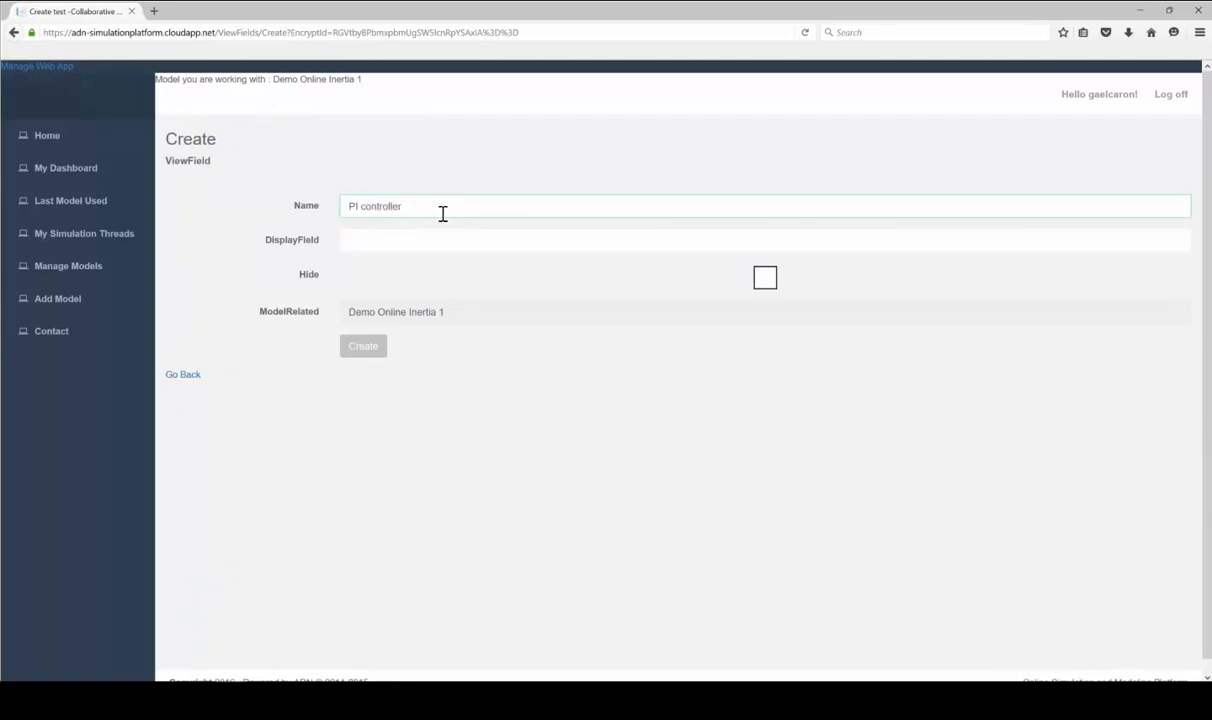
drag(443, 213, 260, 200)
key(ctrl+c)
click(435, 241)
key(ctrl+v)
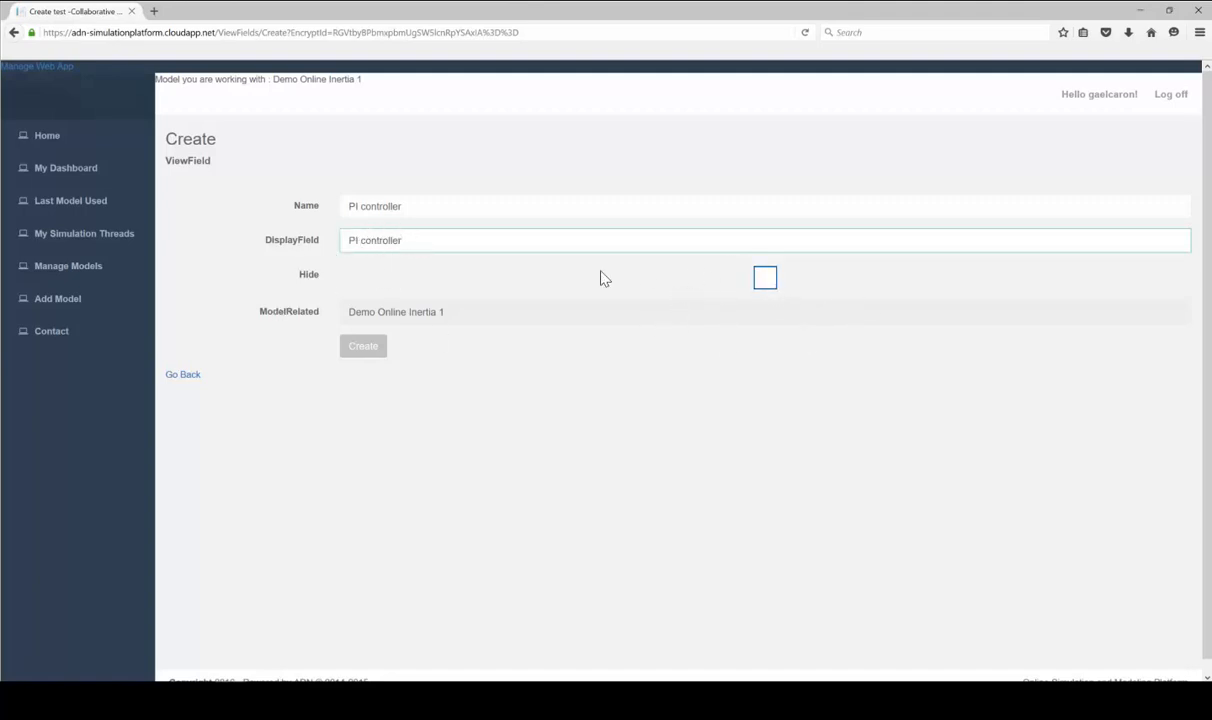
click(363, 345)
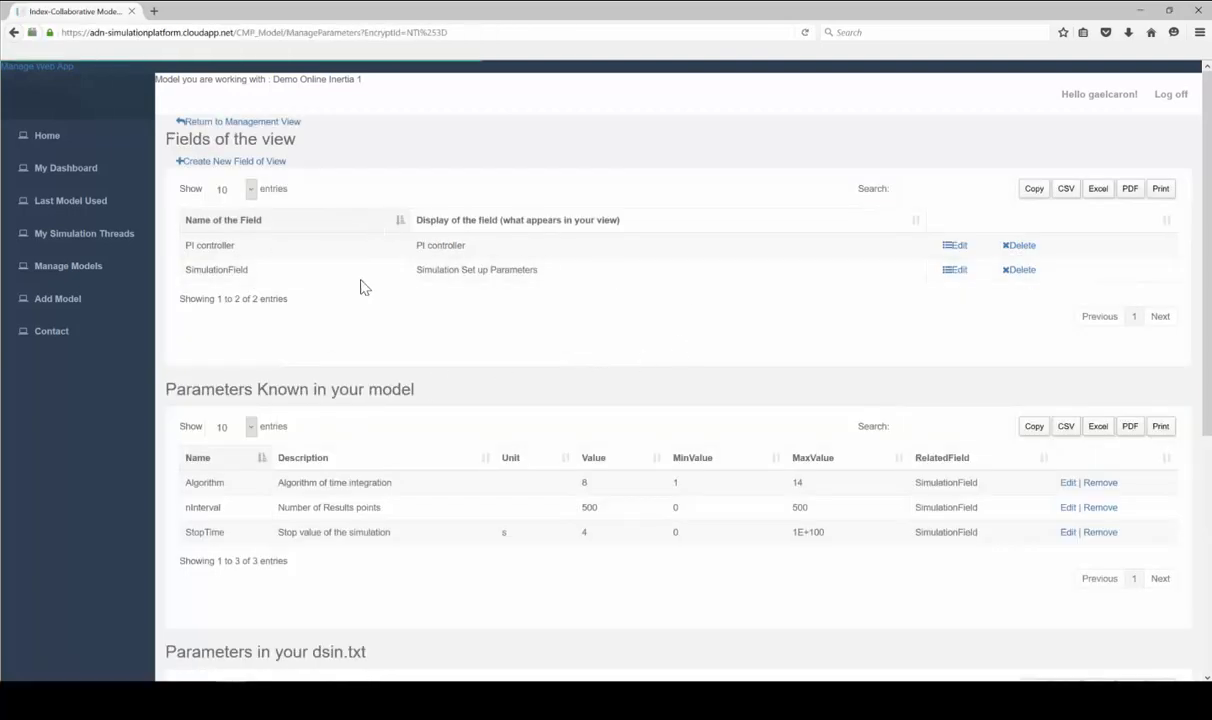
Filter the dsin.txt parameters by 'cont' and add the PI.k gain to the parameter list
scroll(658, 343, down, 1)
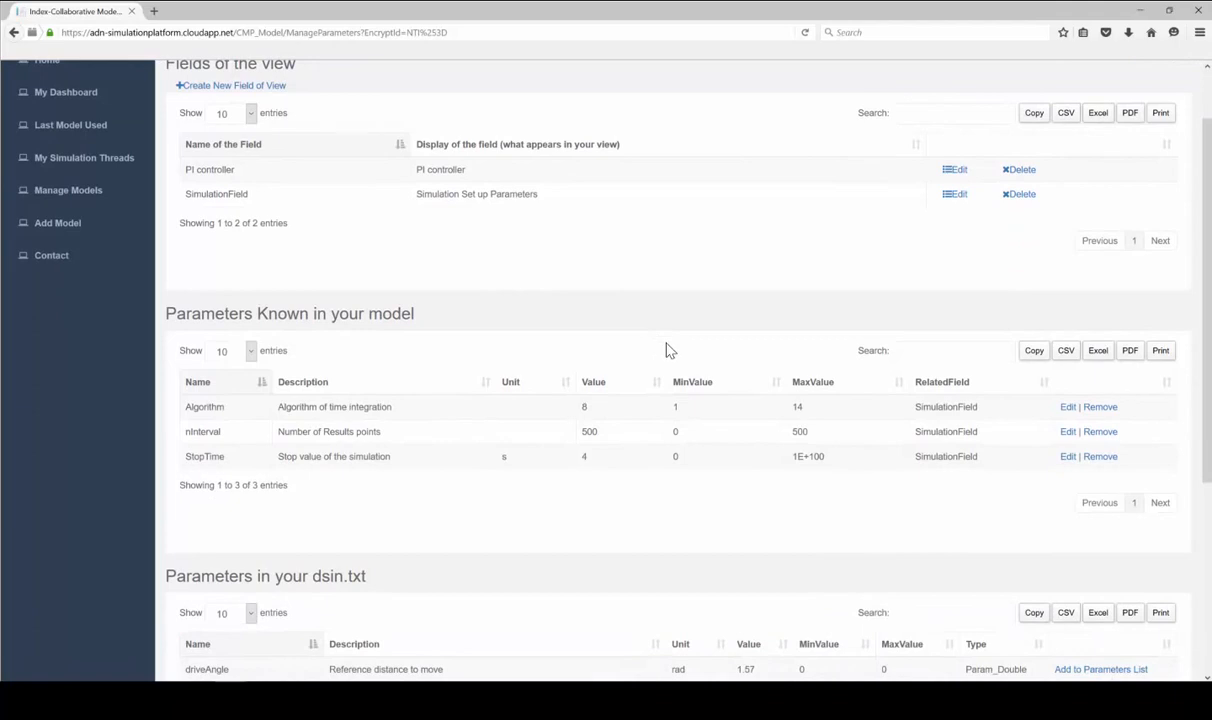
scroll(670, 350, down, 4)
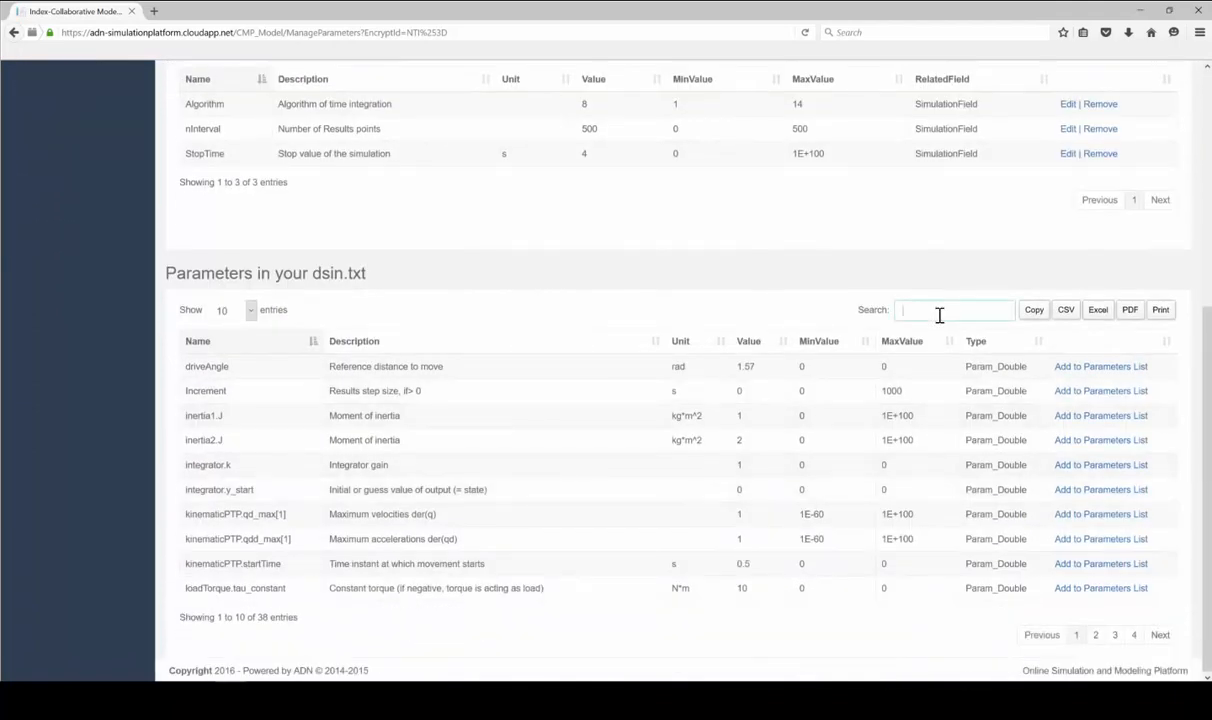
text(cont)
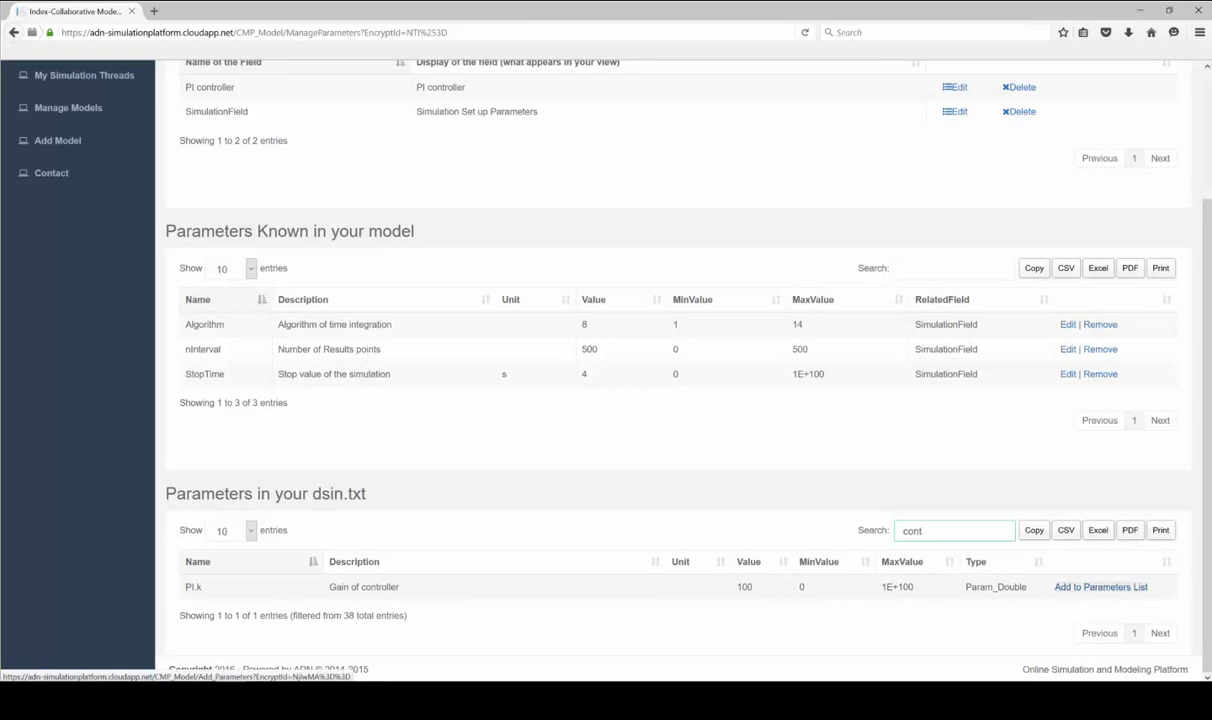
click(1100, 588)
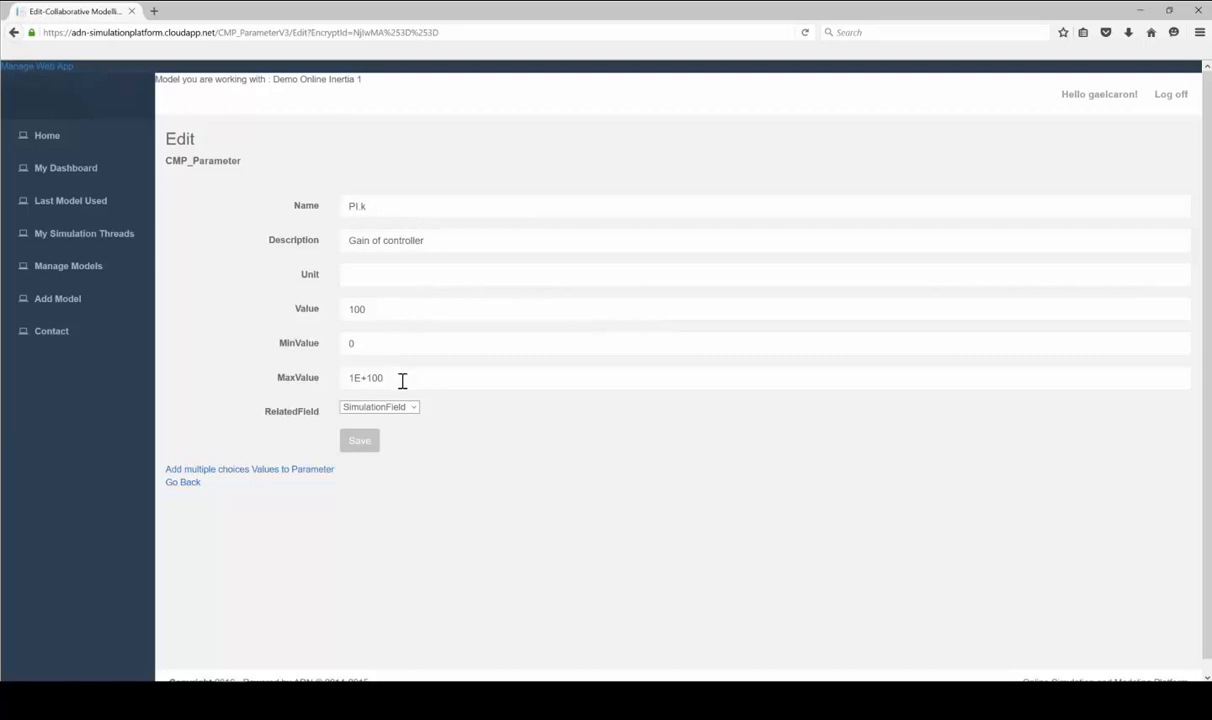
Give PI.k a MaxValue of 10000, relate it to the PI controller field, and save
click(280, 379)
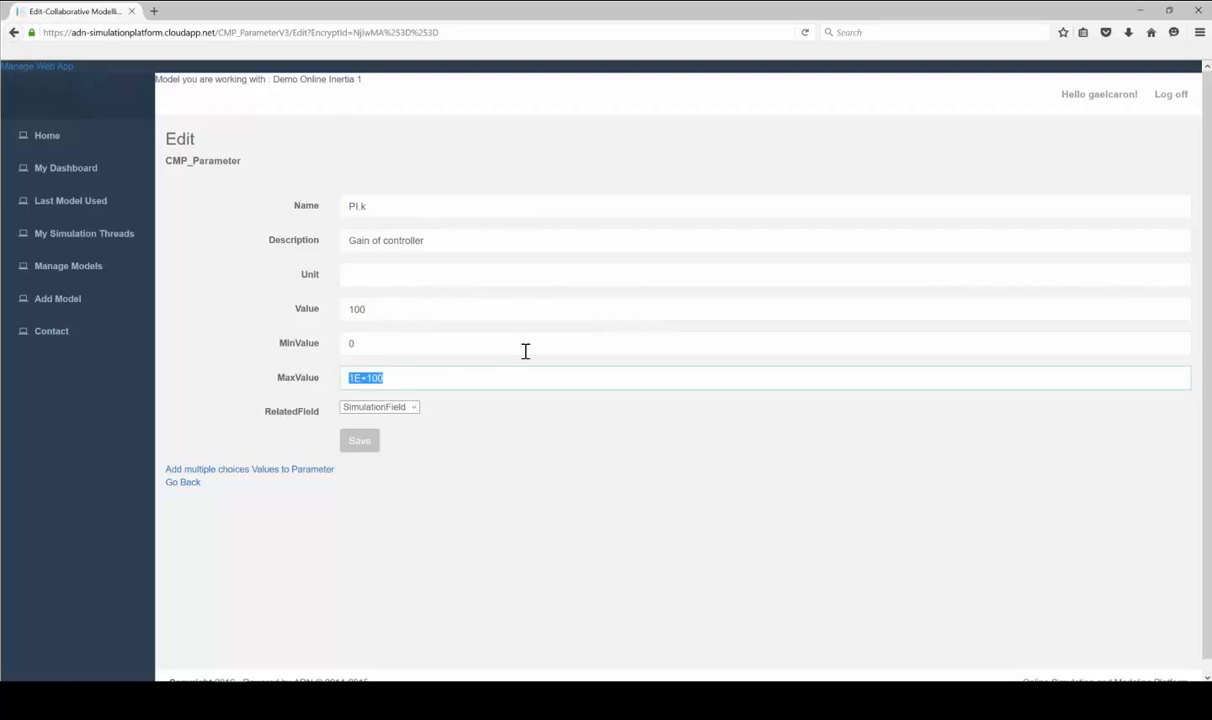
text(10000)
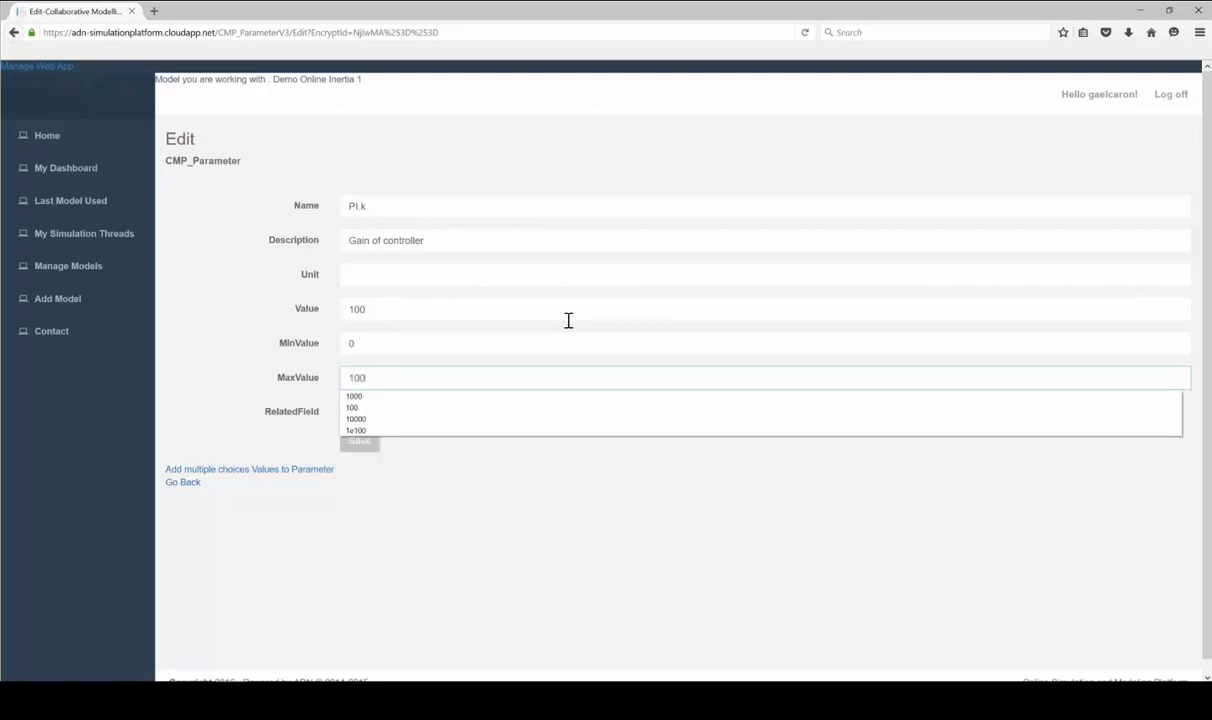
click(522, 434)
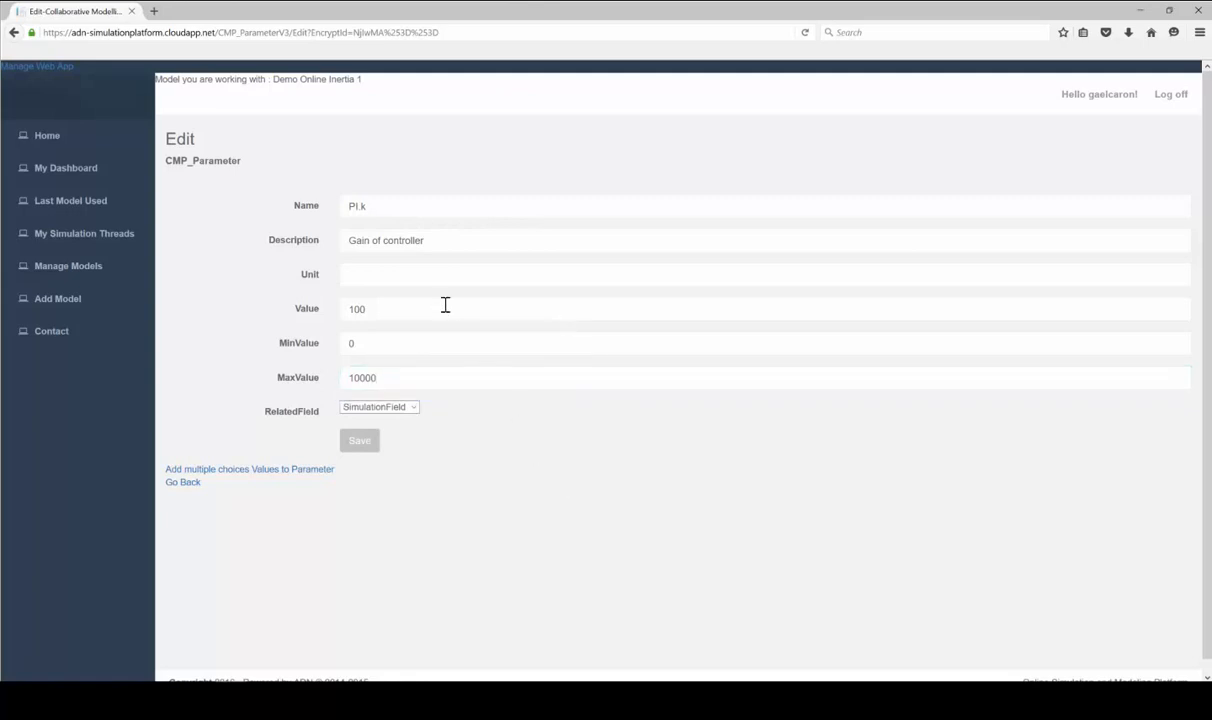
click(375, 407)
click(389, 421)
click(400, 409)
click(387, 430)
click(365, 444)
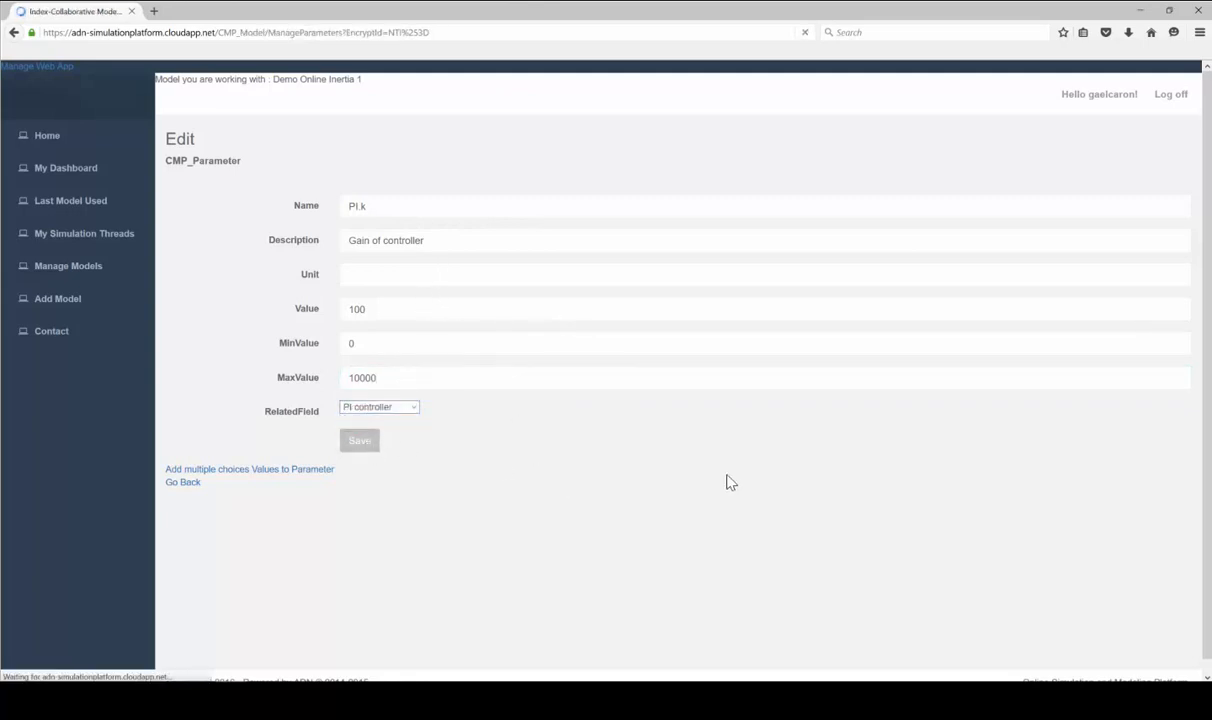
Filter the dsin.txt parameters by 'Tim' and add PI.Ti to the parameter list
scroll(800, 457, down, 4)
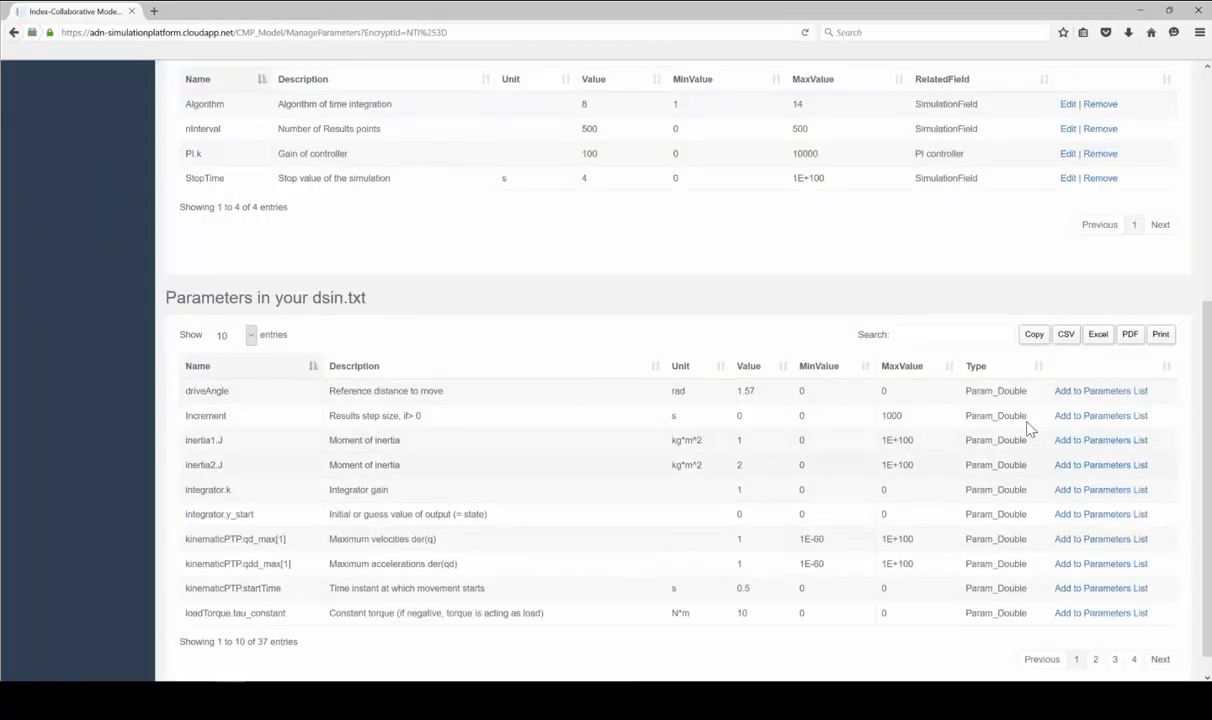
click(935, 336)
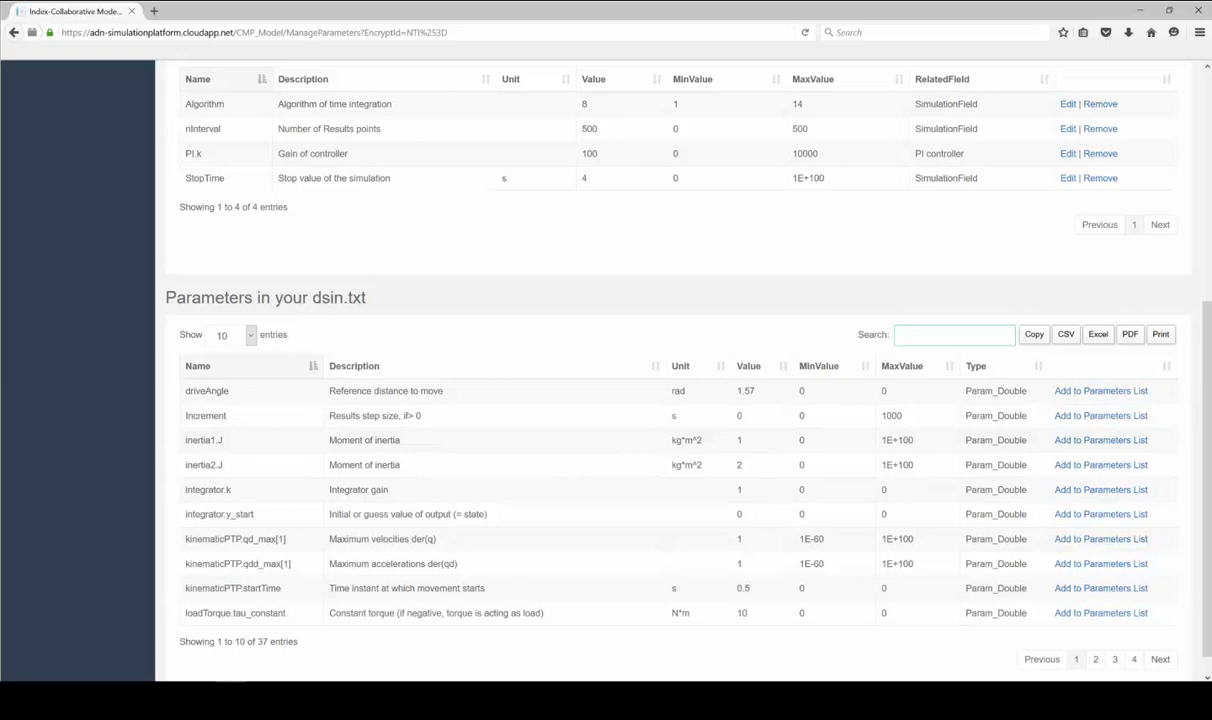
text(Tim)
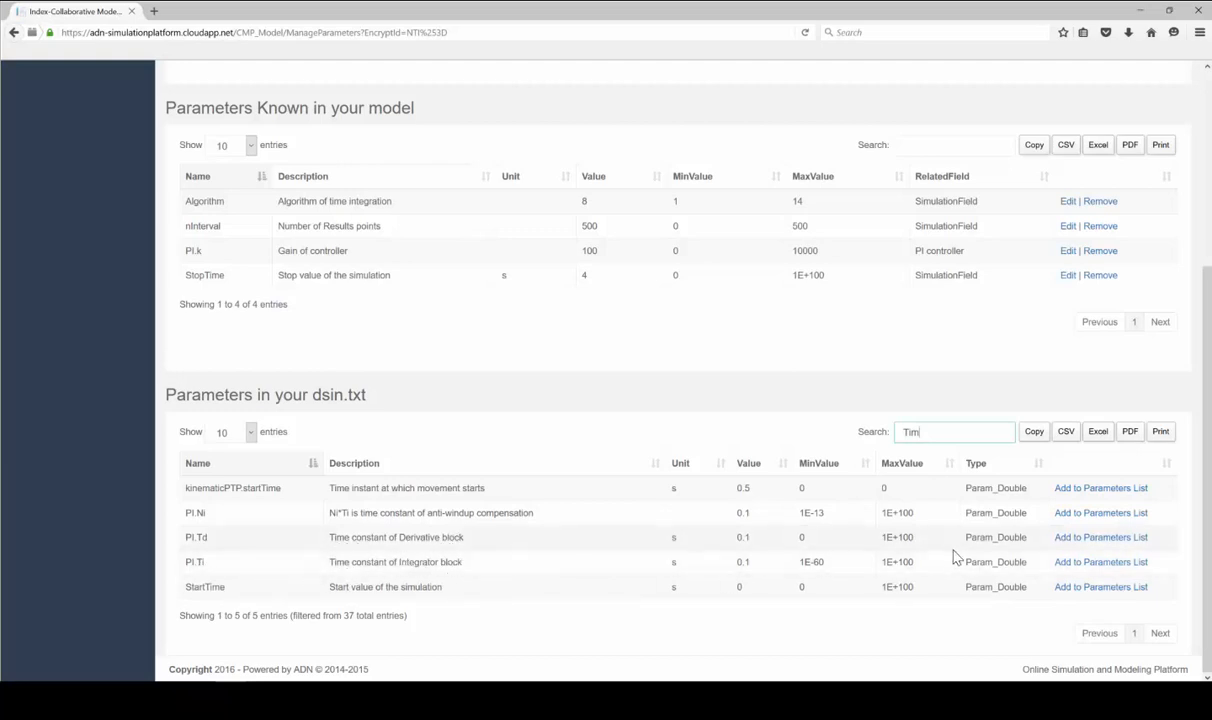
click(1105, 562)
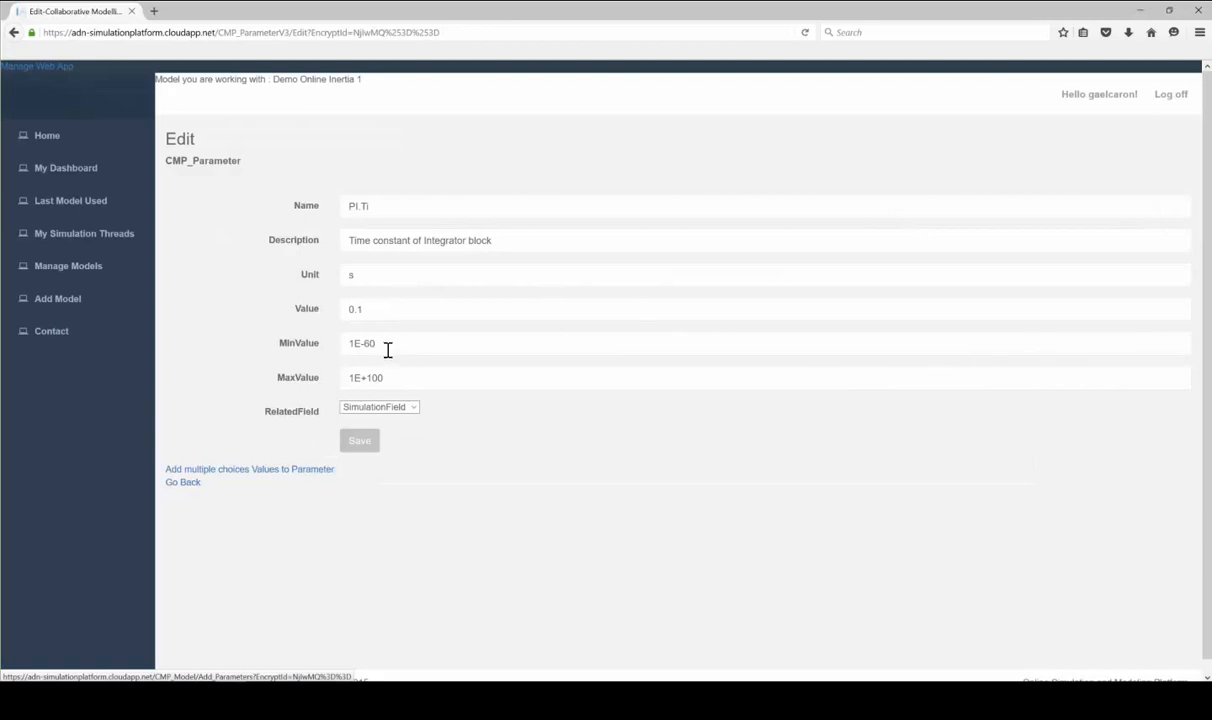
Set PI.Ti's MinValue 0 and MaxValue 10, relate it to PI controller, and save
drag(388, 349, 270, 349)
text(0)
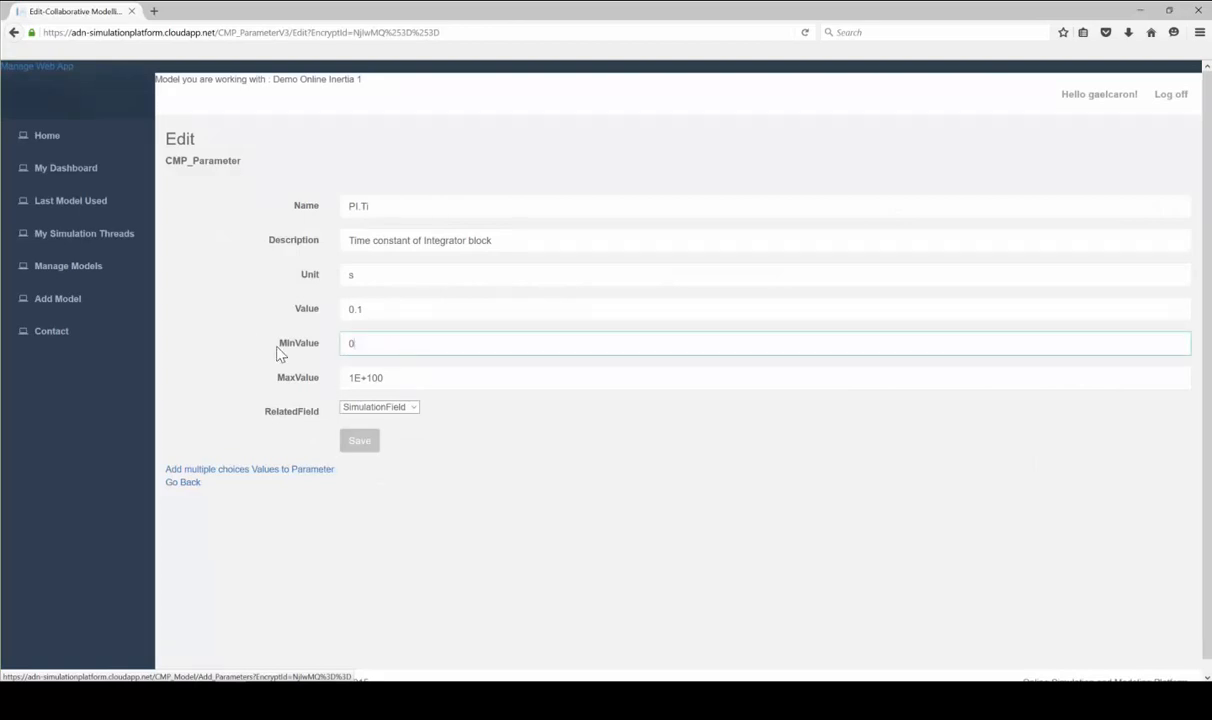
drag(420, 385, 348, 388)
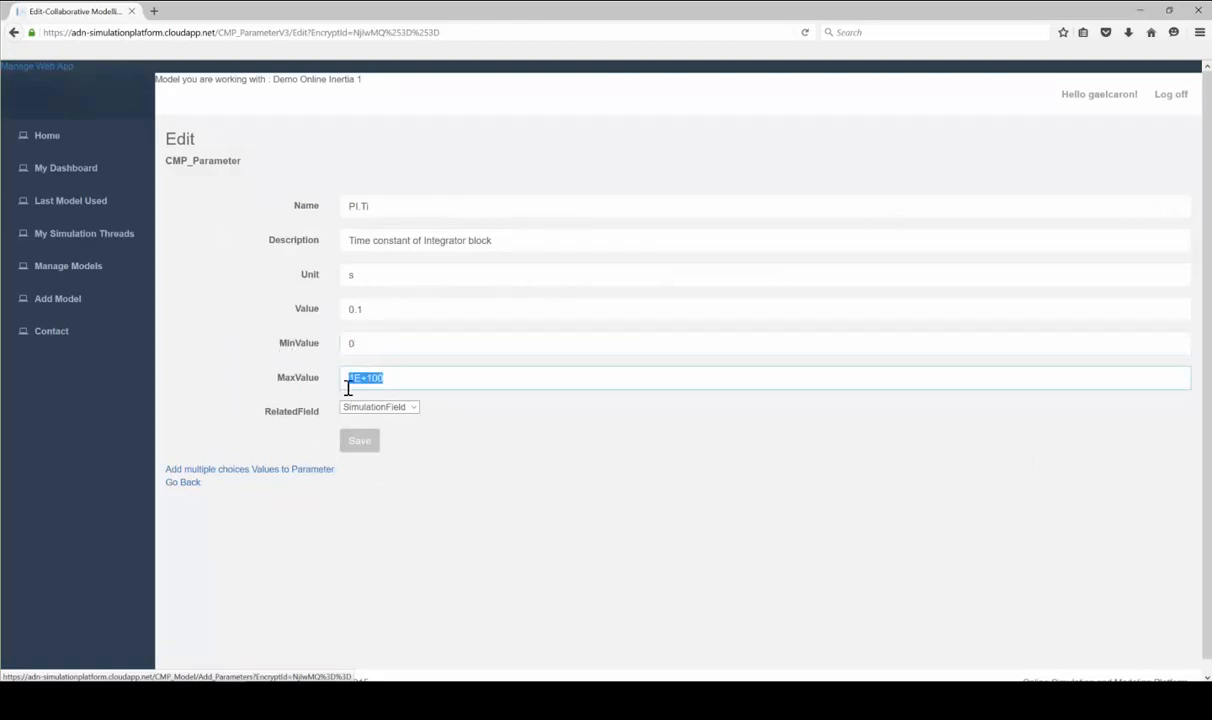
text(10)
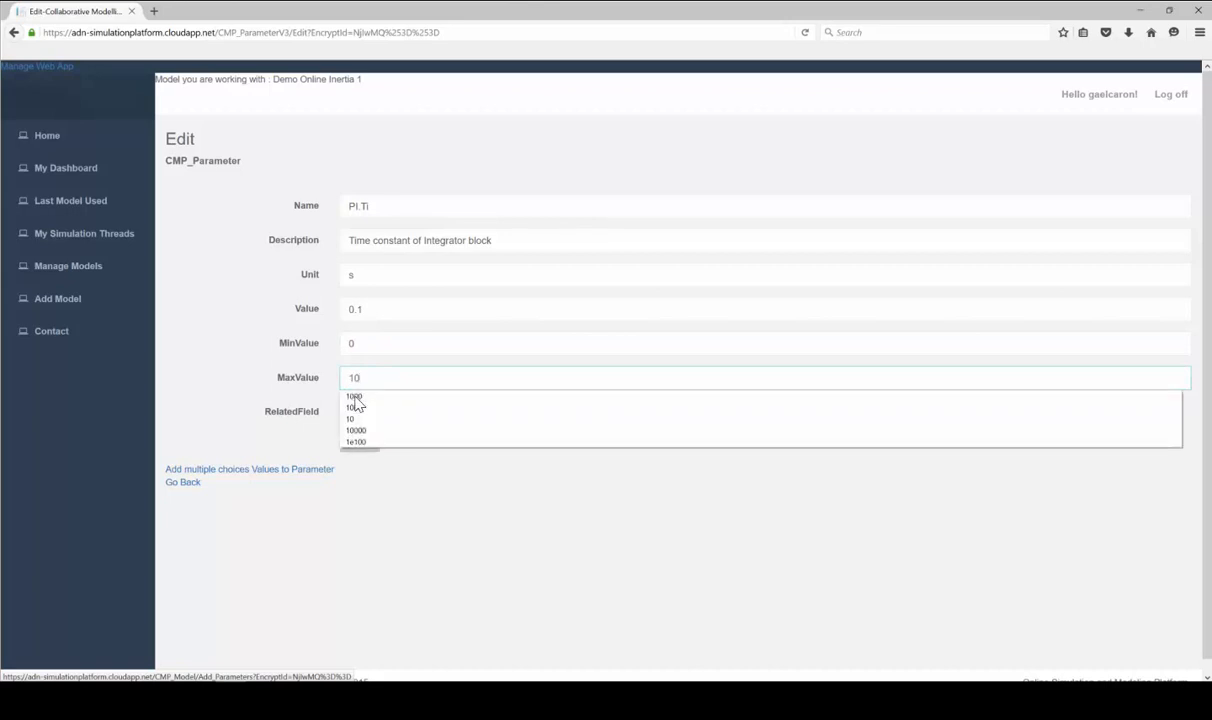
click(393, 331)
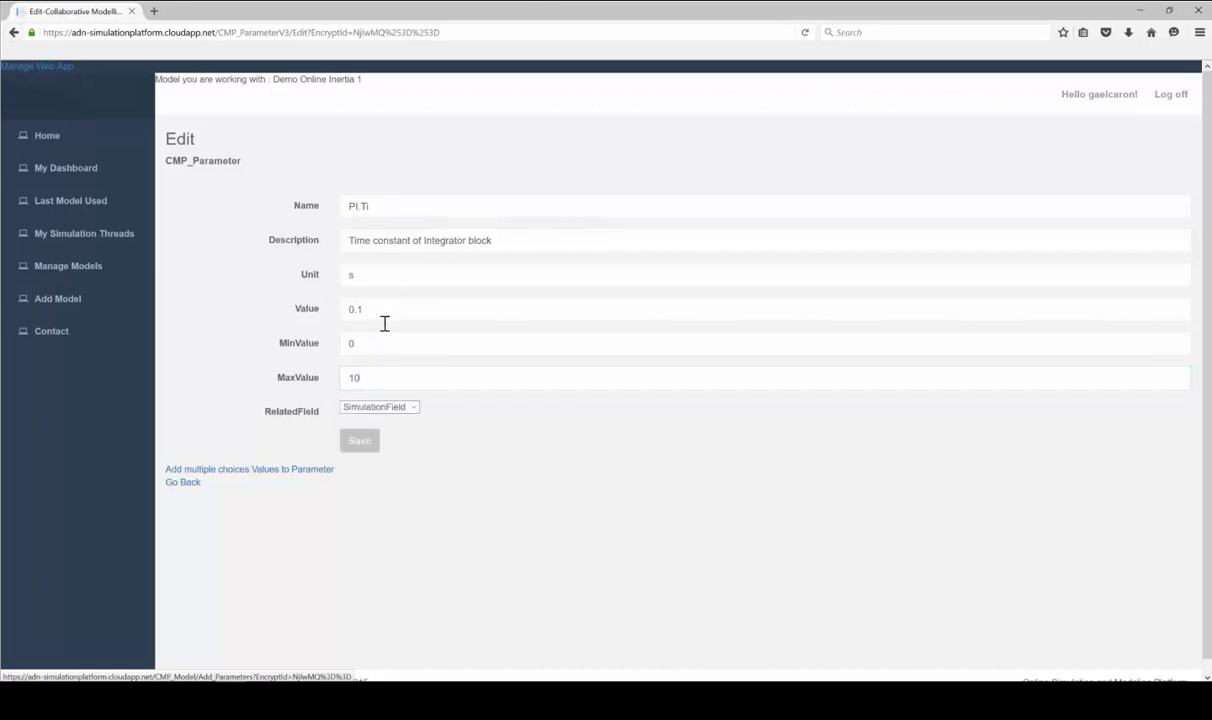
click(385, 407)
click(368, 427)
click(360, 442)
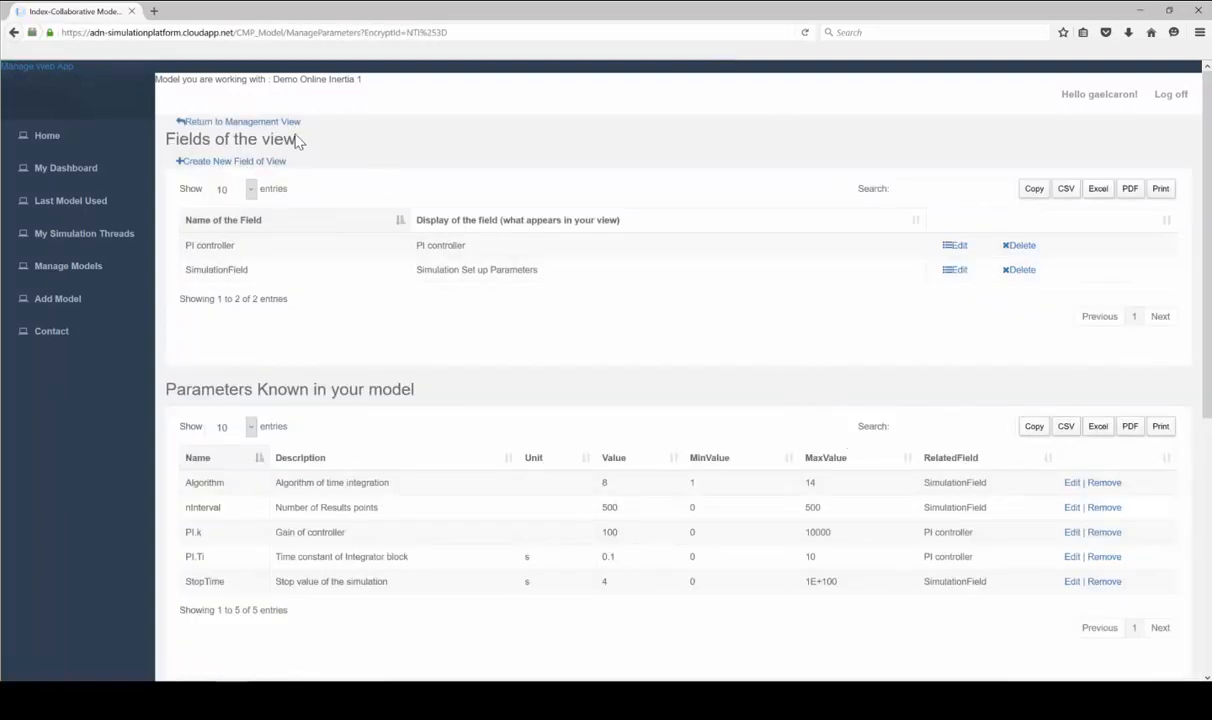
click(238, 166)
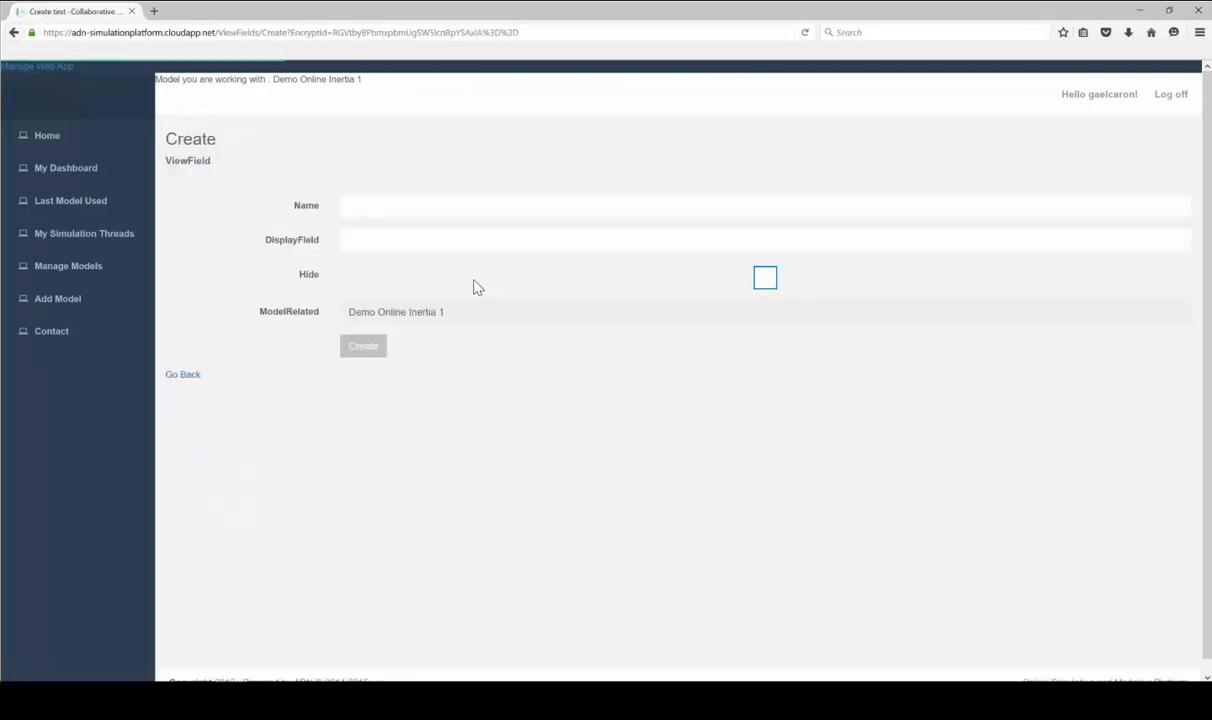
Add a view field named 'Mechanics' with display text 'Mechanics of the system'
click(476, 212)
text(Mechanics)
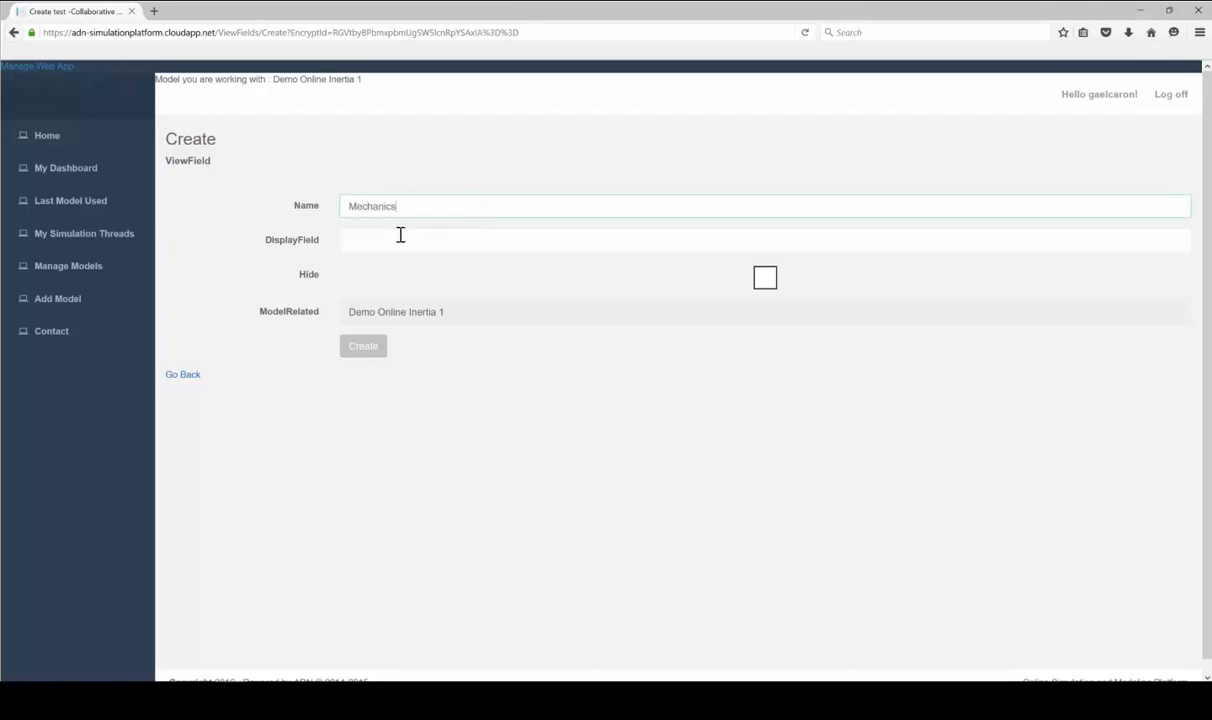
click(401, 237)
text(Mechanics of the system)
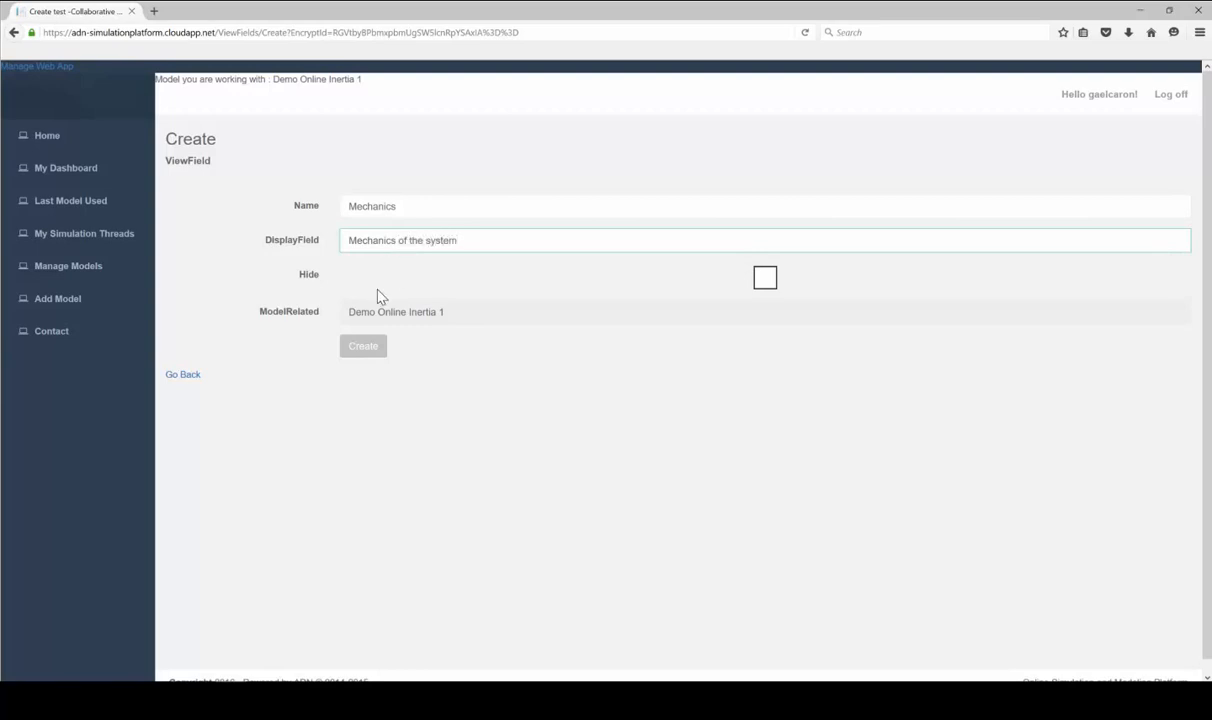
click(376, 350)
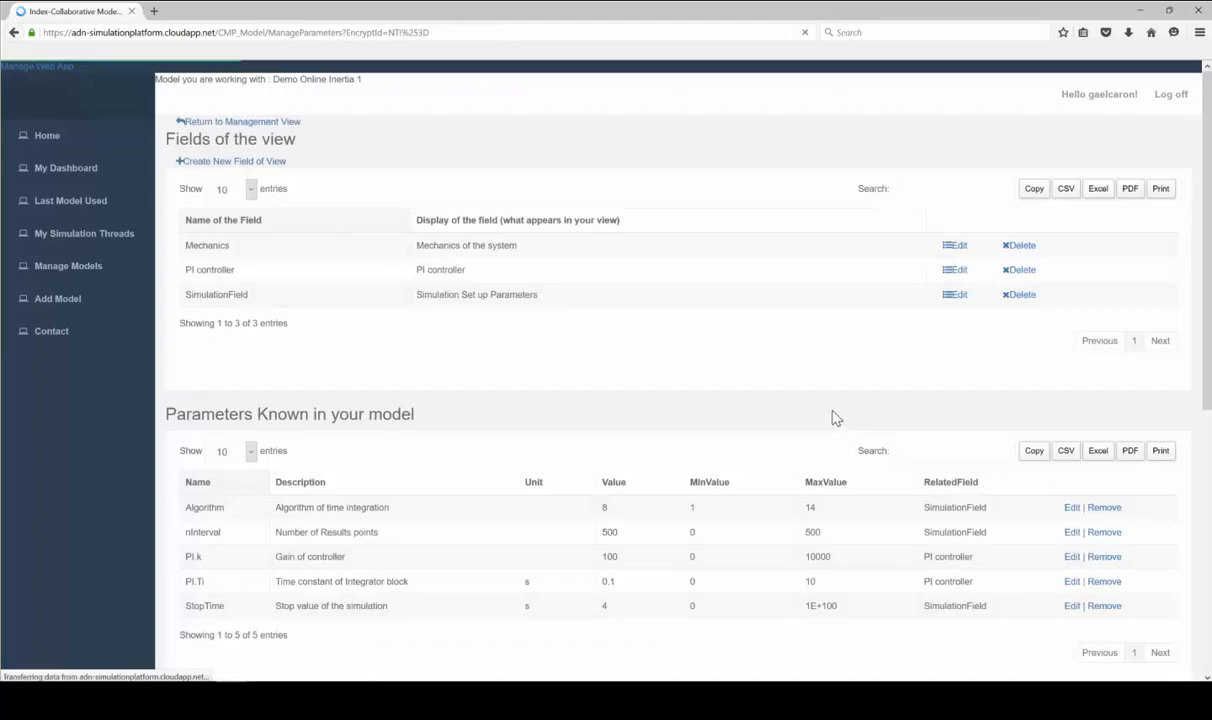
Search the dsin.txt table for 'Inert' and add inertia1.J to the parameters list
scroll(815, 402, down, 3)
scroll(866, 457, down, 4)
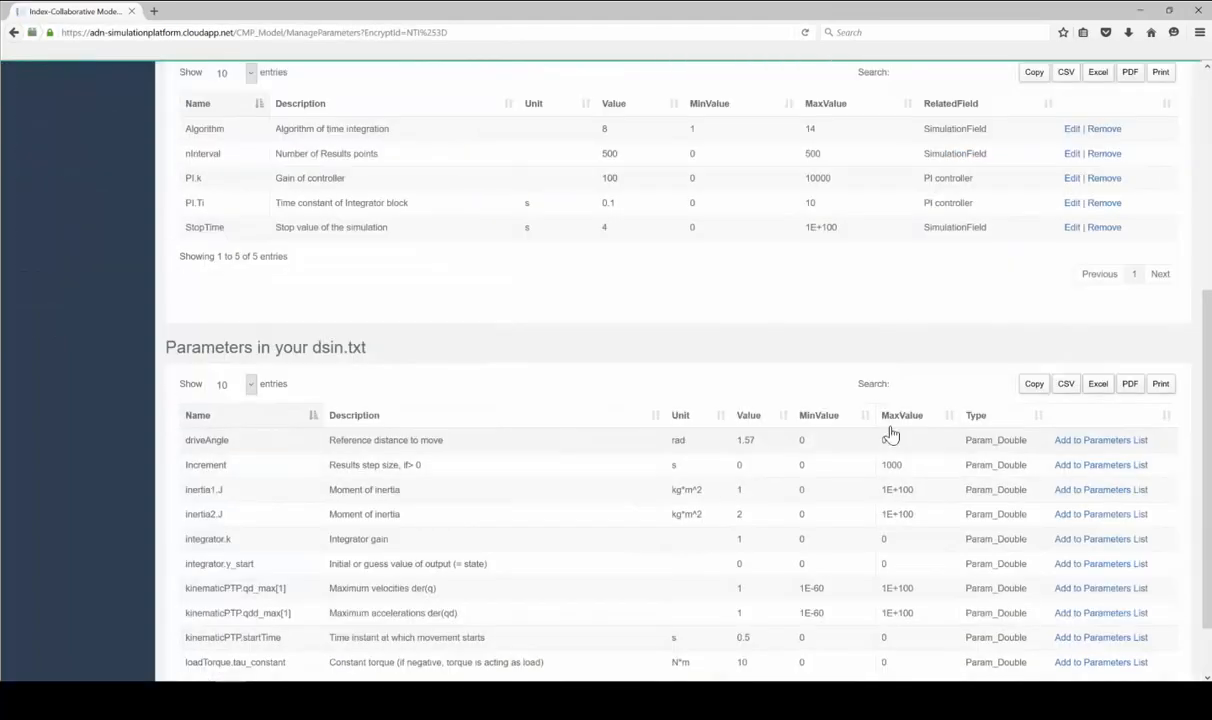
text(ni)
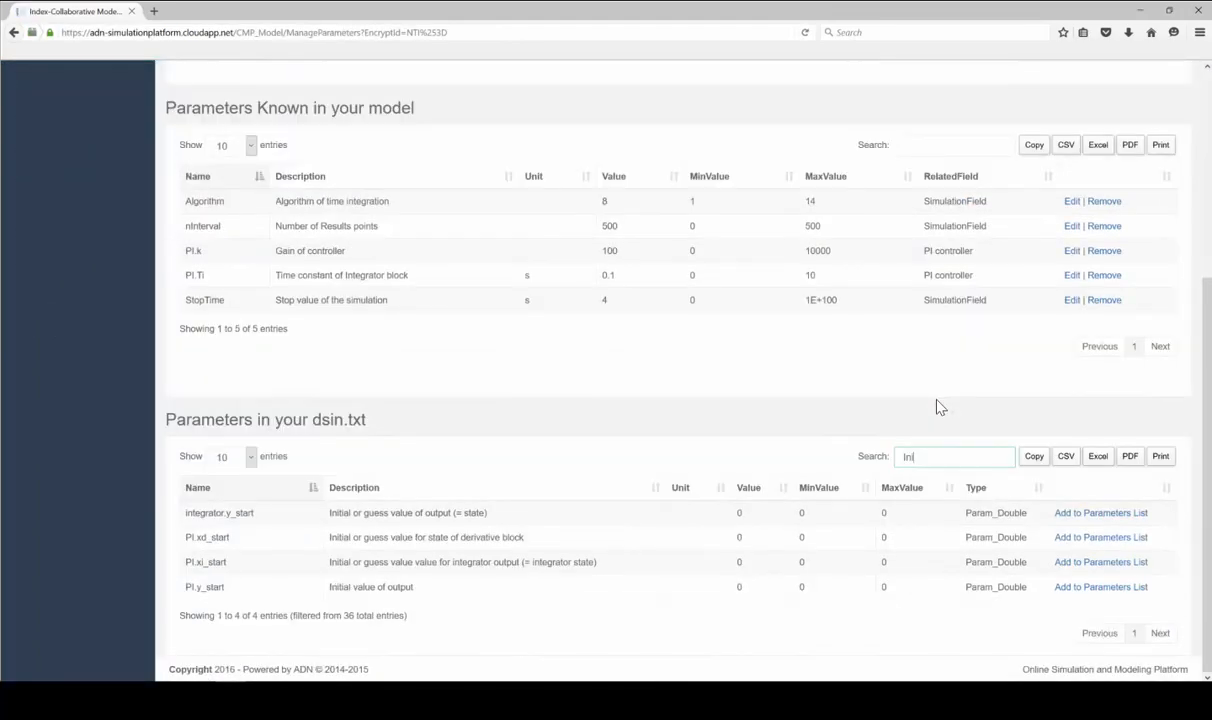
key(BackSpace)
text(ert)
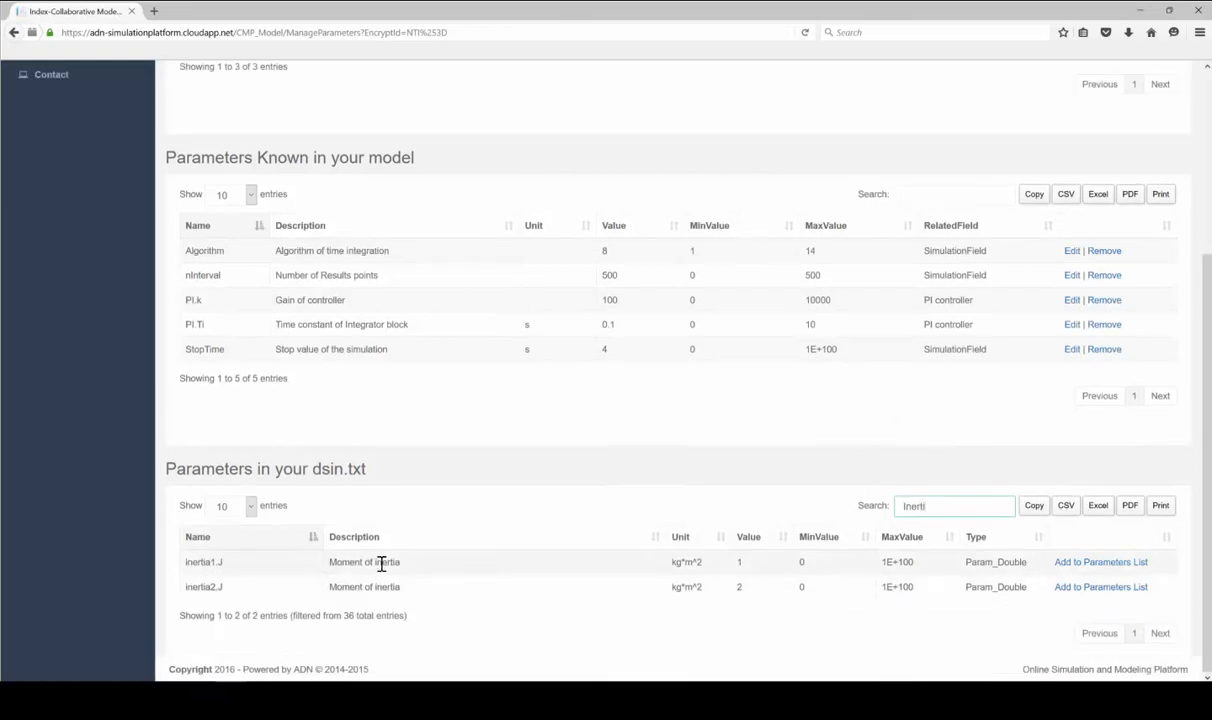
click(1035, 562)
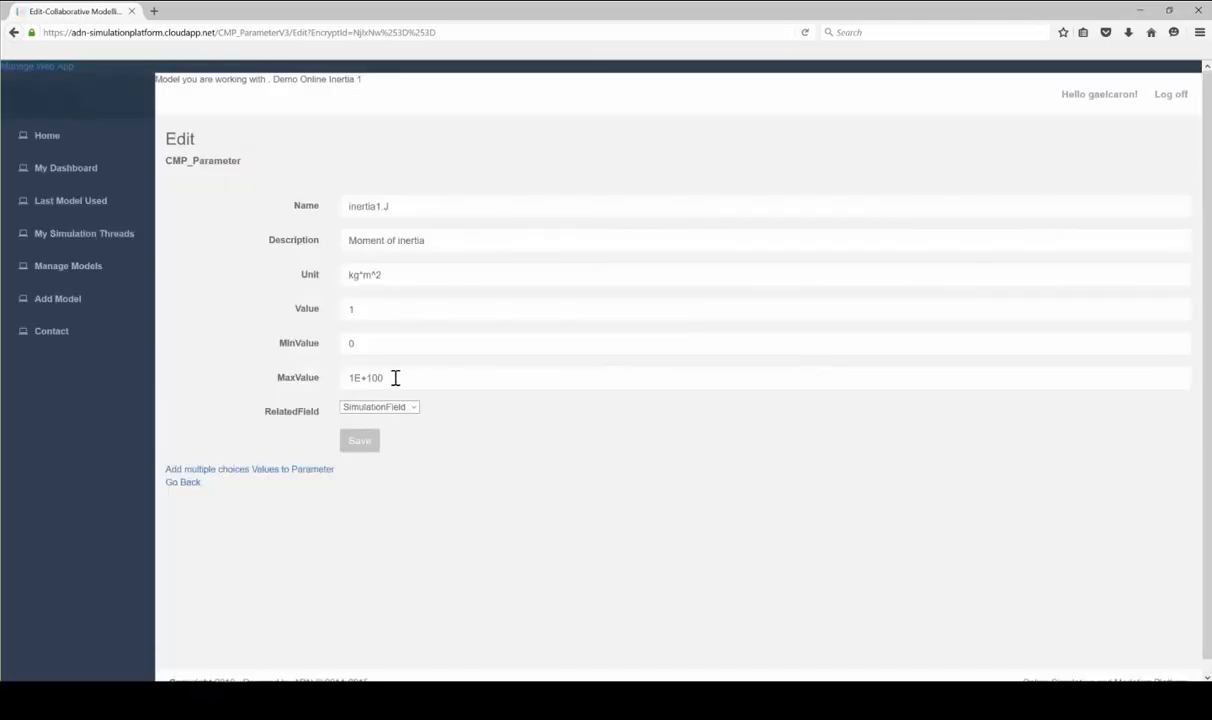
Give inertia1.J a MaxValue of 100 and the Mechanics related field, then save it
drag(396, 377, 320, 394)
text(100)
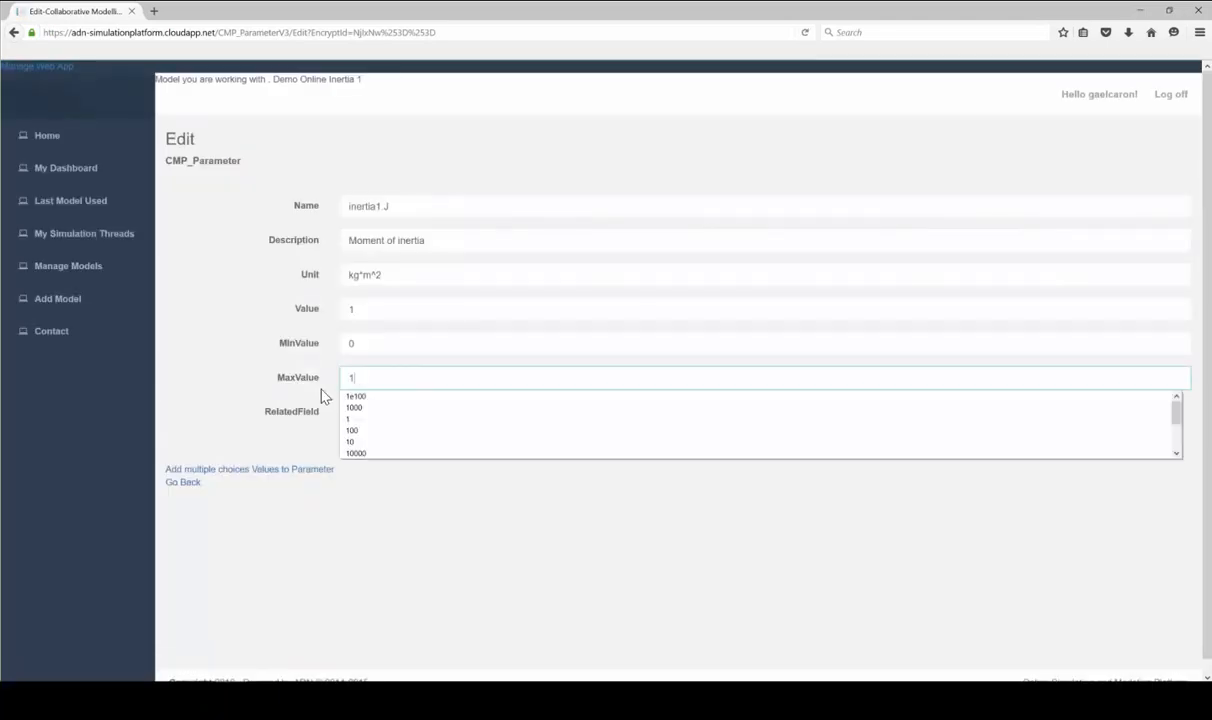
click(561, 541)
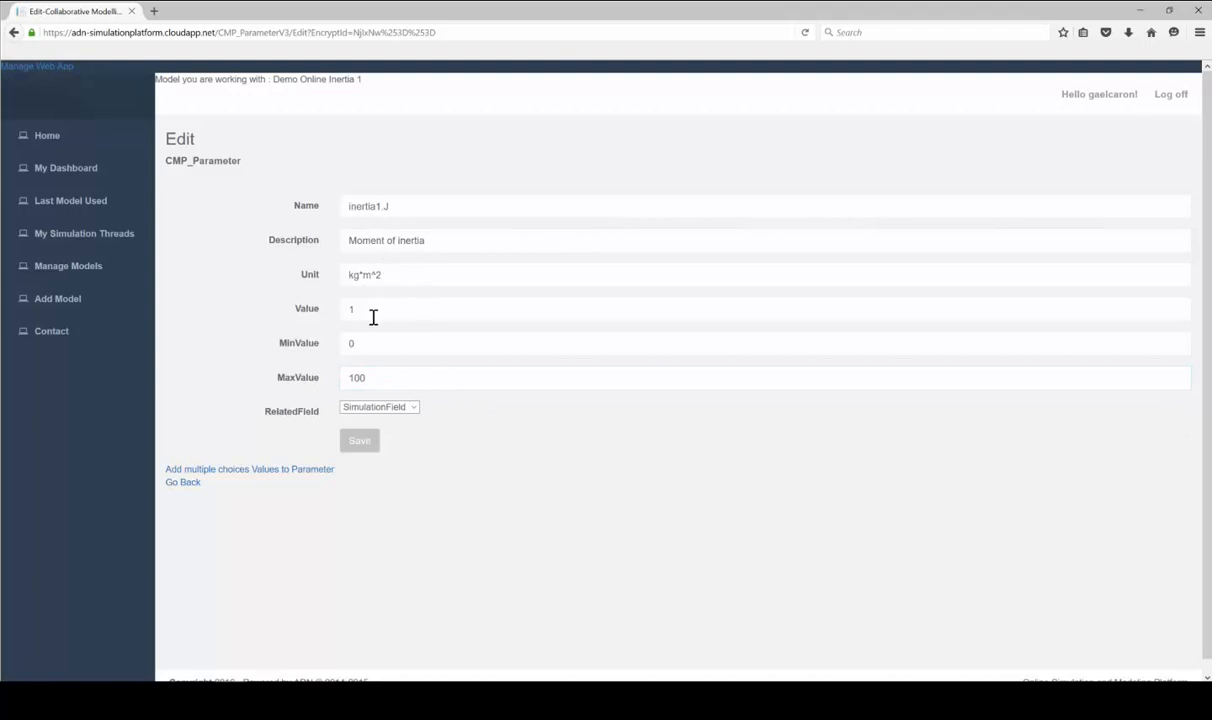
click(380, 407)
click(370, 438)
click(369, 452)
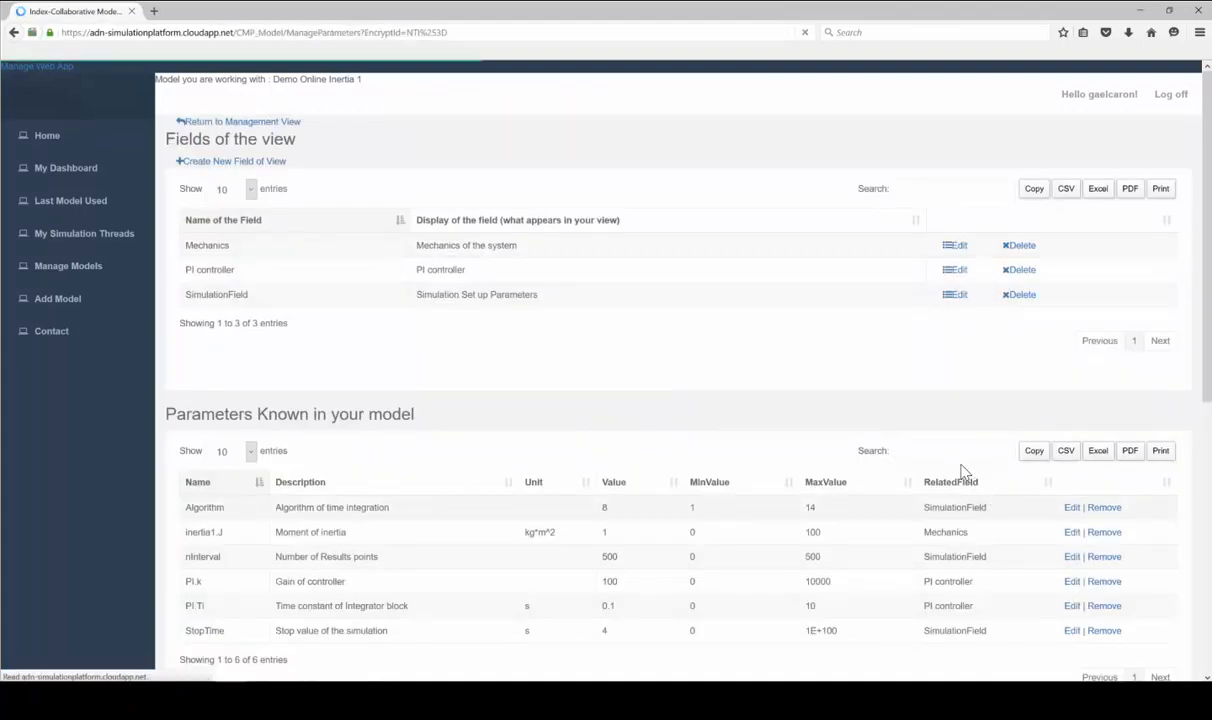
Search the dsin.txt table for 'Inert' and add inertia2.J to the parameters list
scroll(963, 470, down, 5)
click(935, 312)
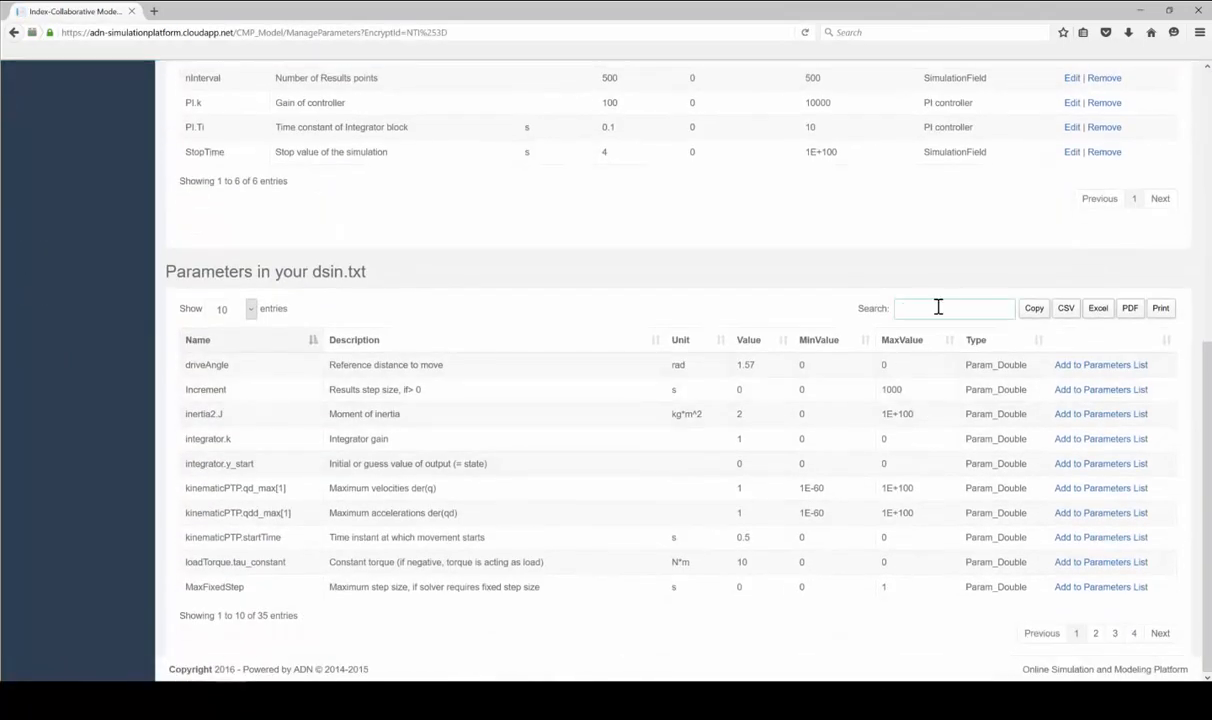
text(Inert)
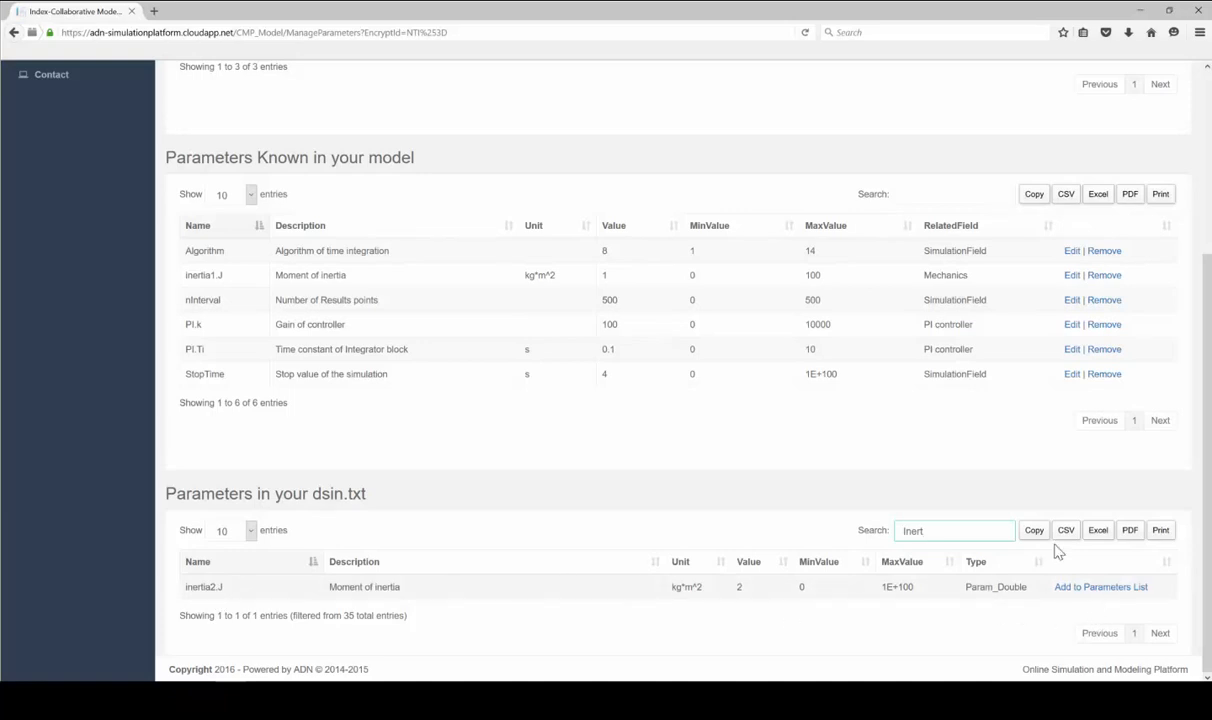
click(1127, 596)
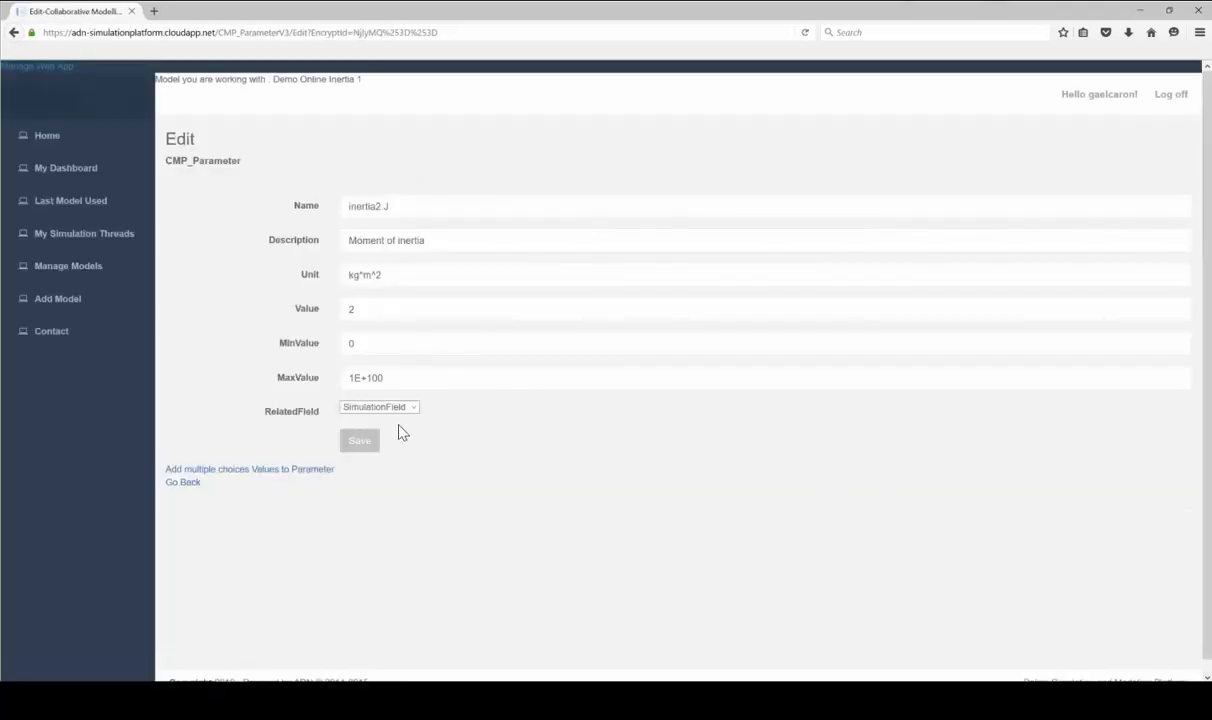
Set inertia2.J's related field to Mechanics and MaxValue to 100, then save
click(383, 408)
click(396, 436)
drag(386, 372, 313, 367)
text(100)
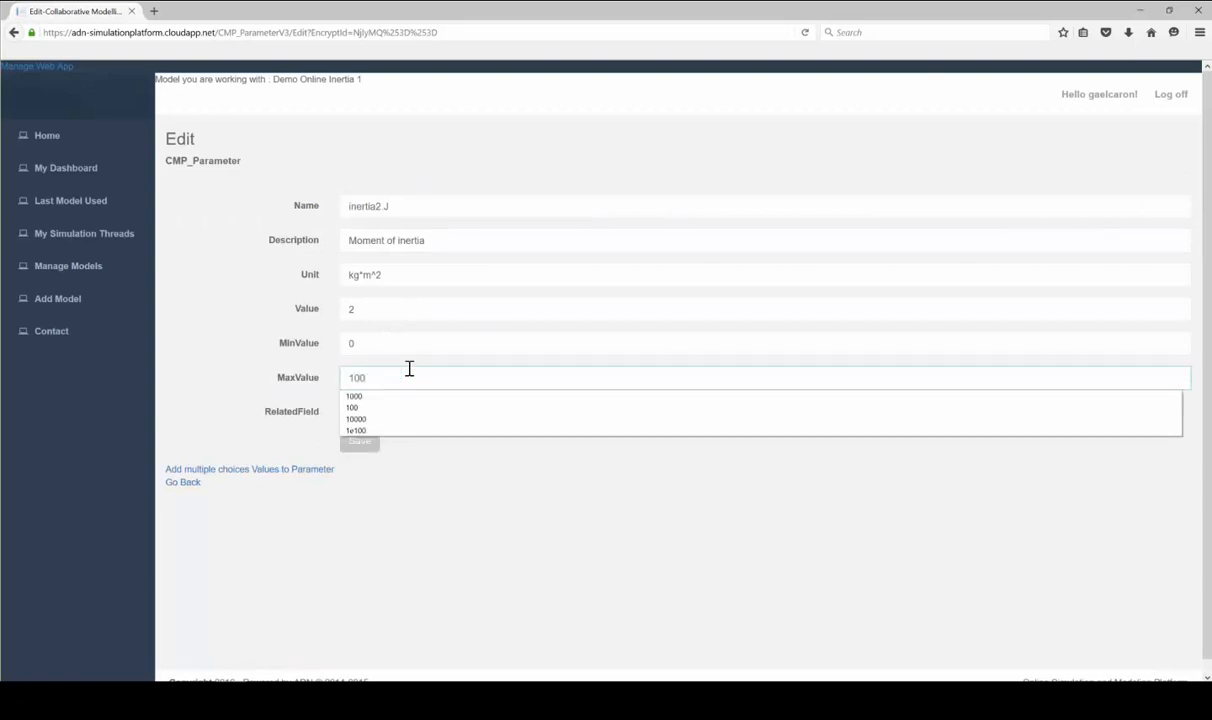
click(409, 467)
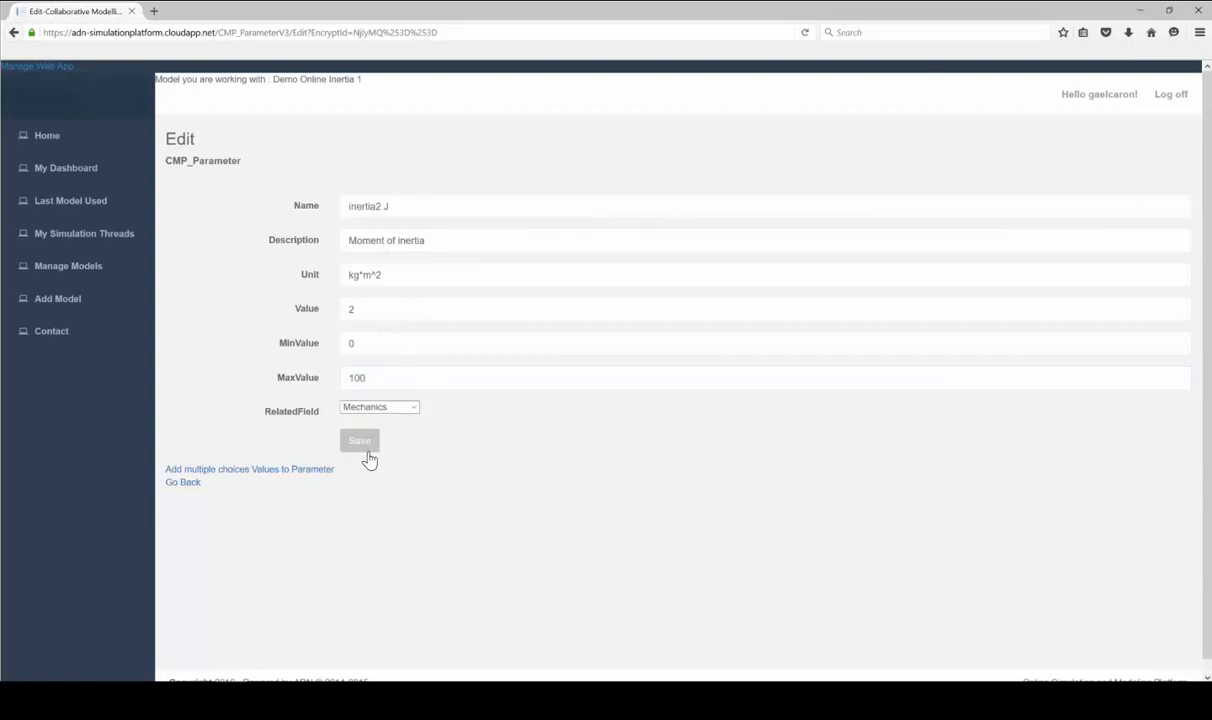
click(364, 449)
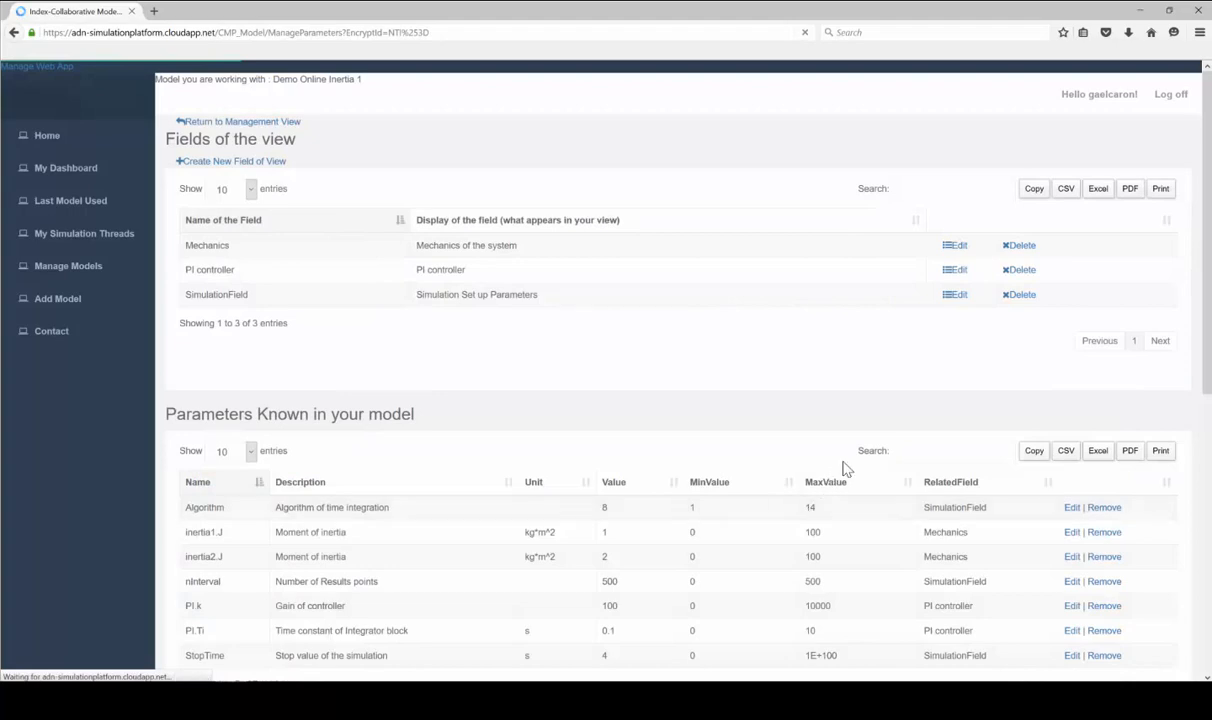
Search the dsin.txt table for 'dam' and add spring.d to the parameters list
scroll(876, 404, down, 5)
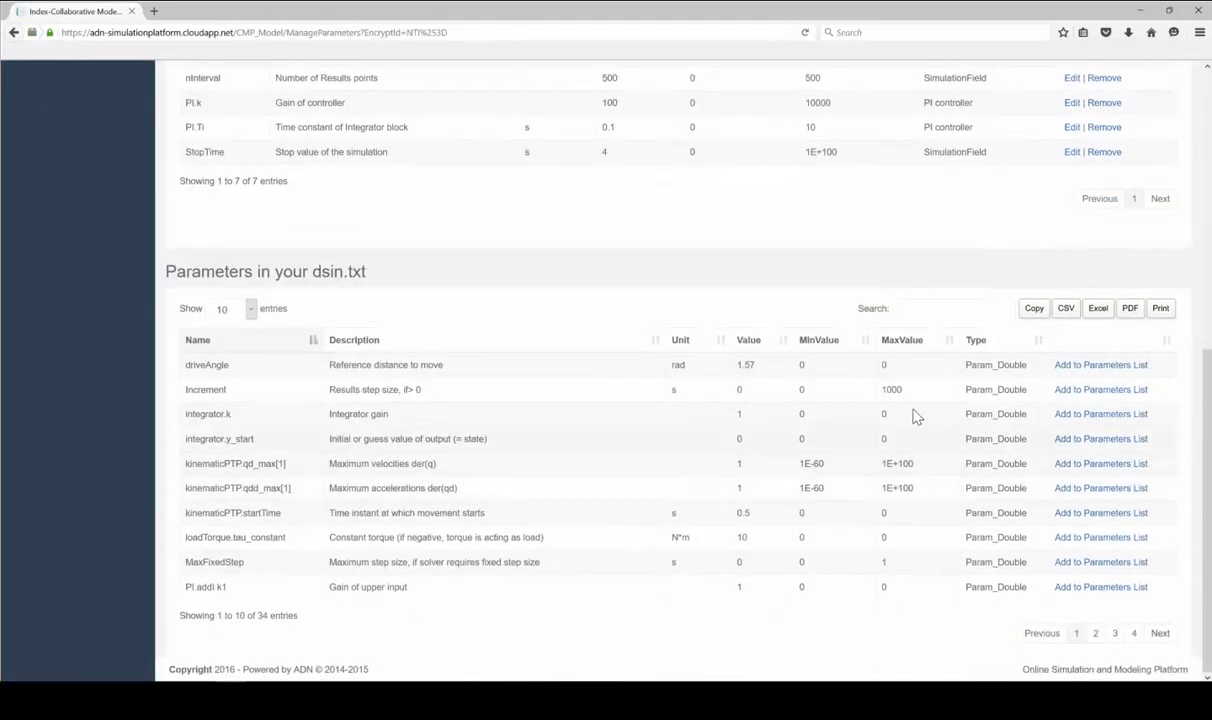
click(920, 308)
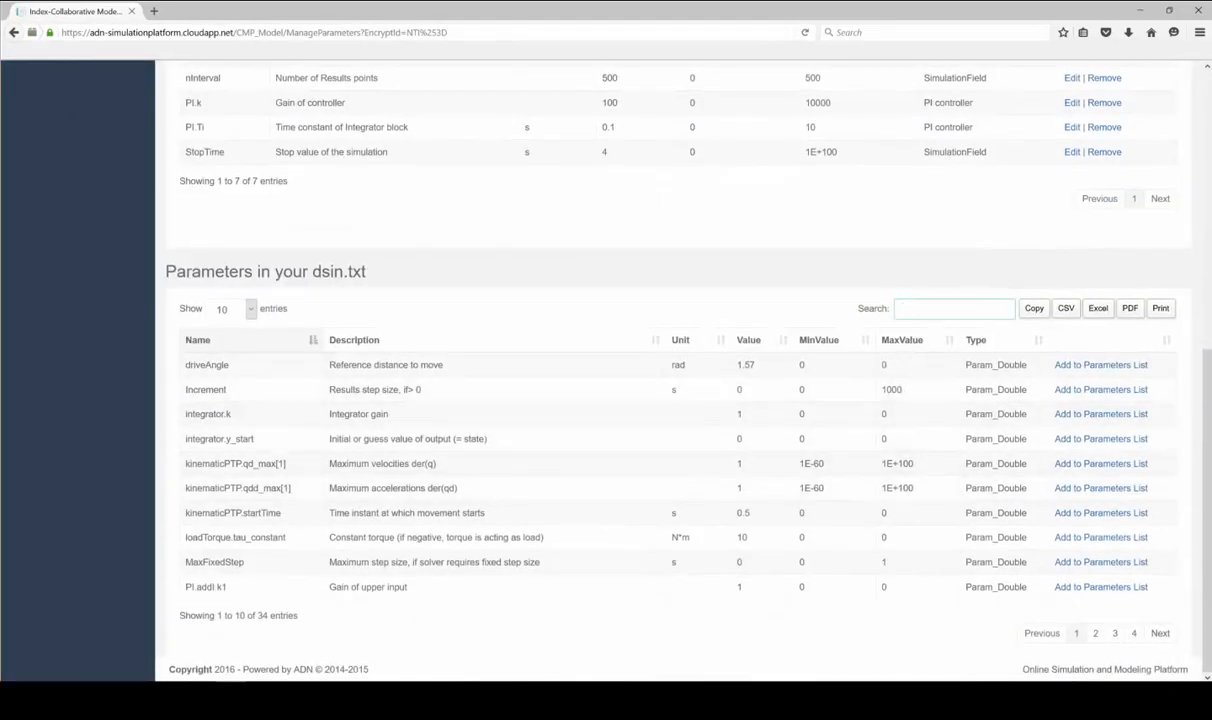
text(damp)
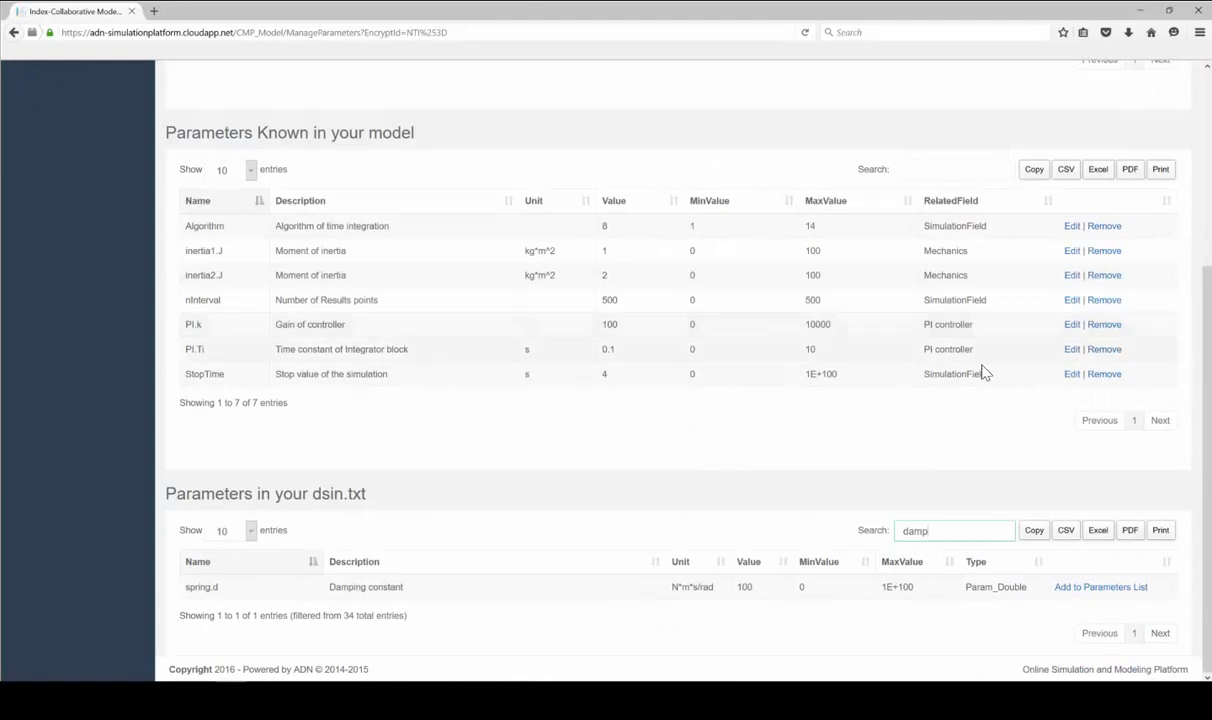
click(1090, 587)
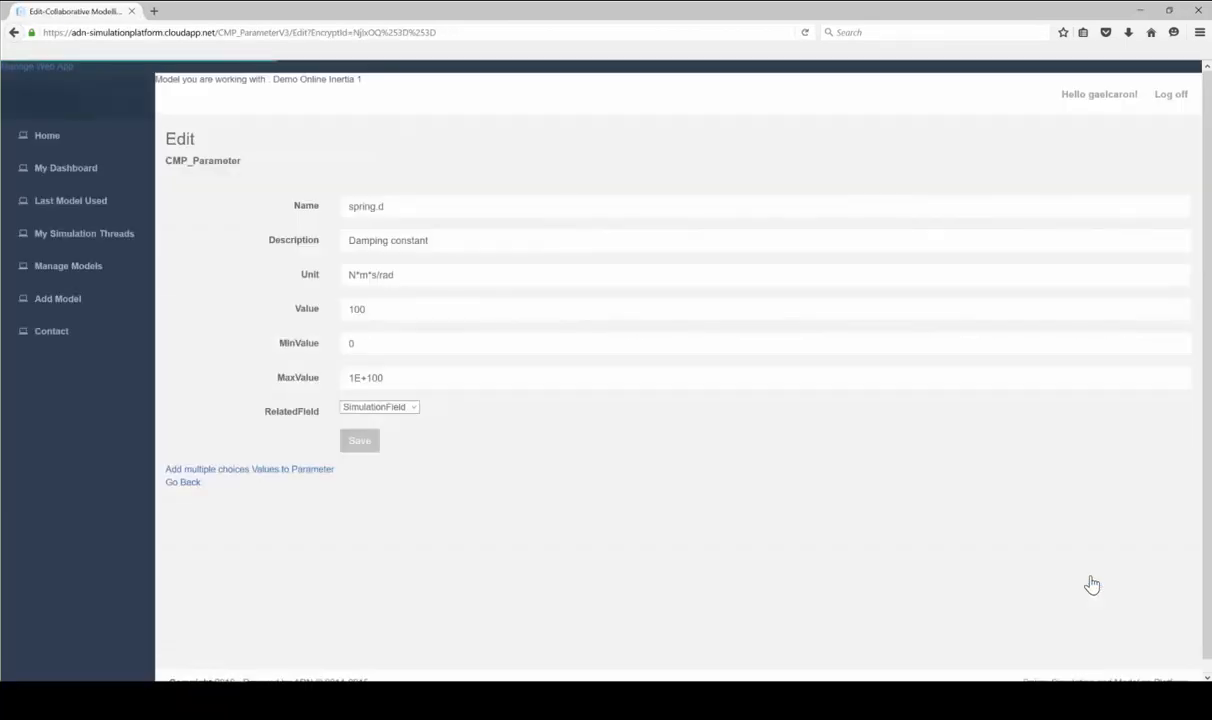
Set spring.d's MaxValue to 10000 and related field to Mechanics, then save
drag(408, 374, 337, 386)
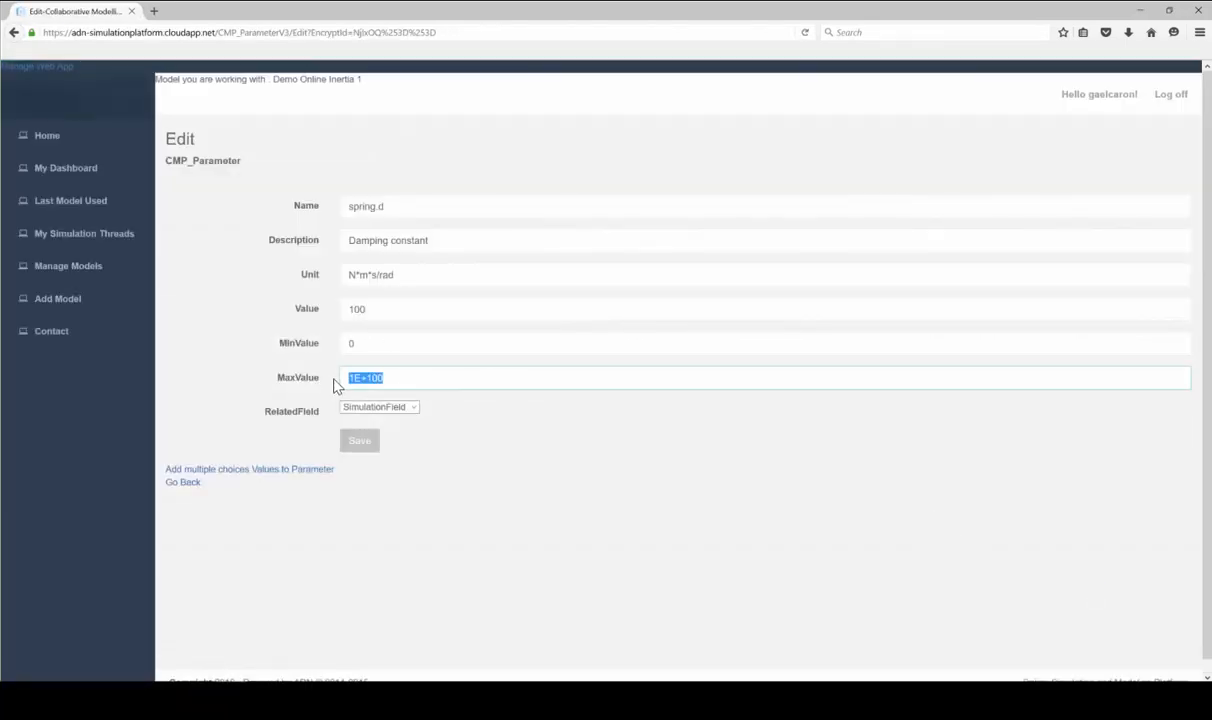
text(10000)
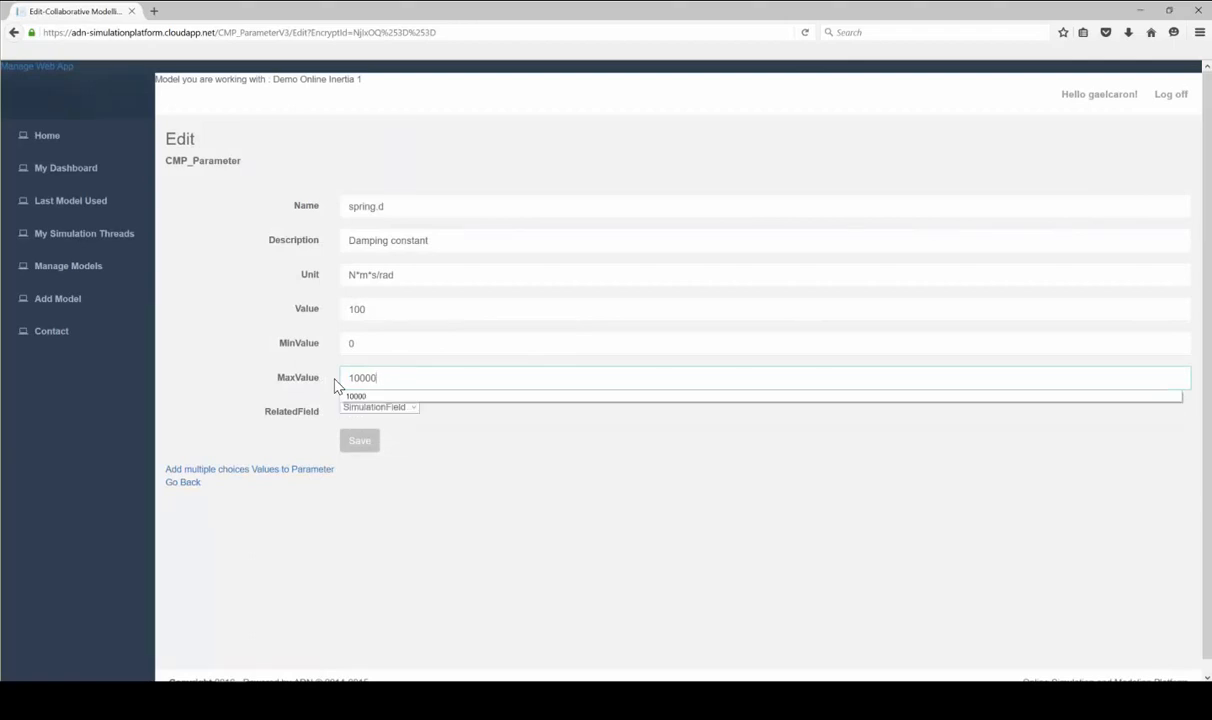
click(380, 407)
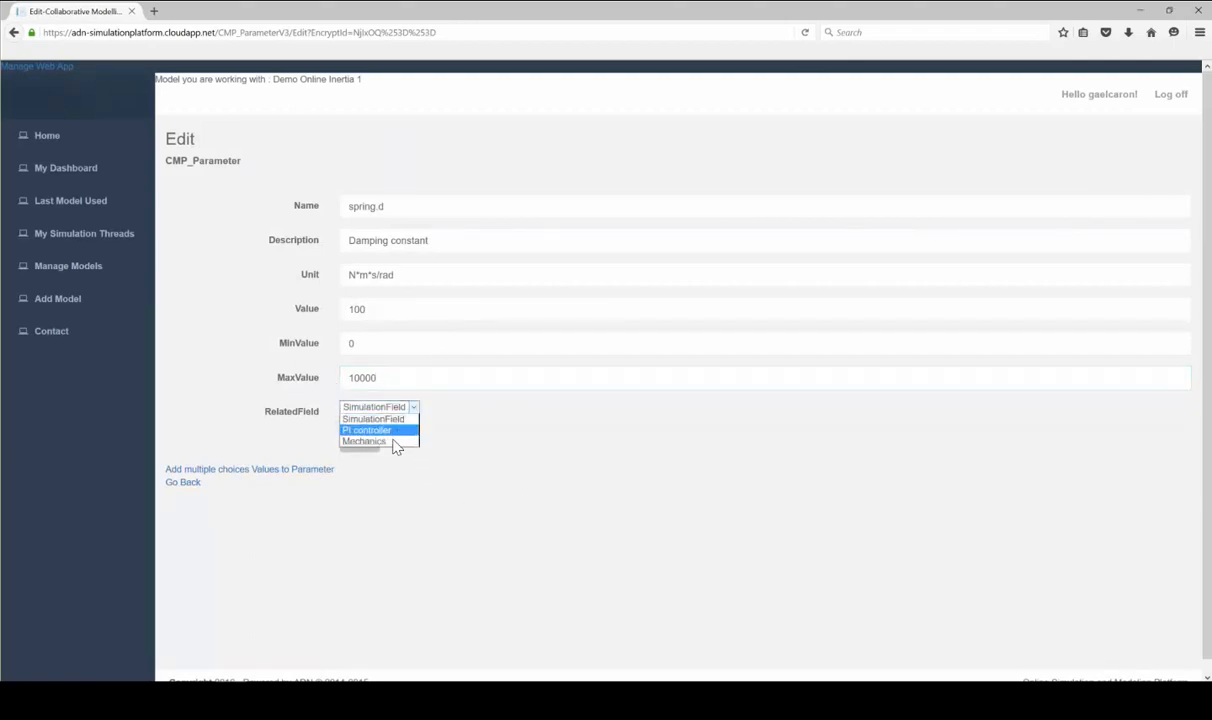
click(398, 442)
click(356, 441)
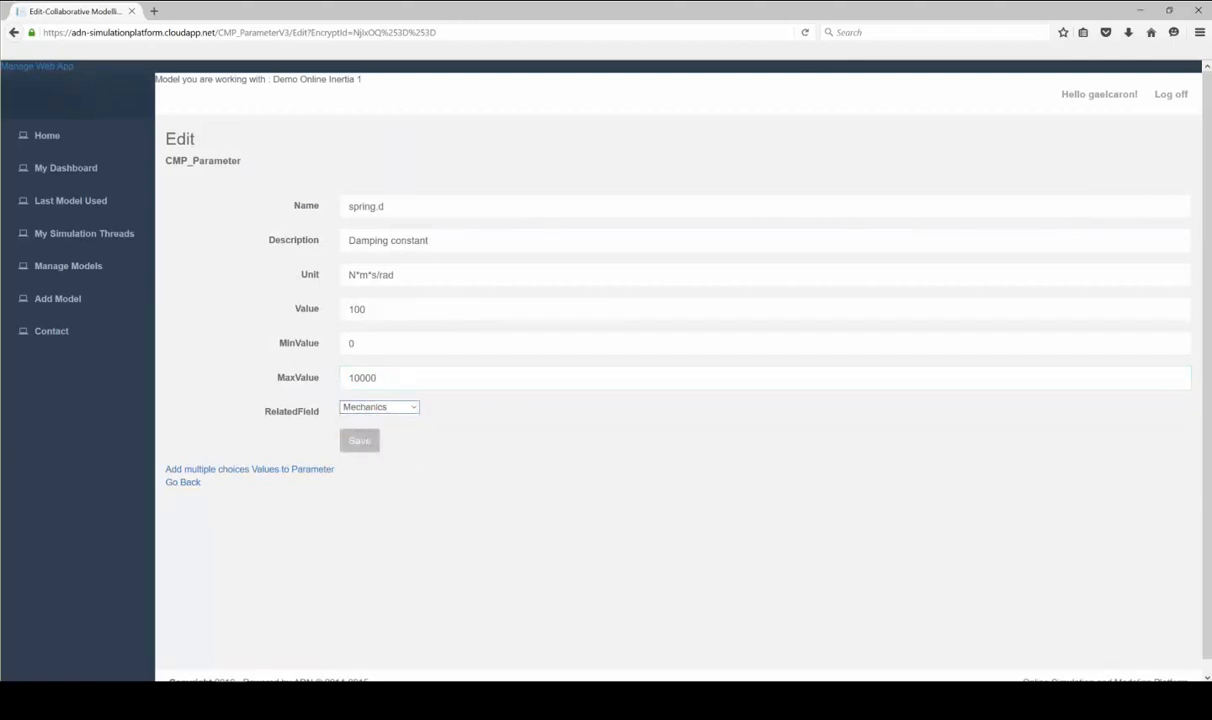
Search the dsin.txt parameters for 'spr'
scroll(920, 493, down, 5)
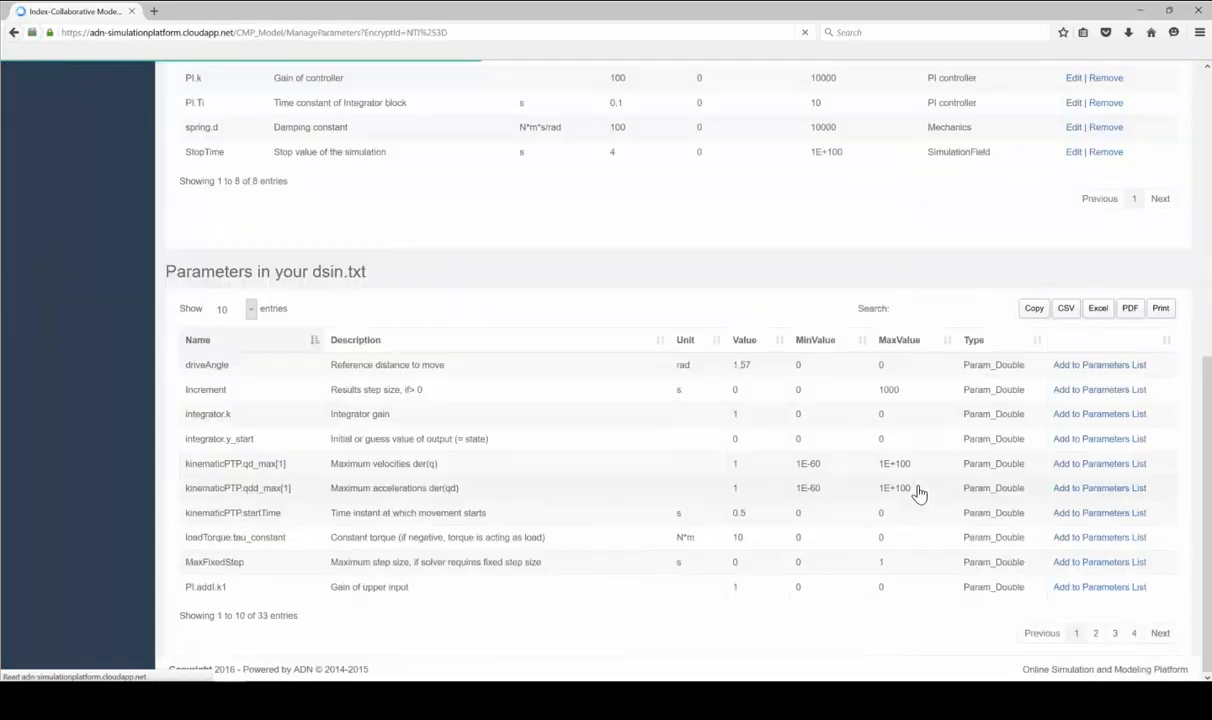
click(957, 309)
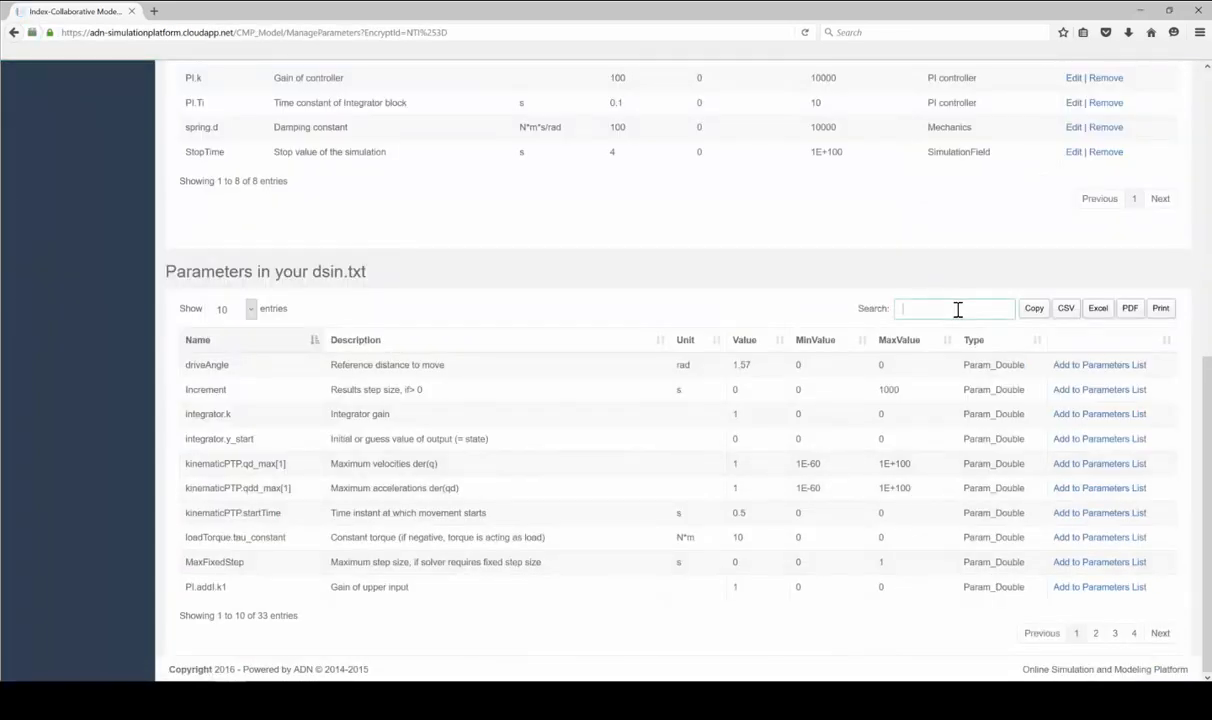
text(spr)
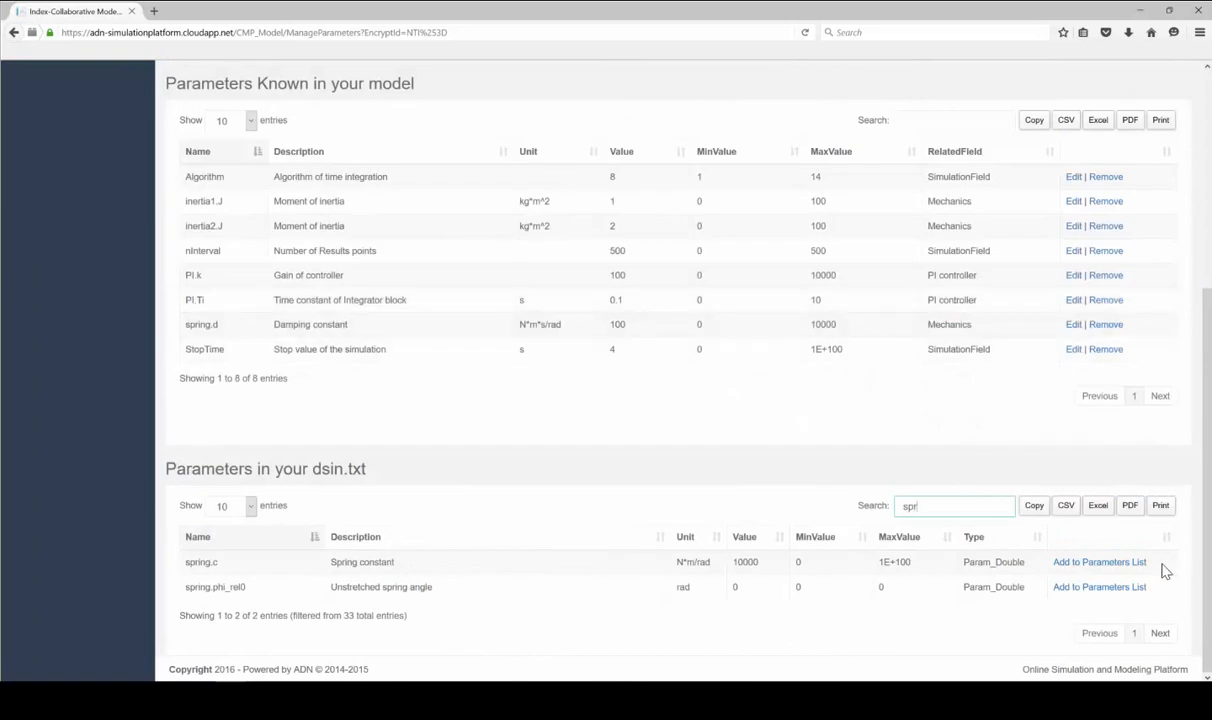
Add spring.c as a known parameter with MaxValue 1e6 under Mechanics, and save
click(1130, 566)
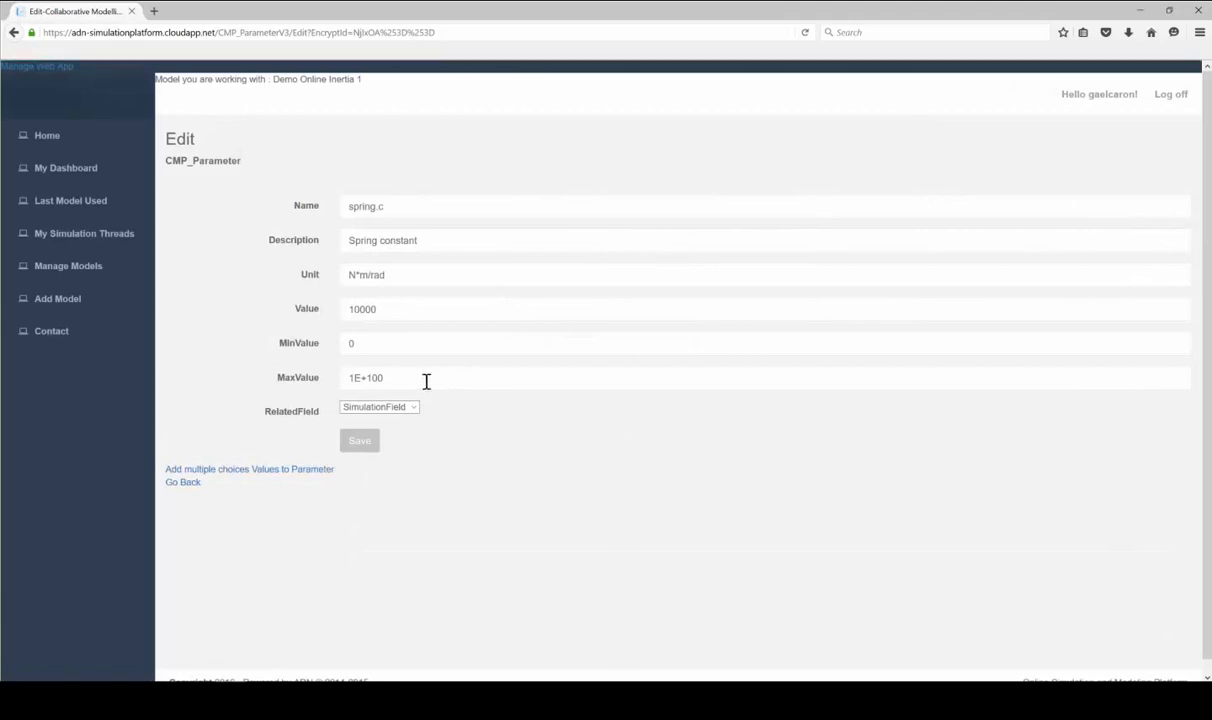
click(312, 384)
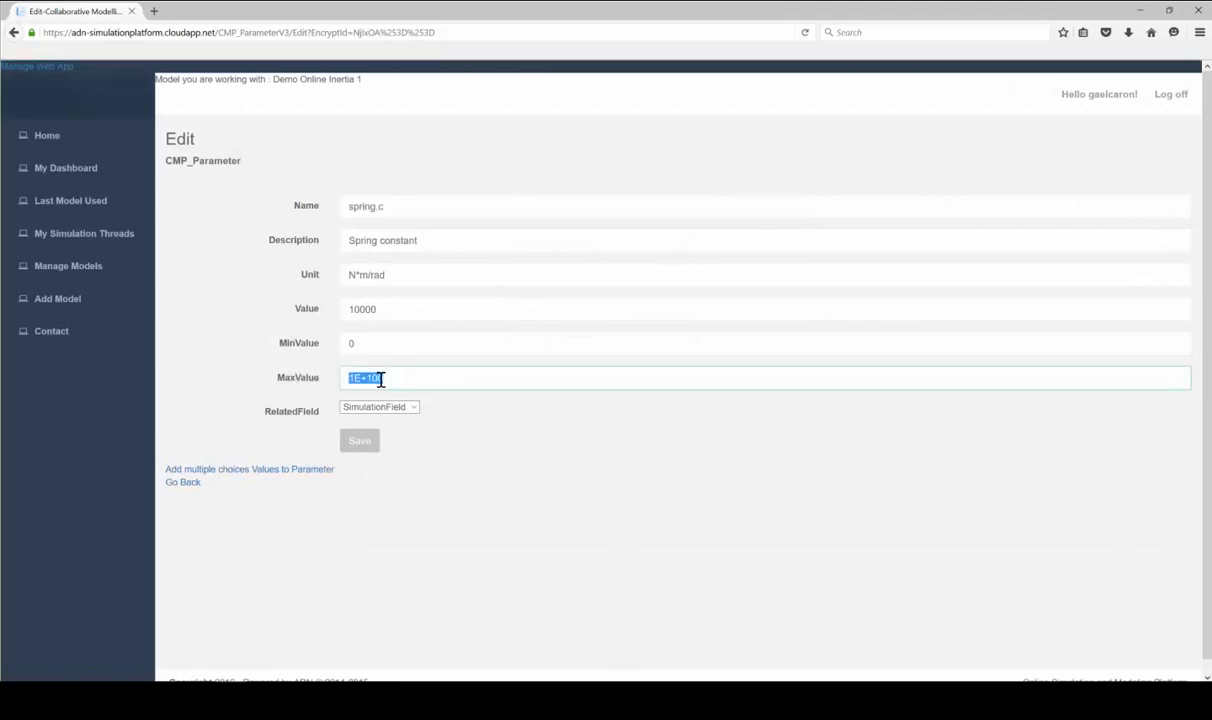
text(1e5)
key(BackSpace)
text(6)
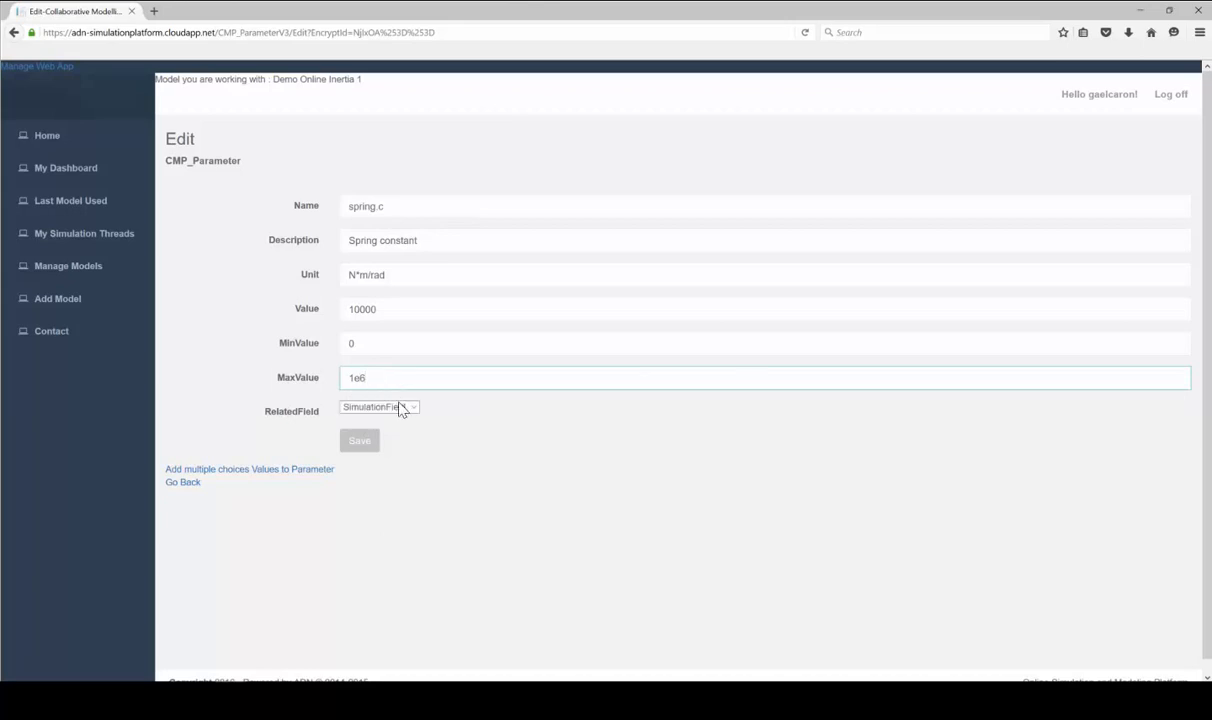
click(401, 408)
click(390, 430)
click(359, 447)
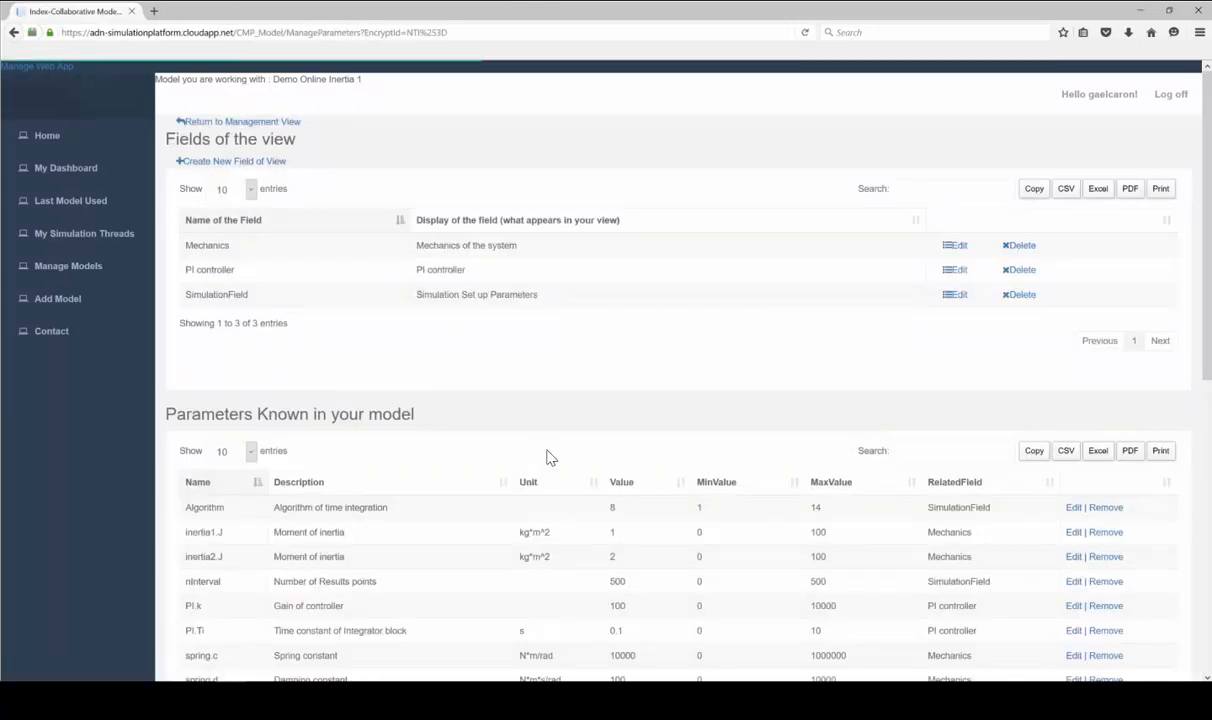
Sort the known parameters by RelatedField, then return to My Dashboard
scroll(700, 378, down, 3)
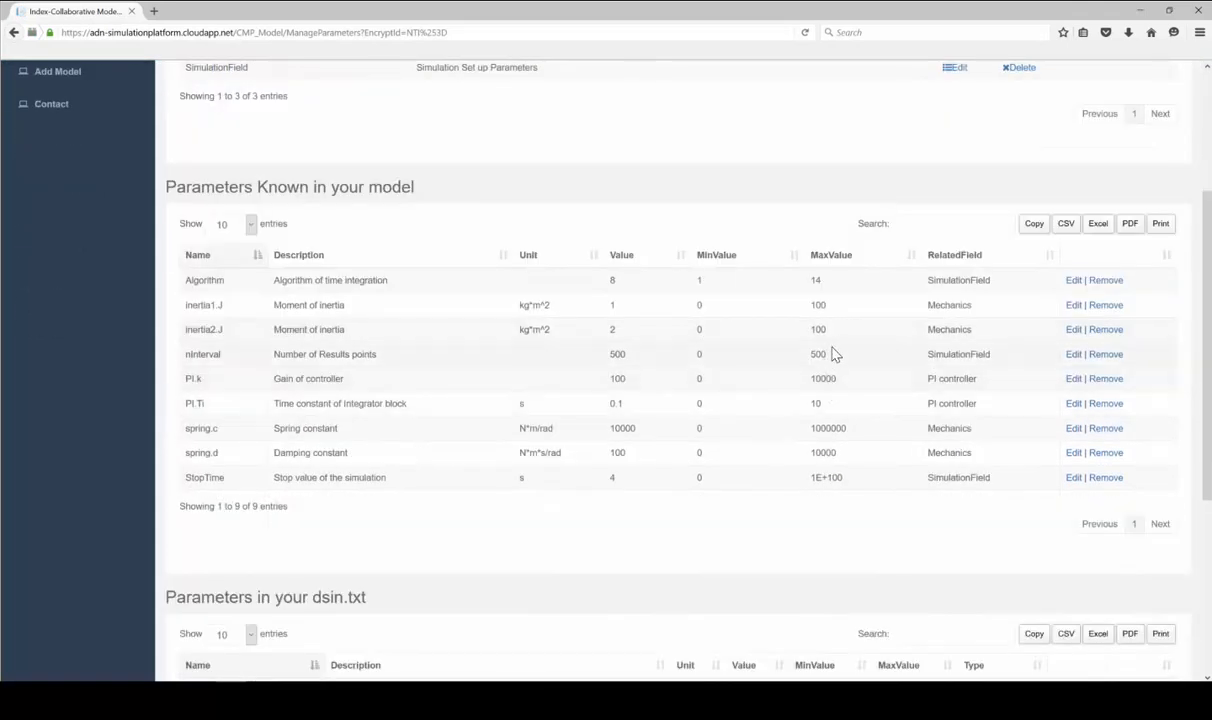
click(950, 255)
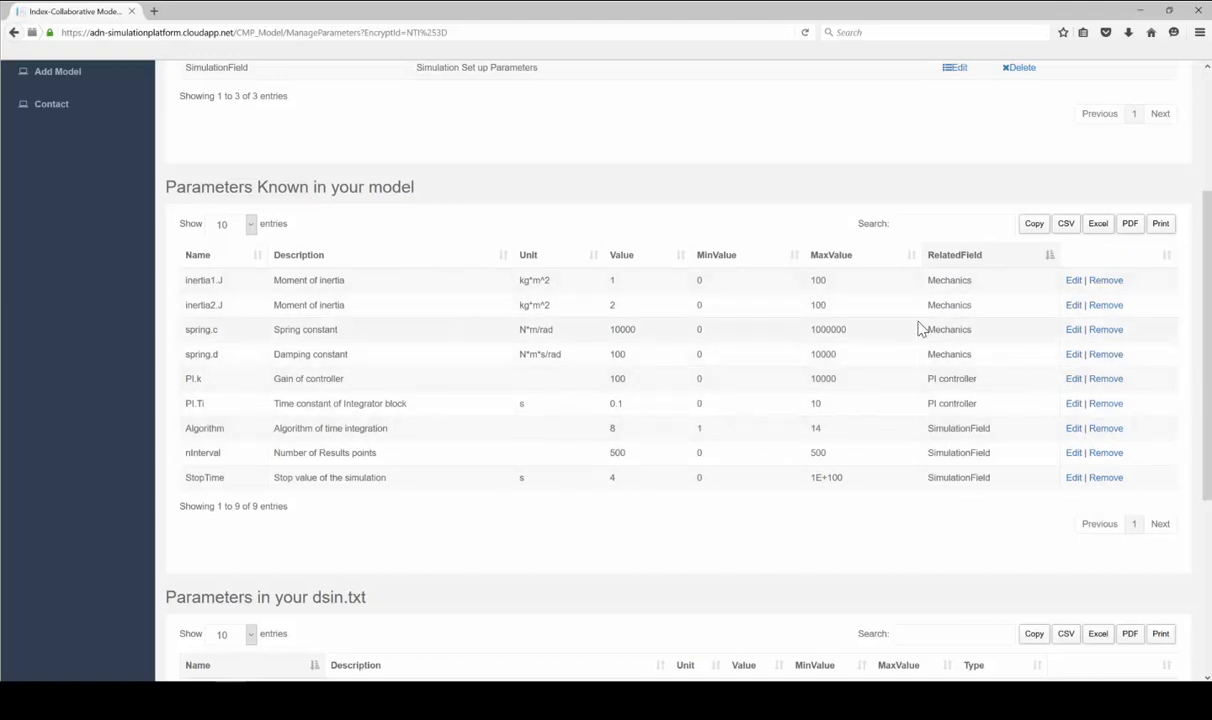
scroll(895, 335, up, 3)
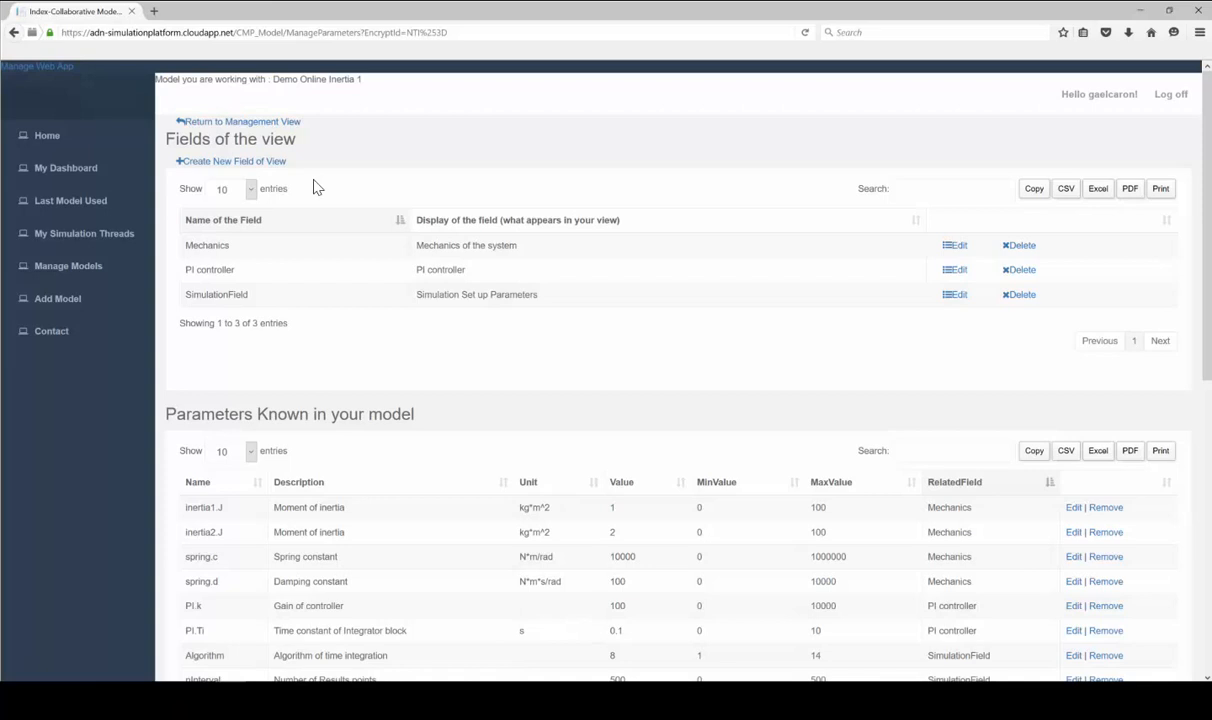
click(96, 172)
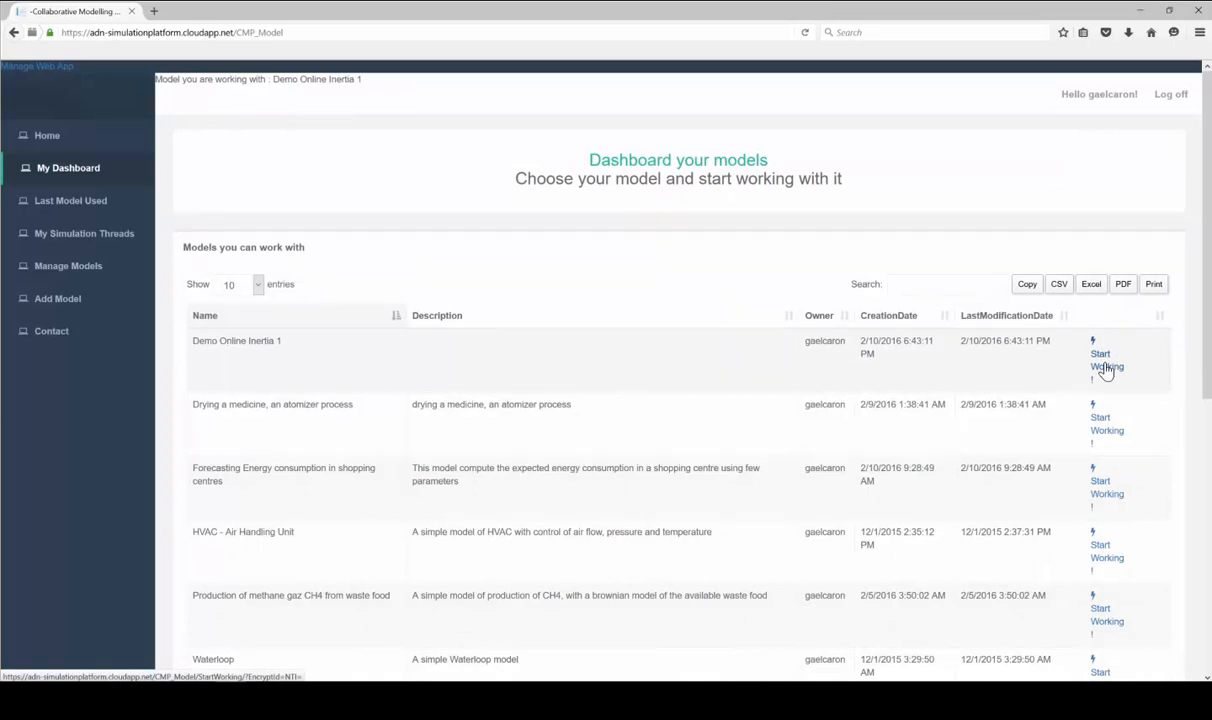
Create a new instance of Demo Online Inertia 1 named 'Inertia Test 1'
click(1100, 362)
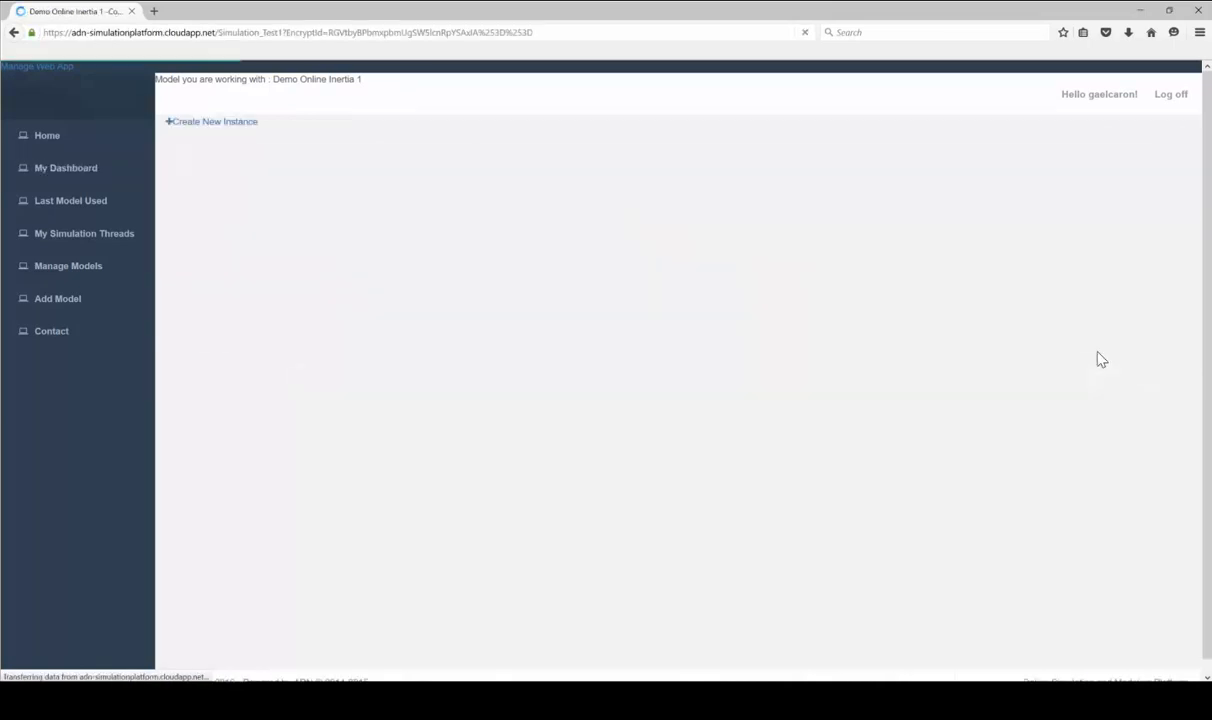
click(200, 122)
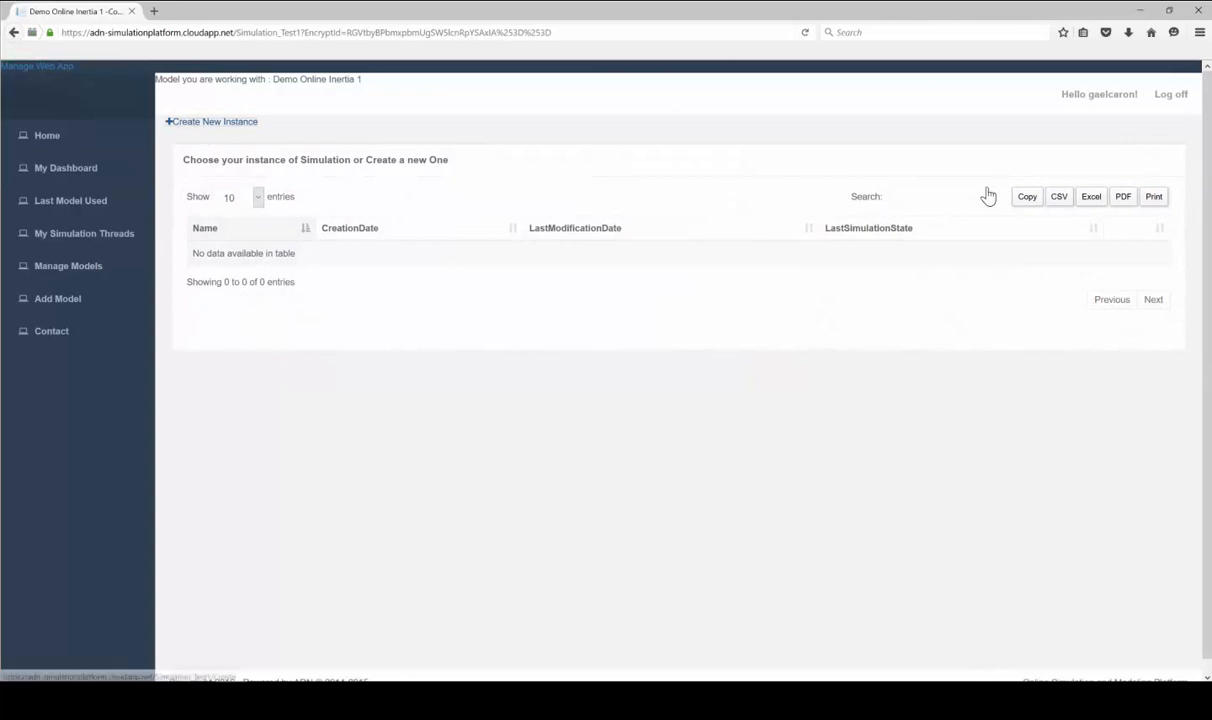
click(298, 303)
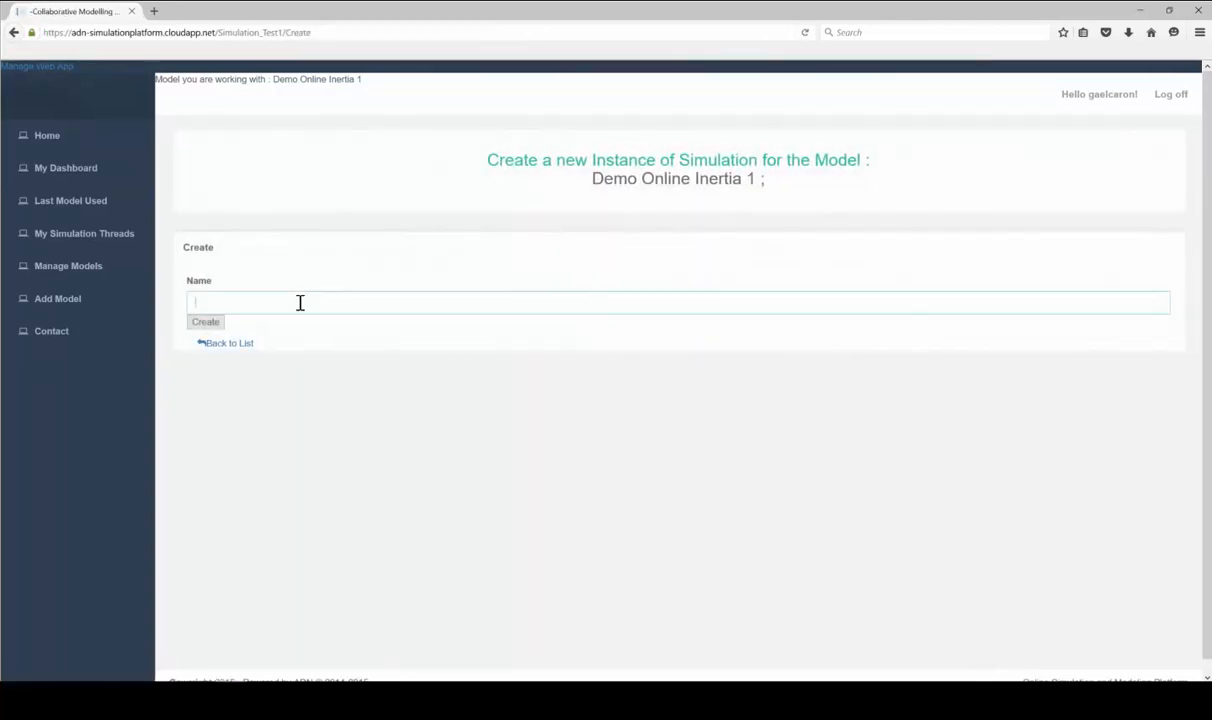
text(Inertia T)
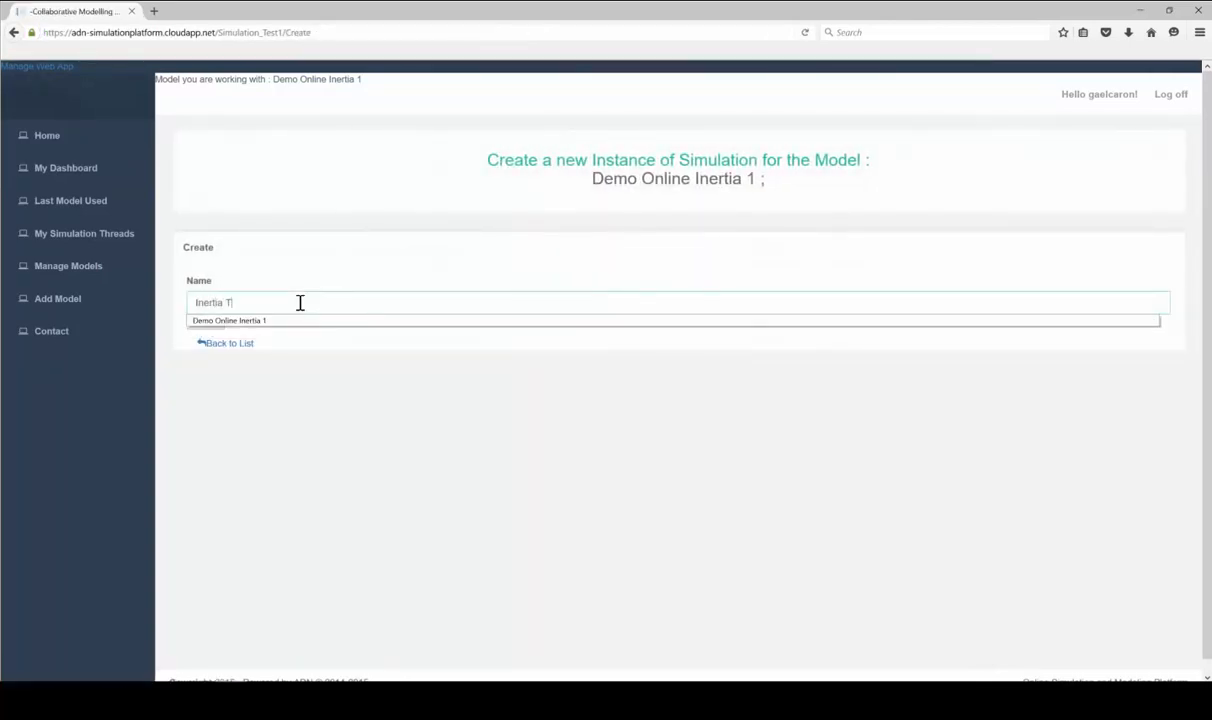
text(est 1)
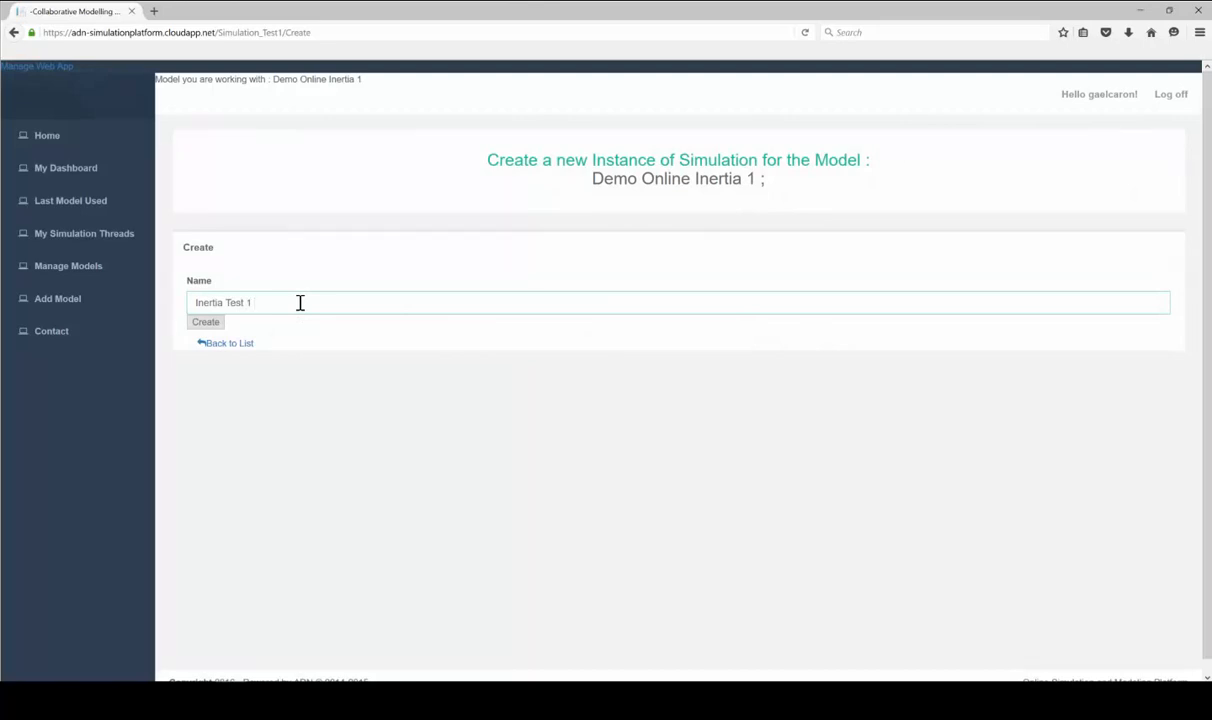
key(Return)
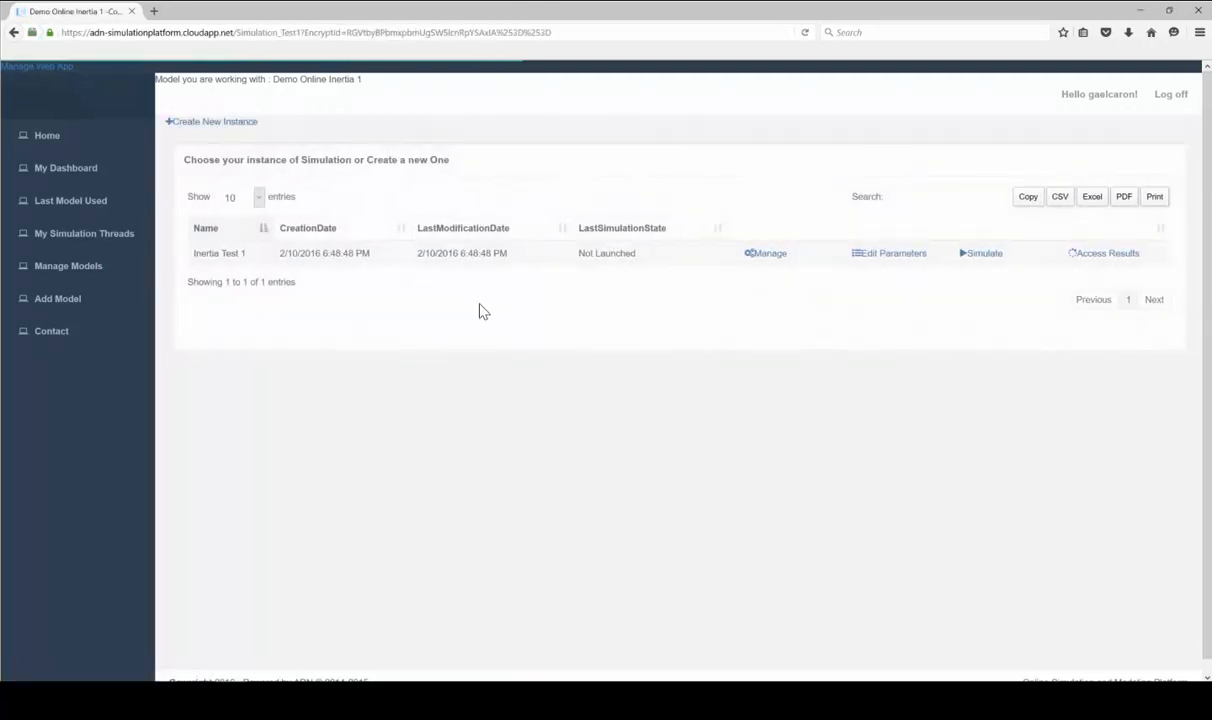
Open Inertia Test 1's parameter editor and review the simulation, PI controller and mechanics sections
click(878, 258)
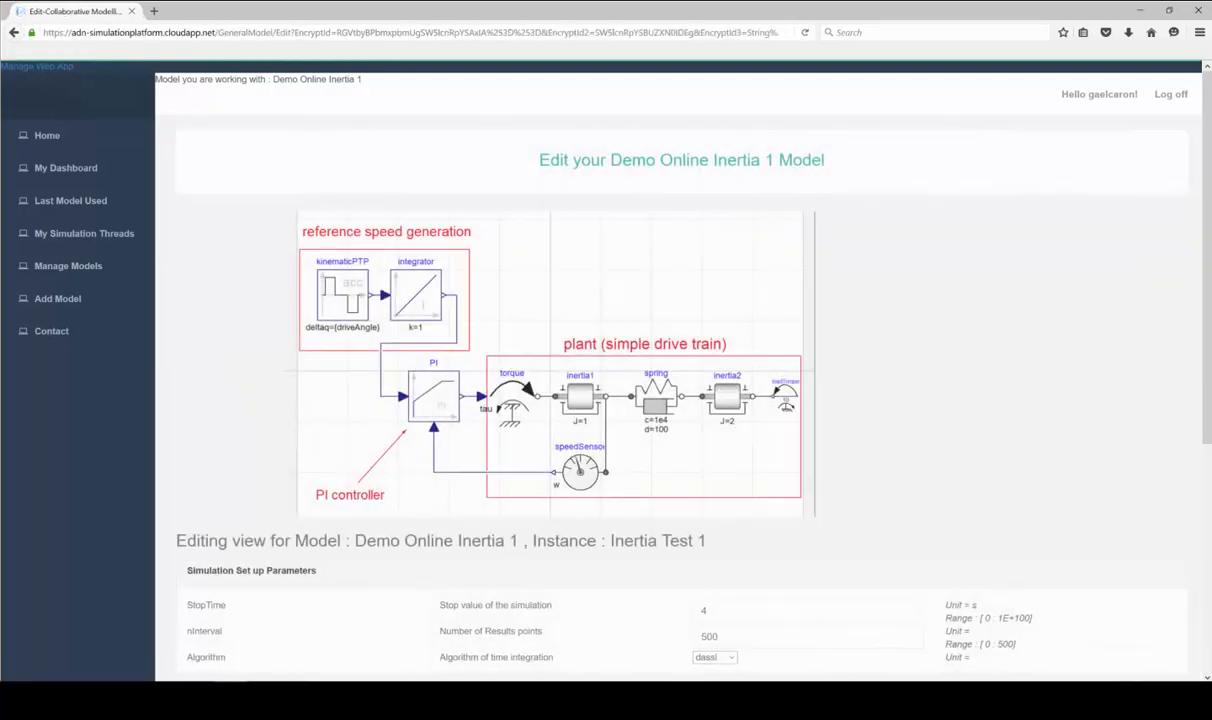
scroll(600, 203, down, 3)
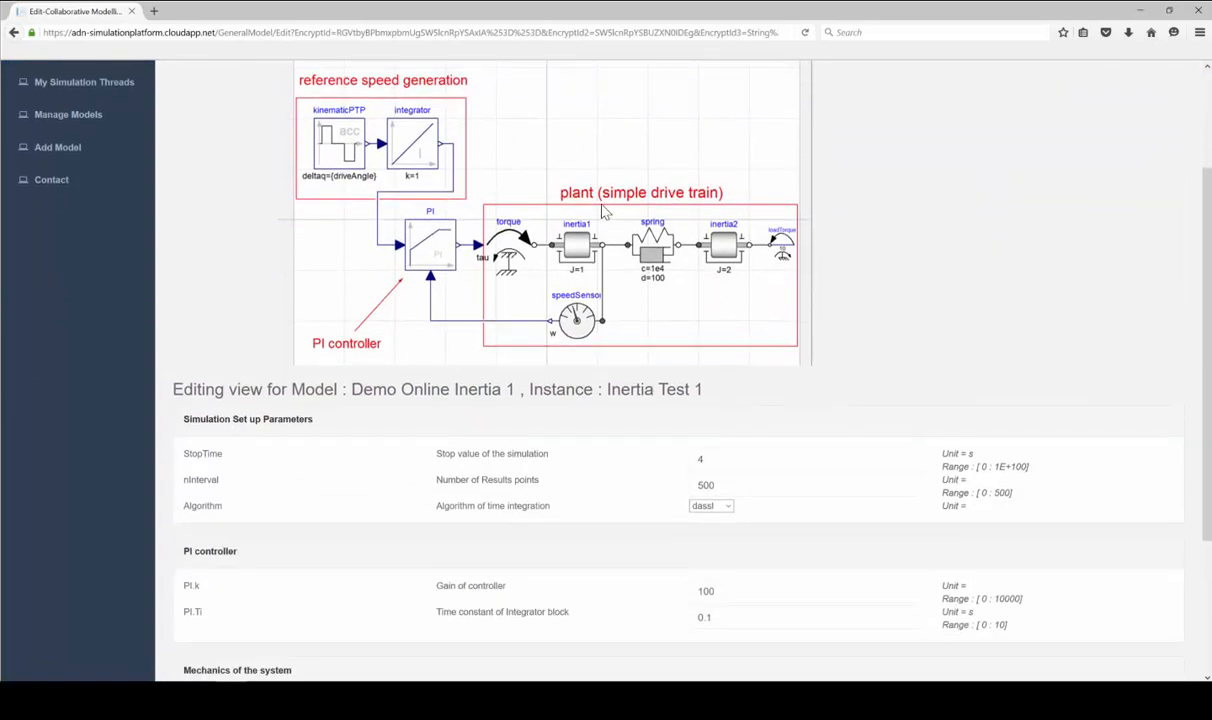
scroll(551, 298, up, 3)
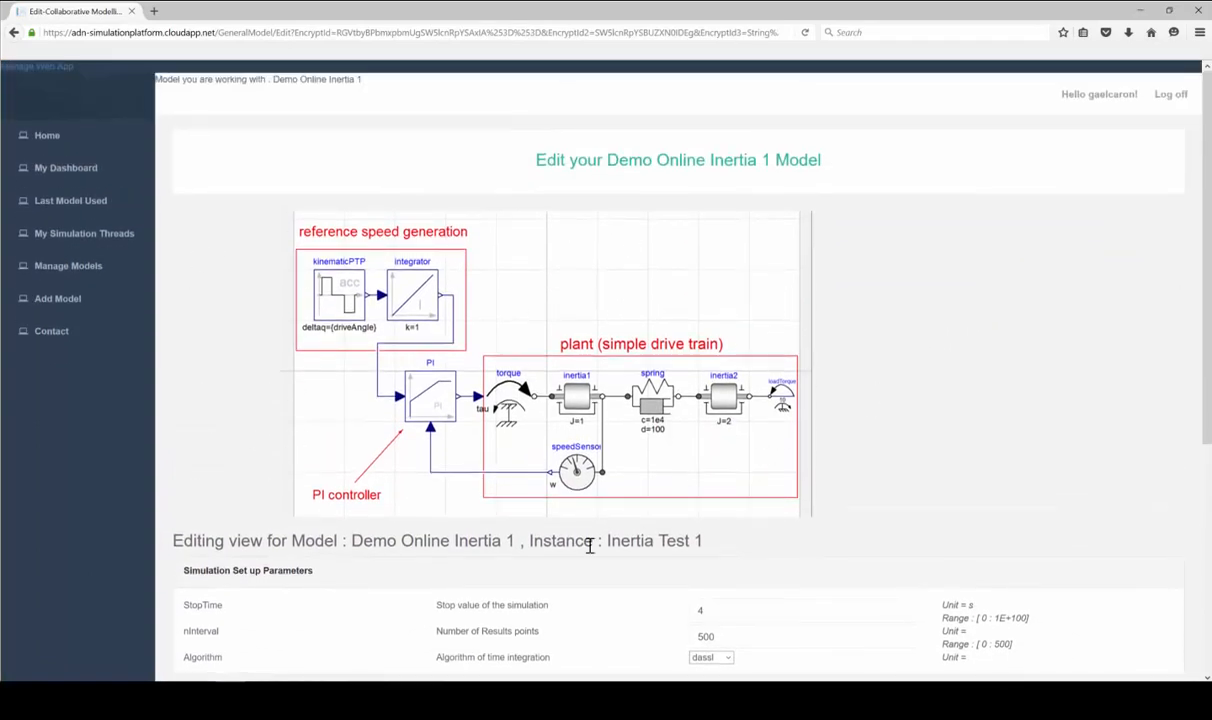
scroll(880, 414, down, 3)
scroll(884, 325, down, 3)
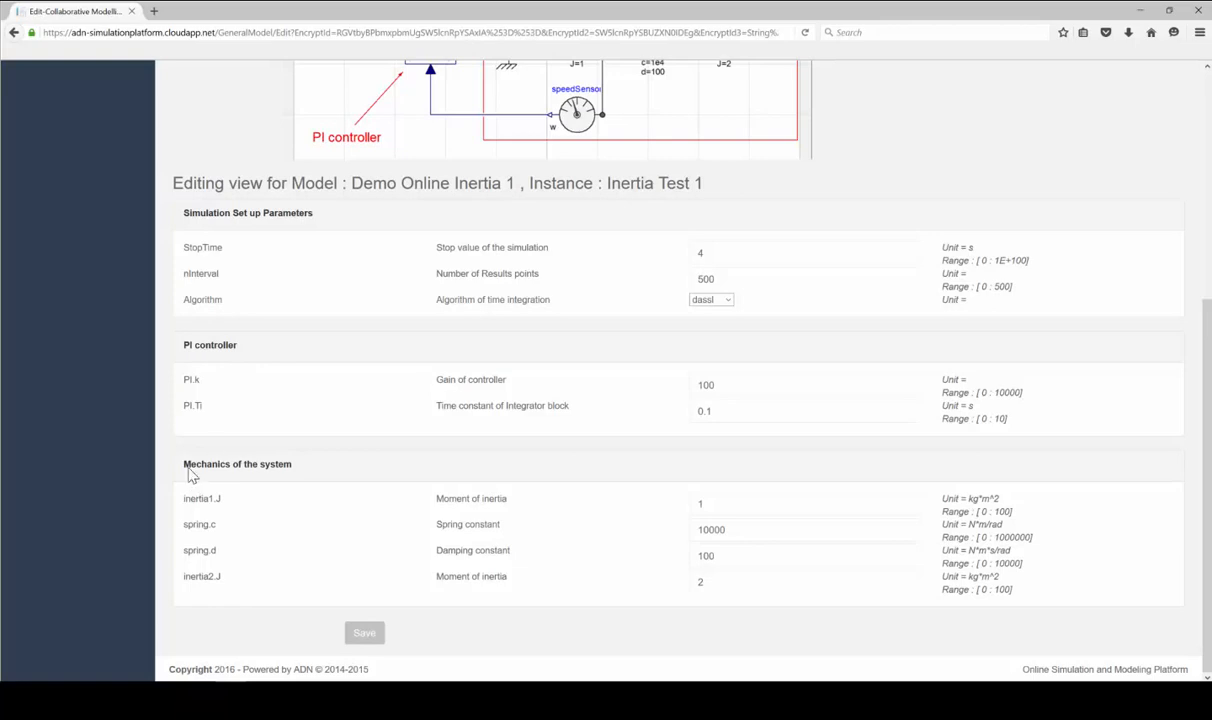
drag(190, 474, 289, 471)
click(289, 471)
Enter 11 for PI.Ti, check its allowed 0–10 range, and attempt to save
drag(953, 420, 942, 419)
double_click(737, 401)
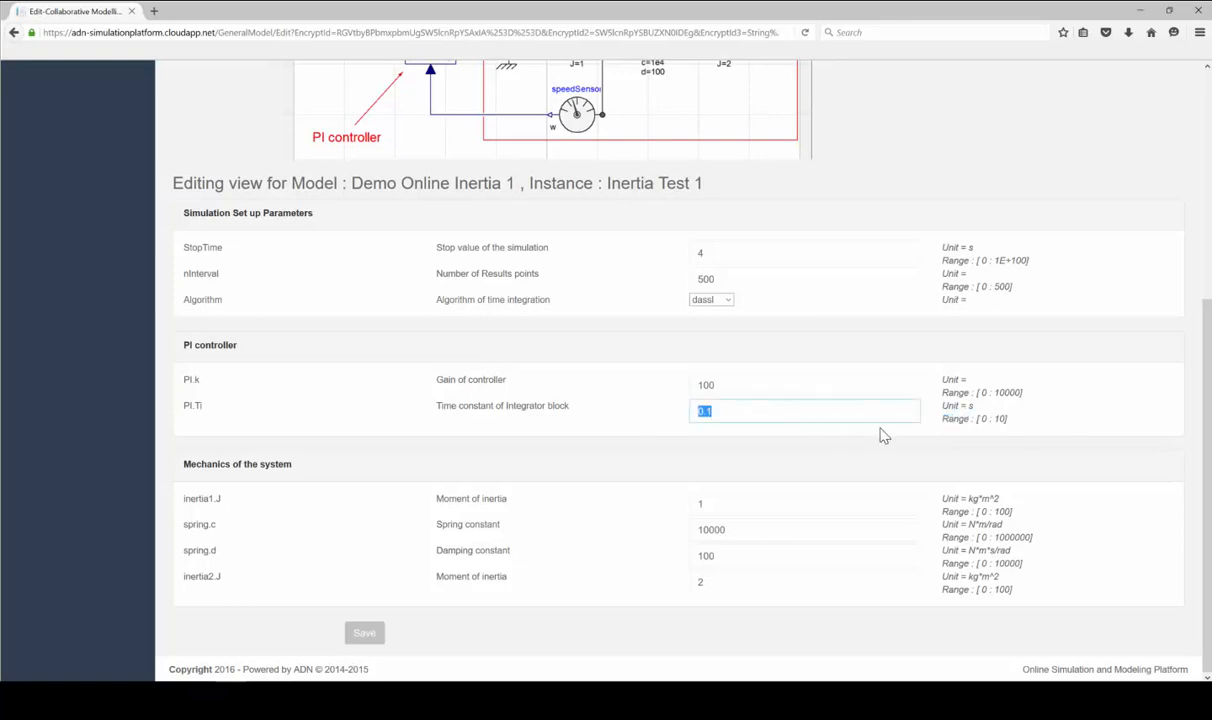
text(11)
drag(1010, 421, 976, 421)
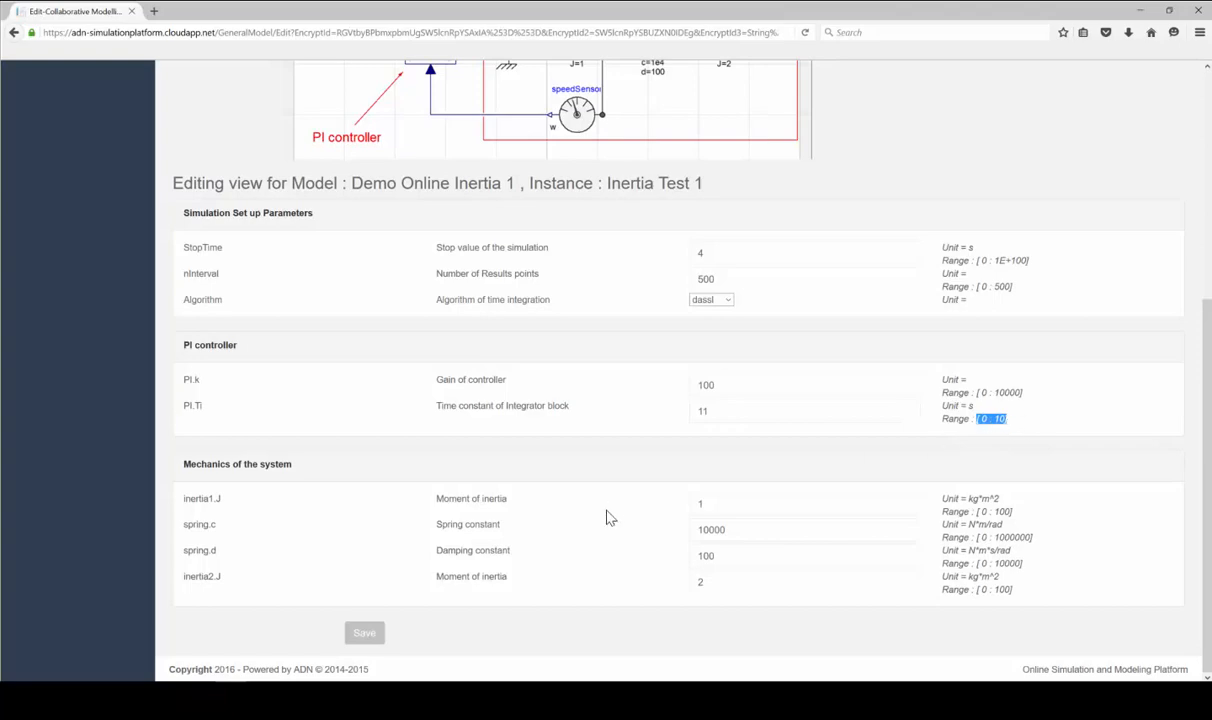
click(364, 632)
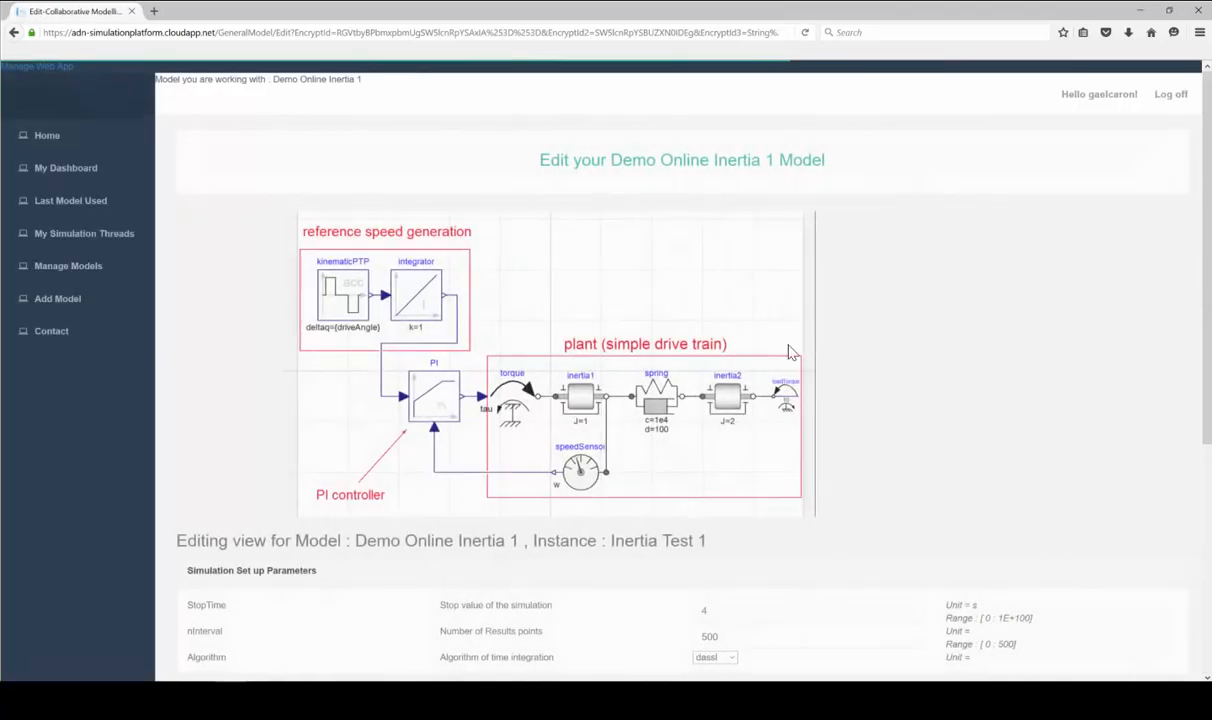
Change PI.Ti to 0.1 and save the instance parameters
scroll(788, 352, down, 5)
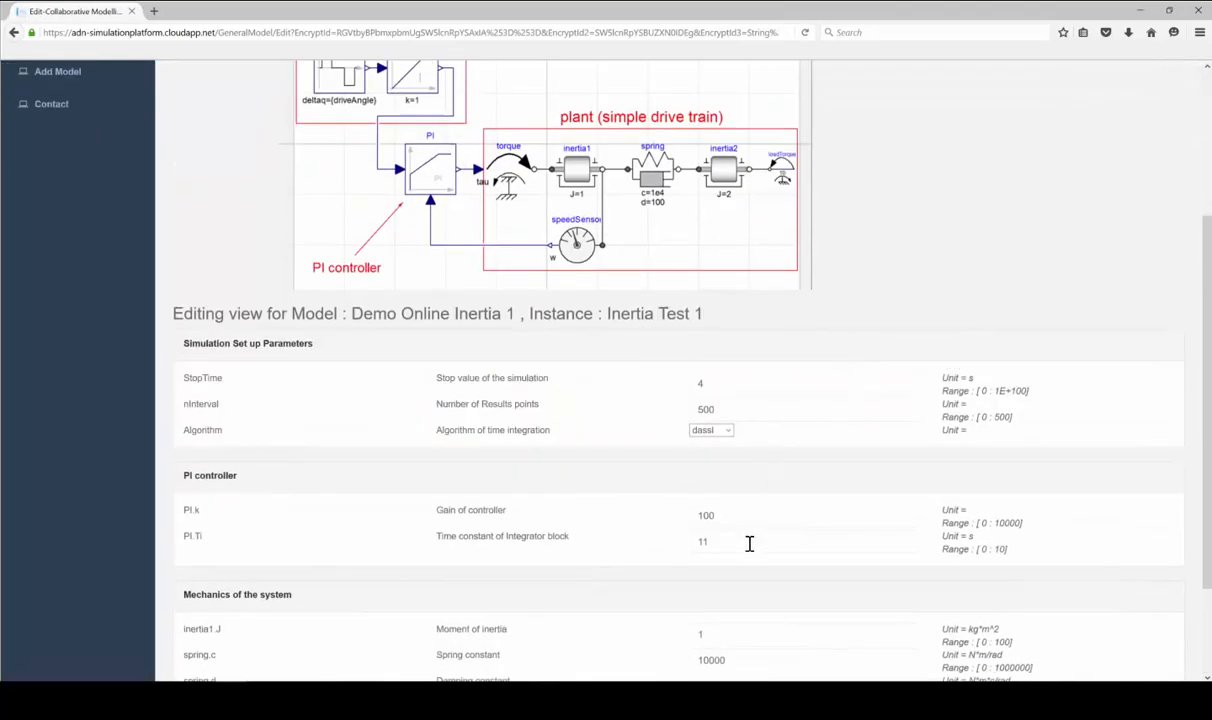
scroll(784, 427, down, 2)
click(762, 471)
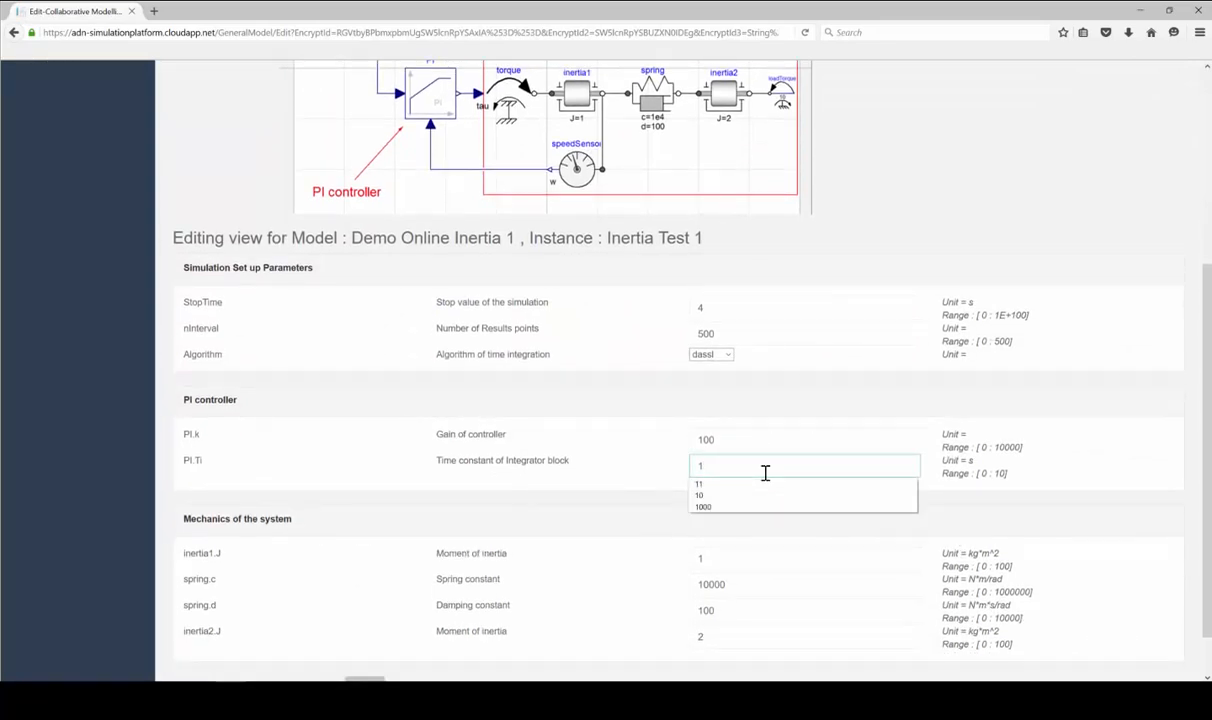
key(BackSpace)
text(0.1)
scroll(811, 352, down, 2)
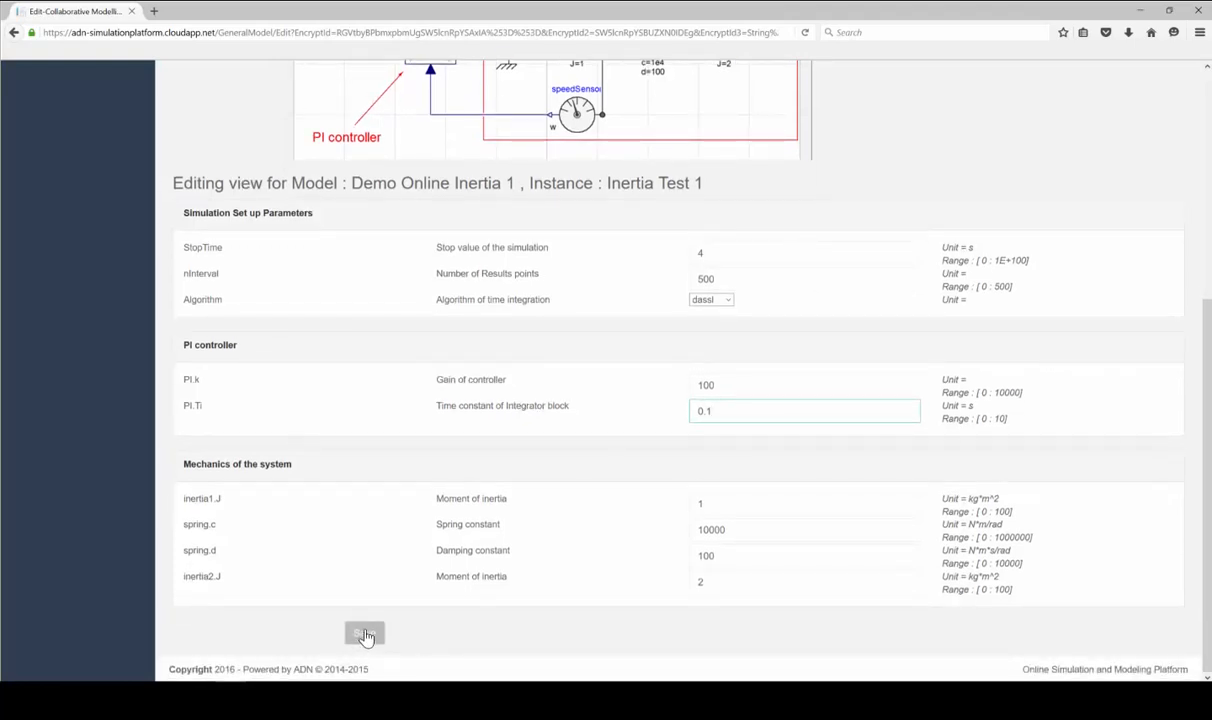
click(365, 635)
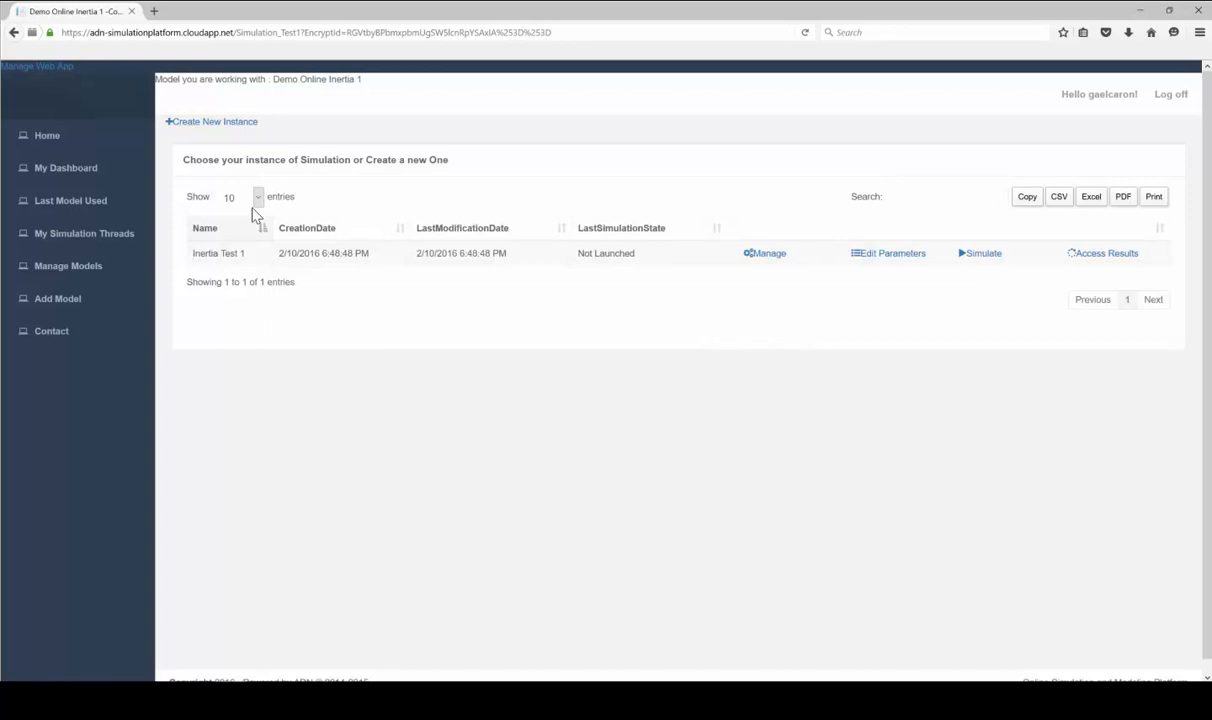
Open Manage Variables for Demo Online Inertia 1 from Manage Models
click(60, 268)
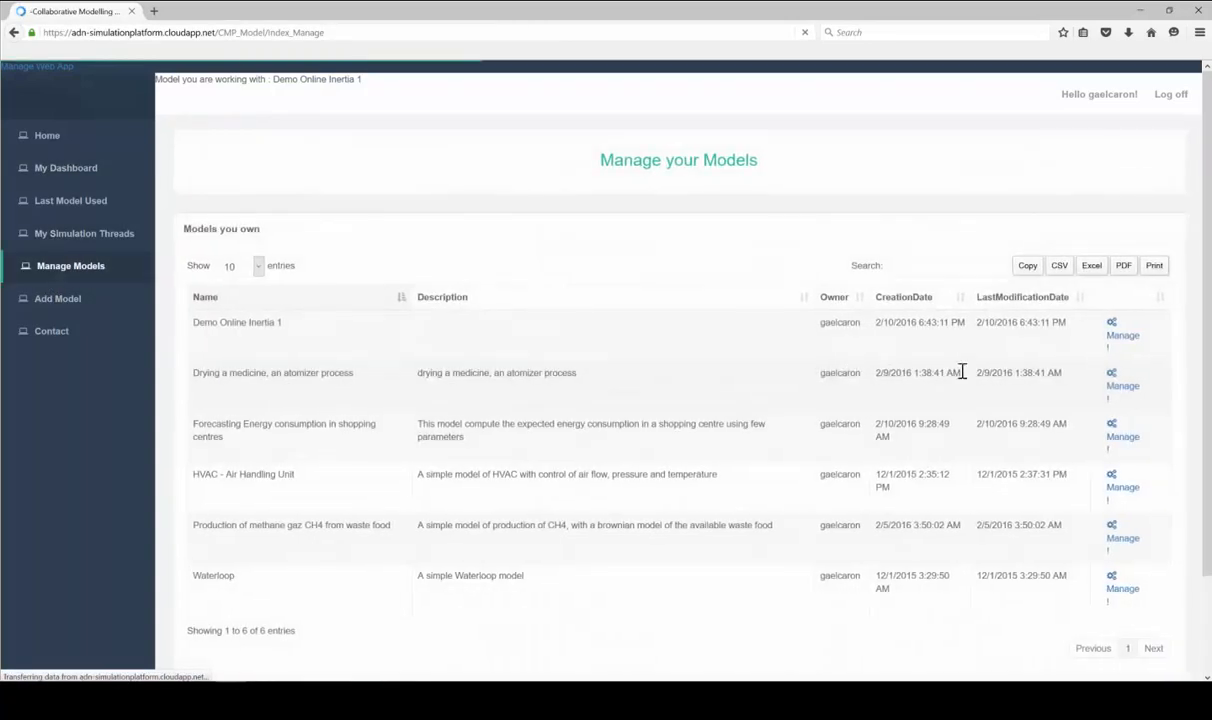
click(1120, 335)
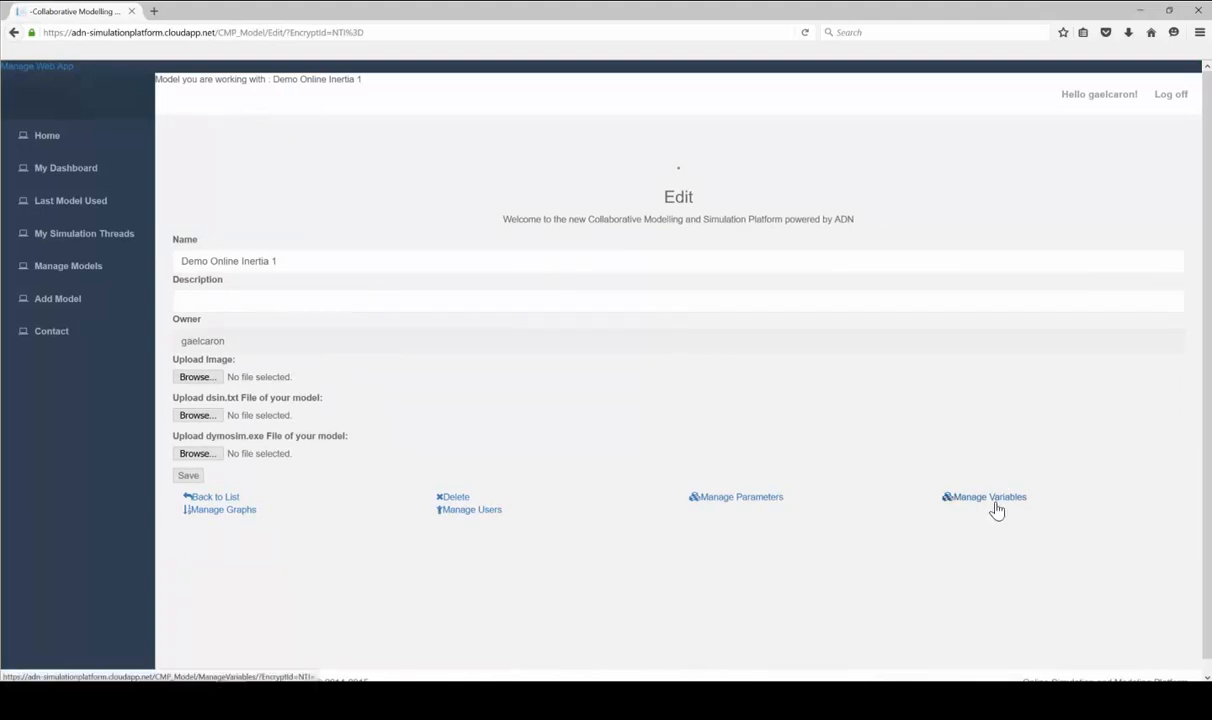
click(993, 503)
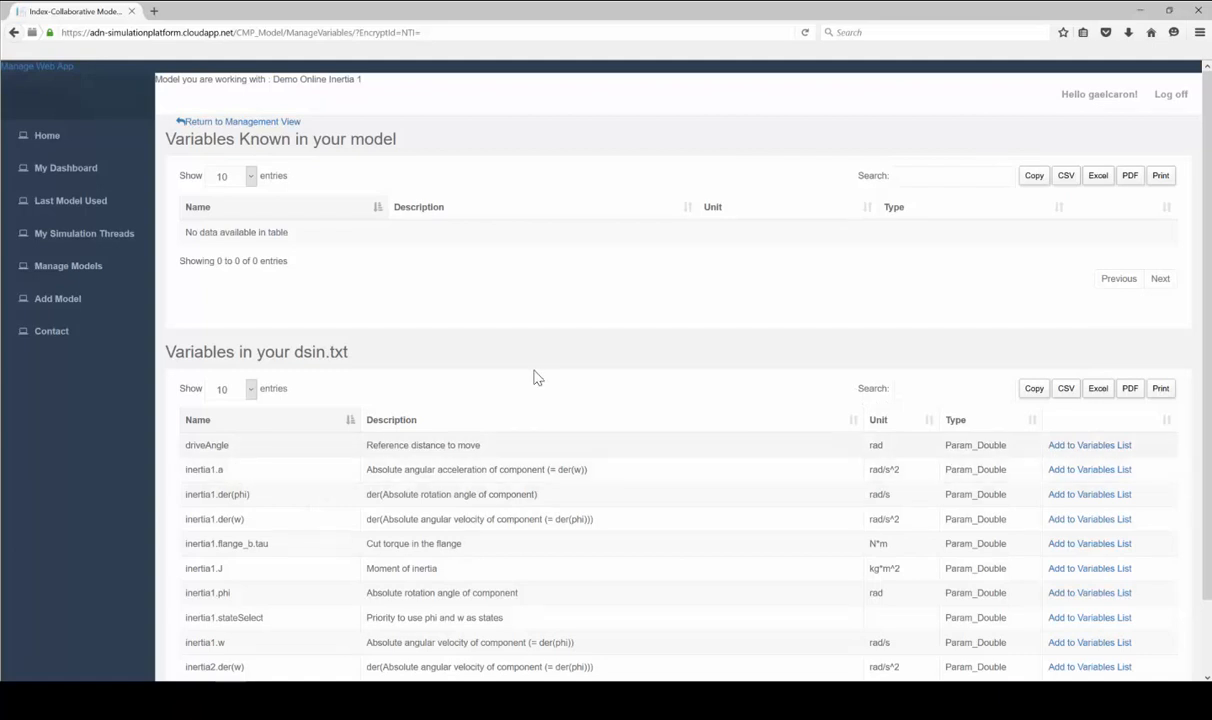
scroll(538, 376, down, 2)
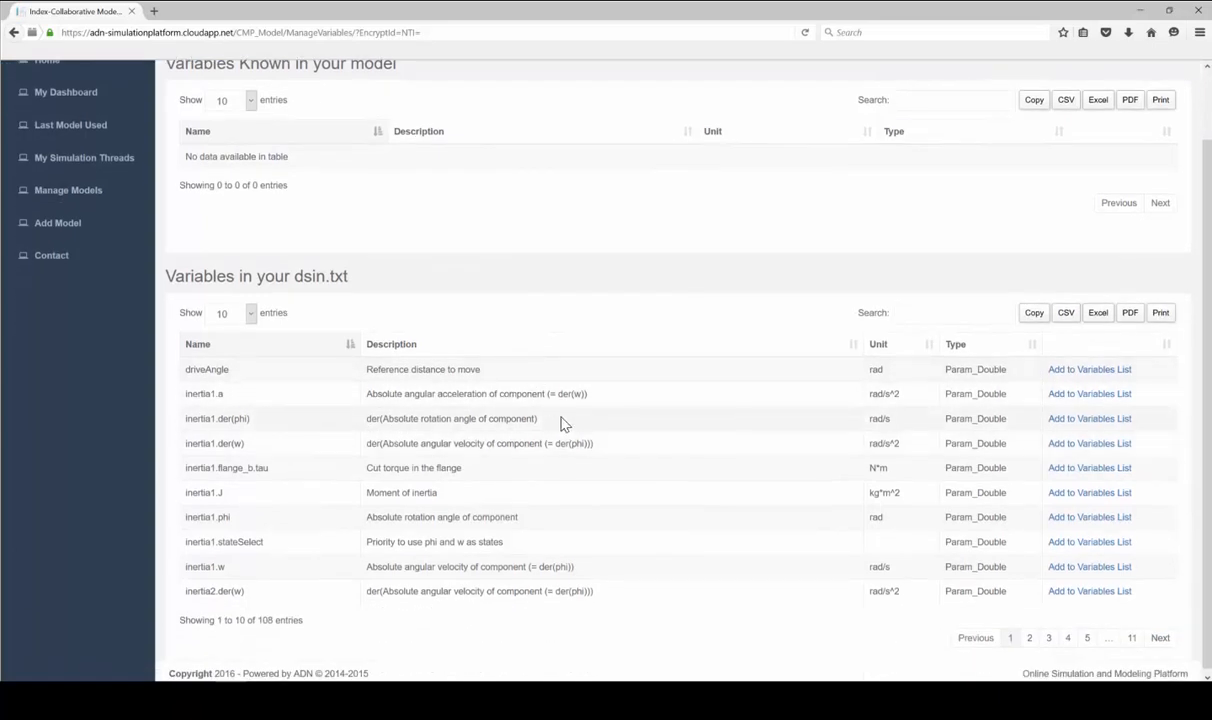
Add inertia1.der(phi) to the model's variables list and save it
click(1076, 425)
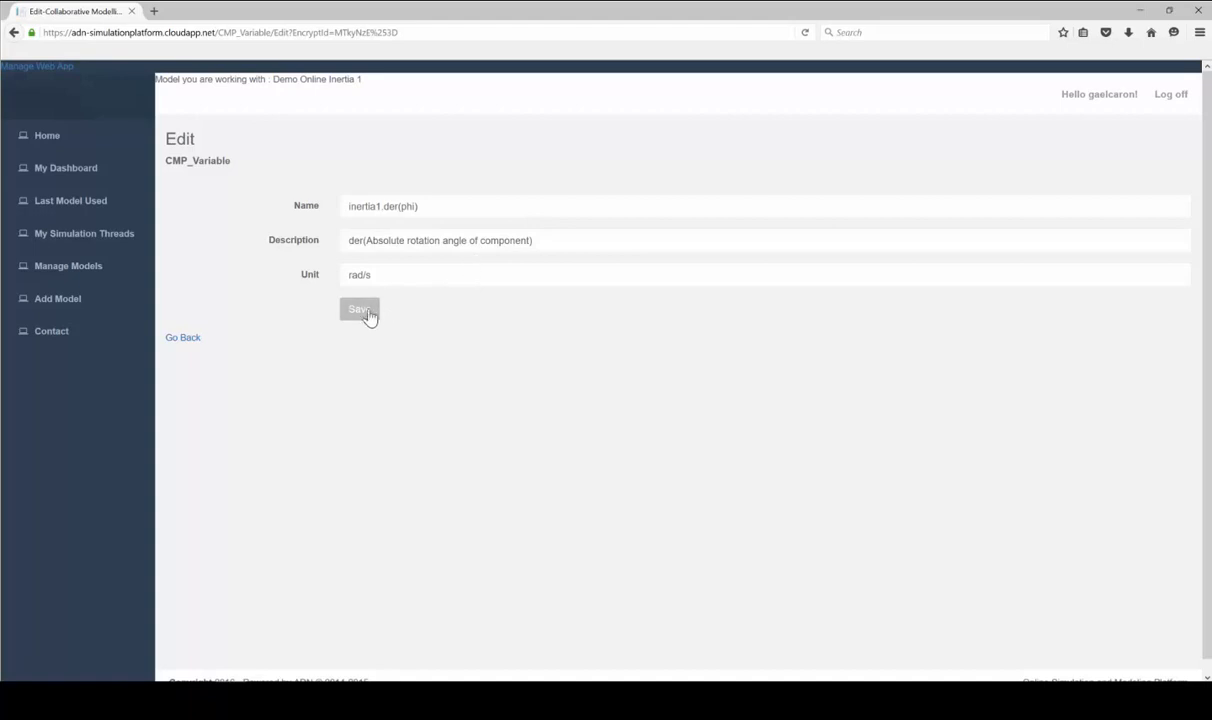
click(368, 304)
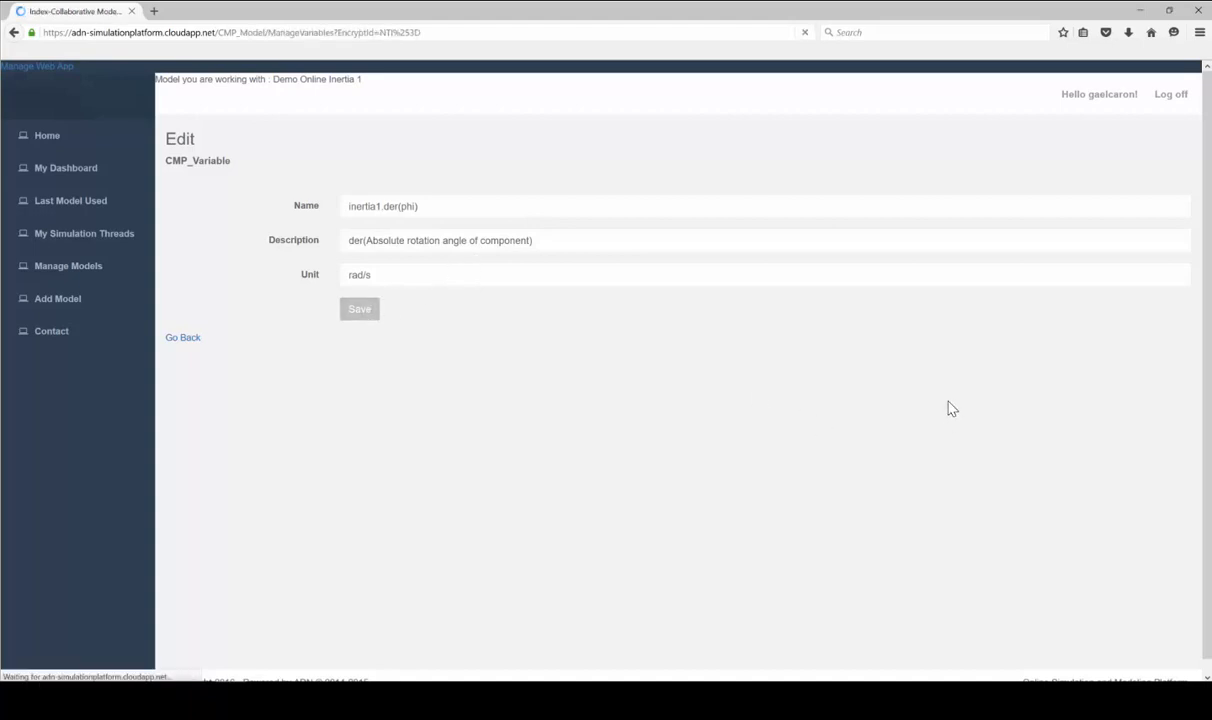
scroll(951, 409, down, 2)
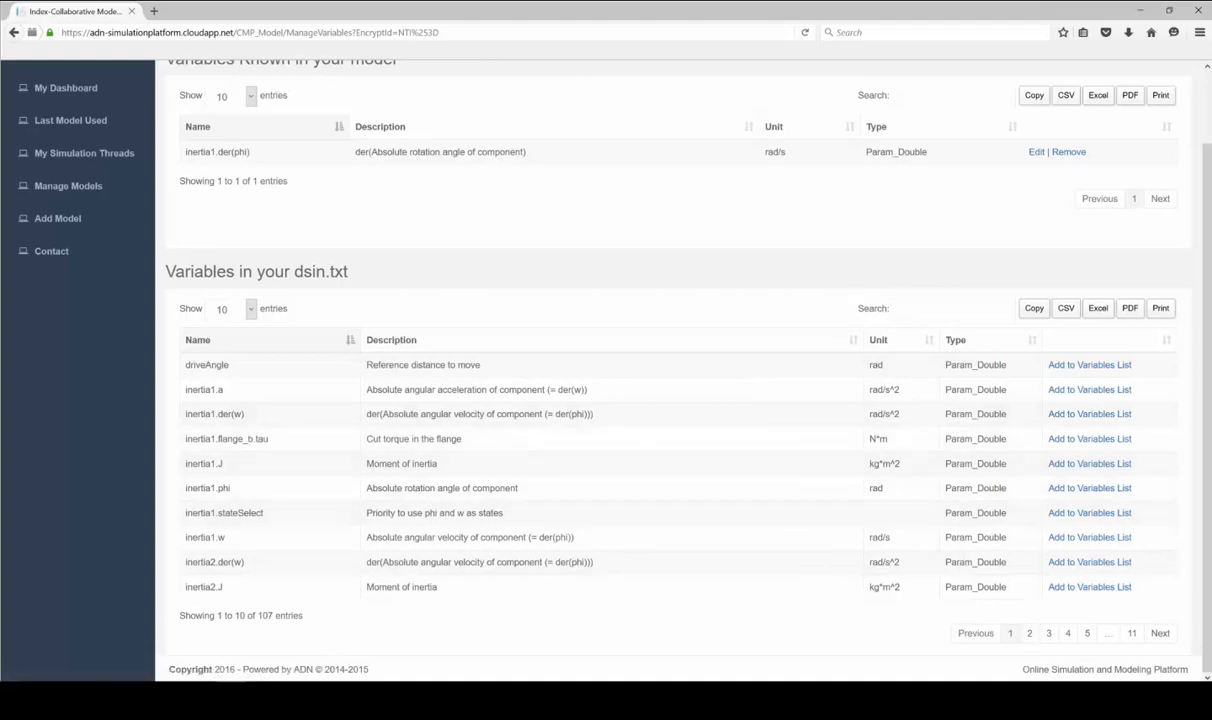
Compare against the Dymola plot, then return to the variables page
mouse_move(313, 675)
mouse_move(168, 669)
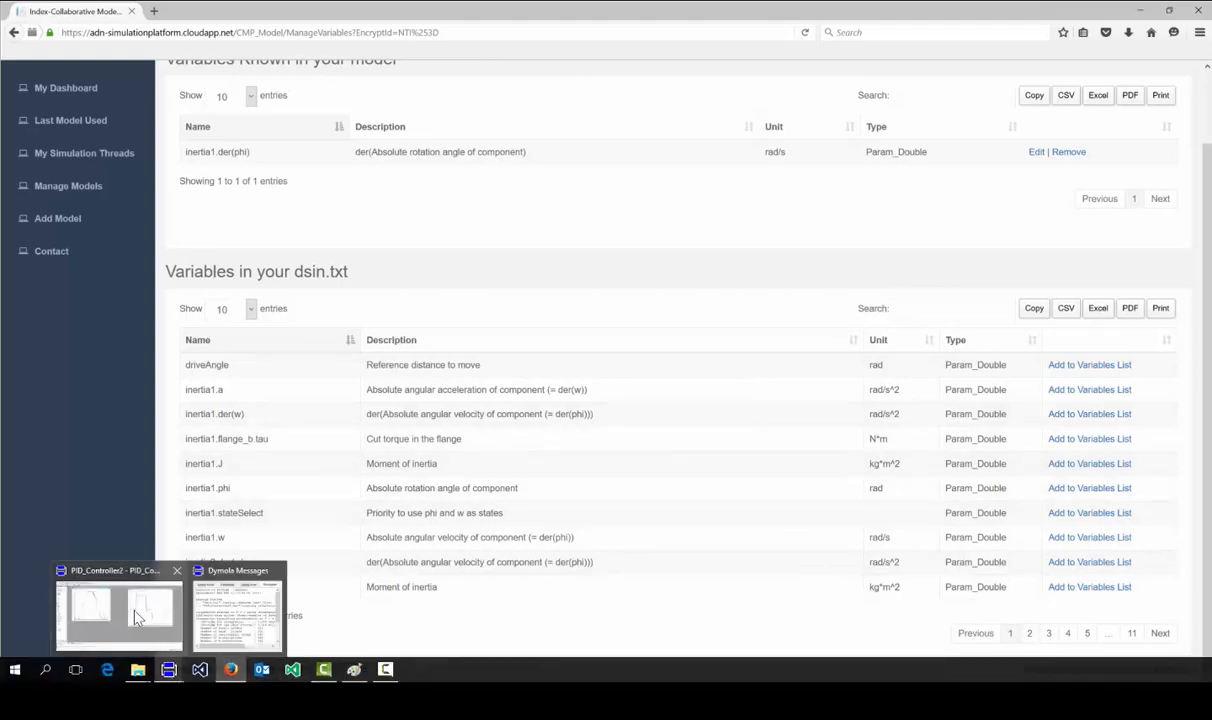
click(135, 613)
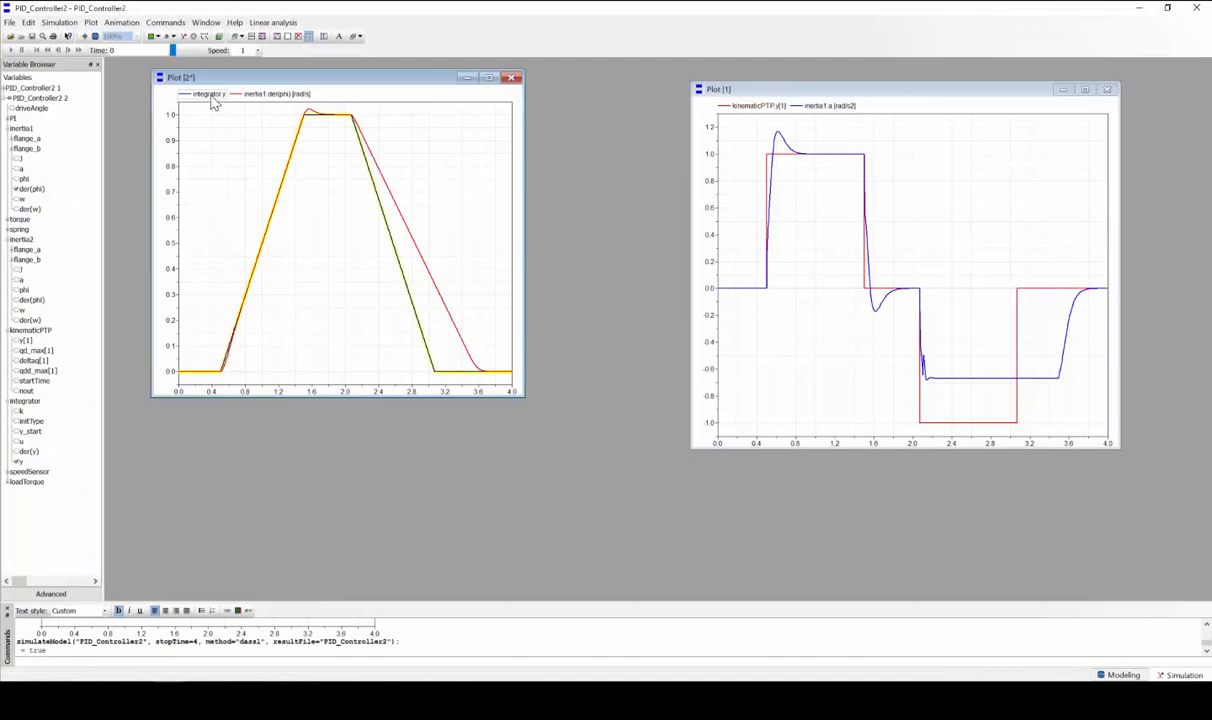
key(alt+Tab)
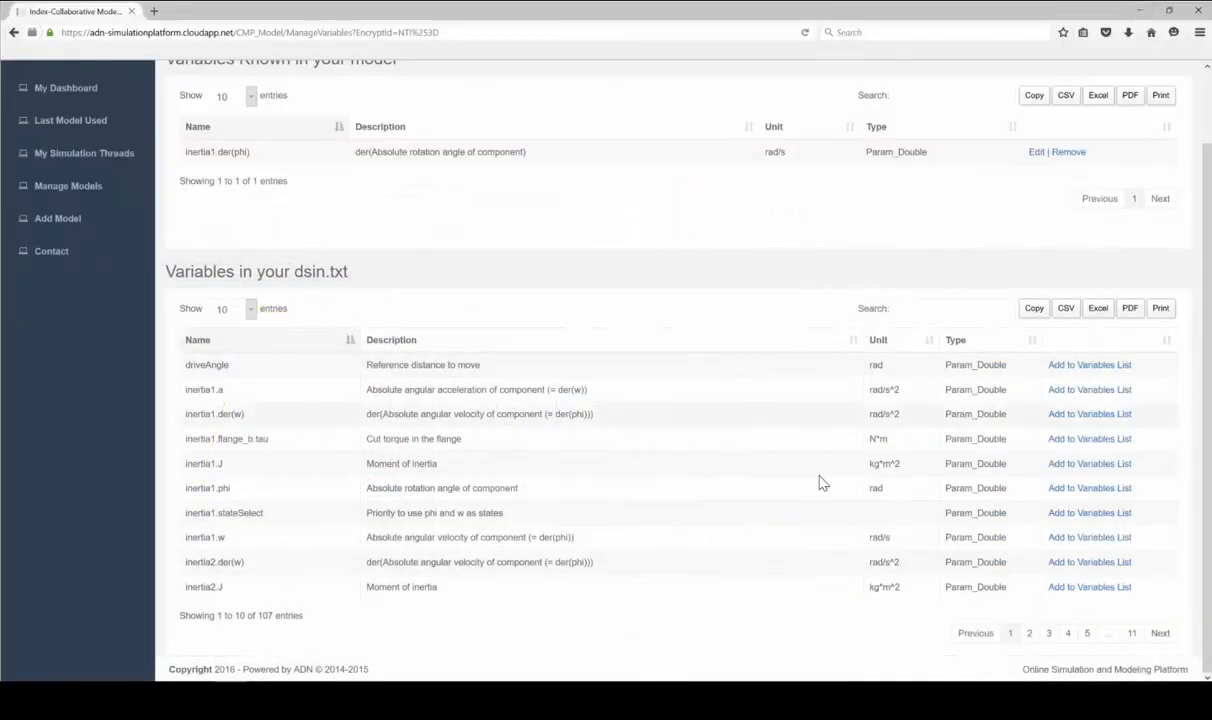
Filter dsin.txt for 'integr' and add integrator.y as a known variable with unit rad/s
click(955, 308)
text(integra)
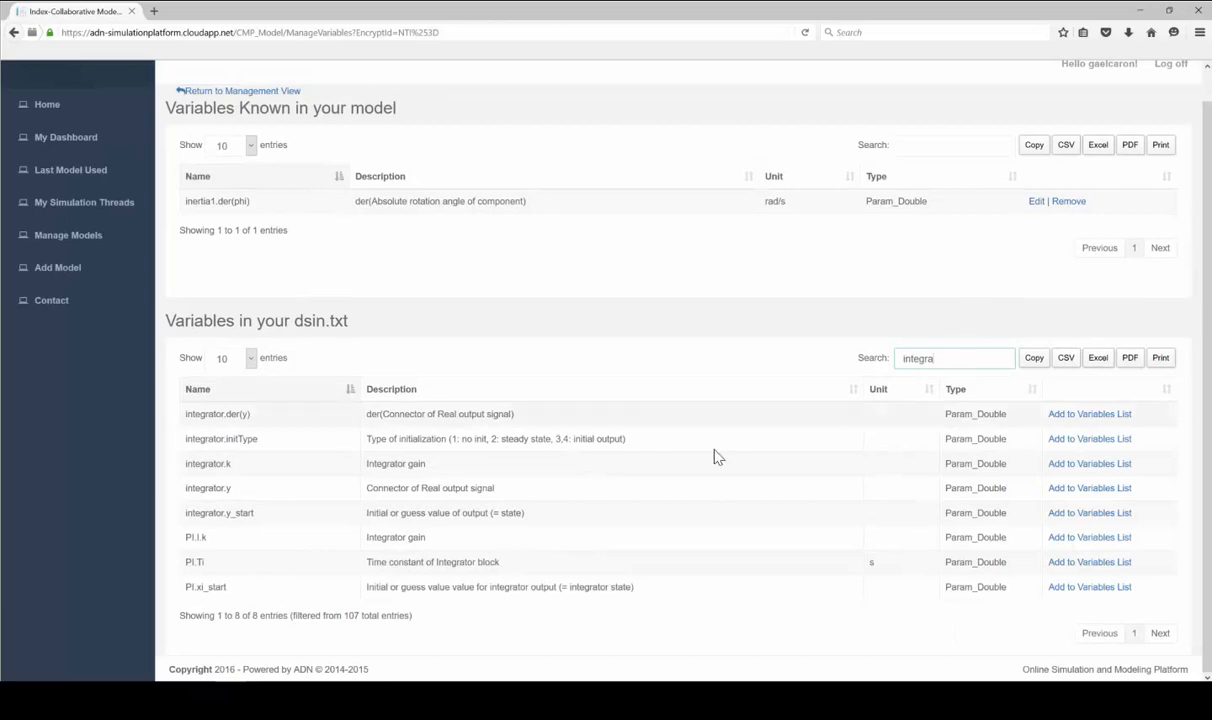
click(1090, 465)
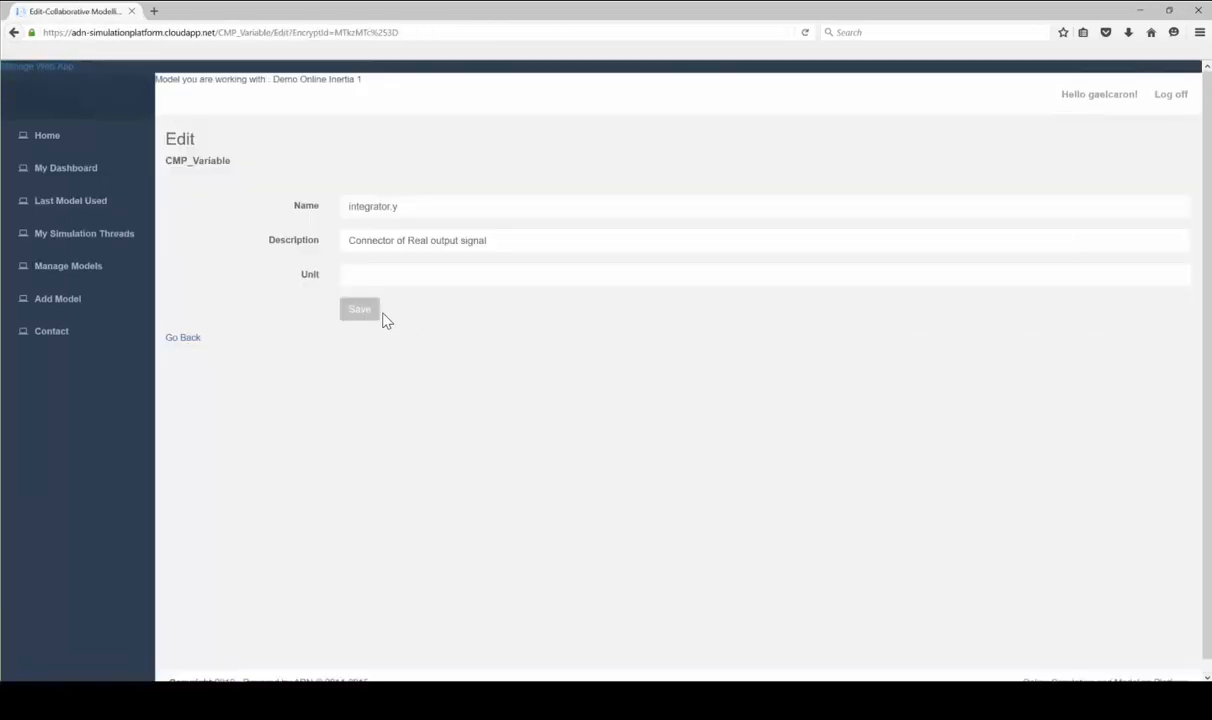
click(386, 283)
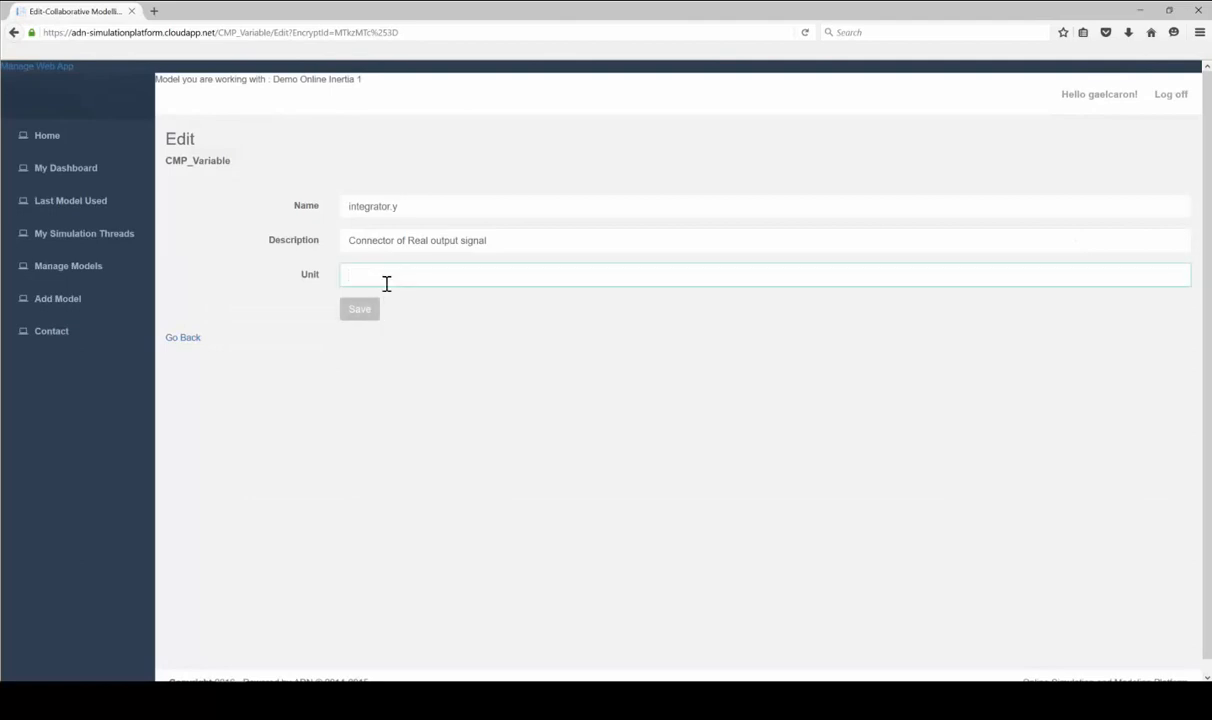
text(rad/s)
key(Return)
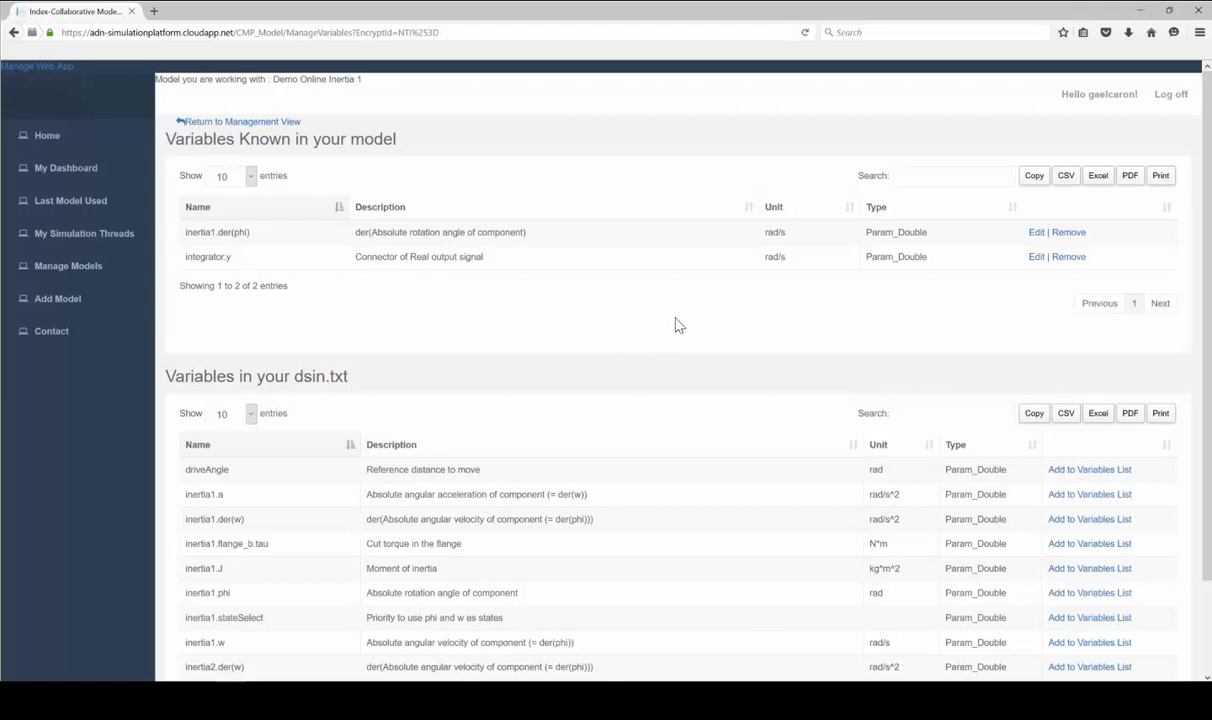
Return to the model's management view and review the inertia1.der(phi) and integrator.y graphs
click(250, 121)
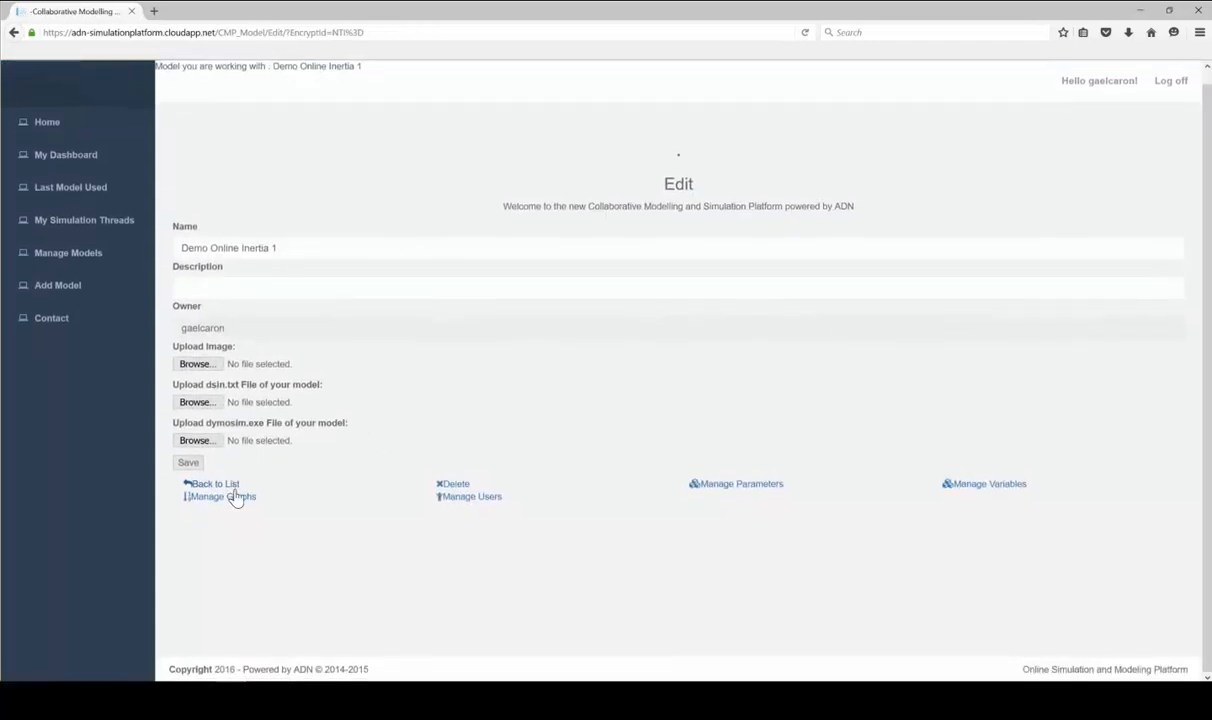
click(241, 498)
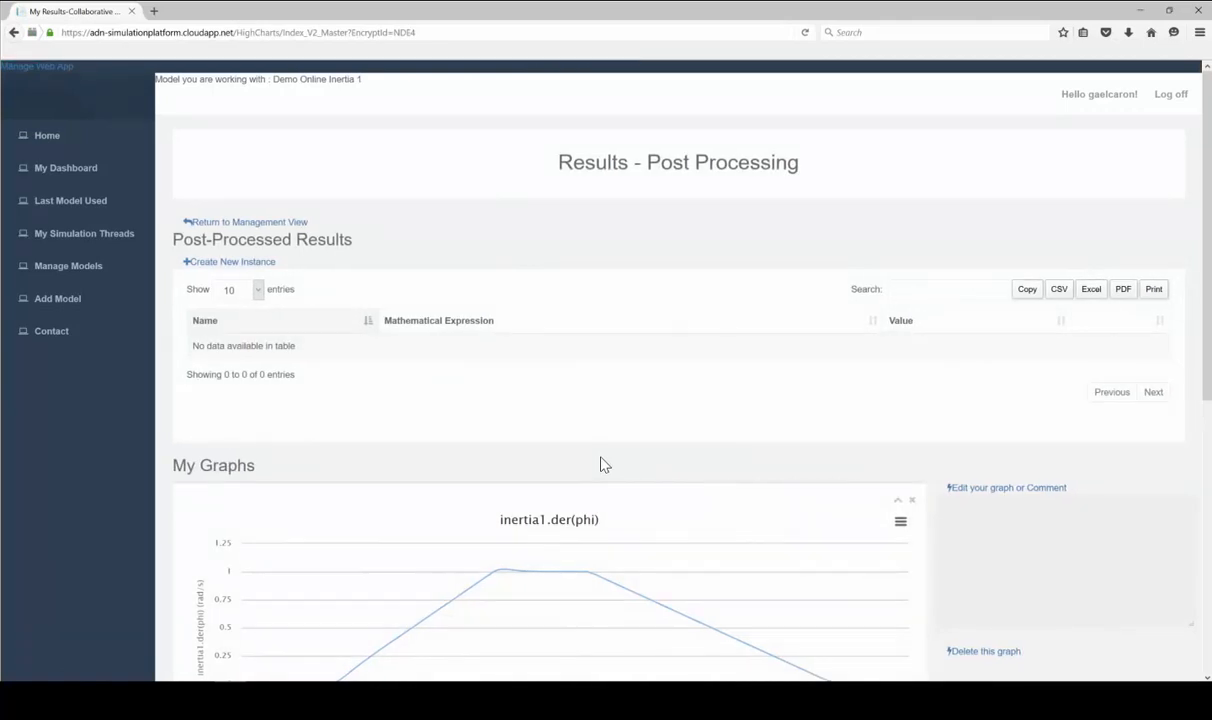
scroll(765, 360, down, 5)
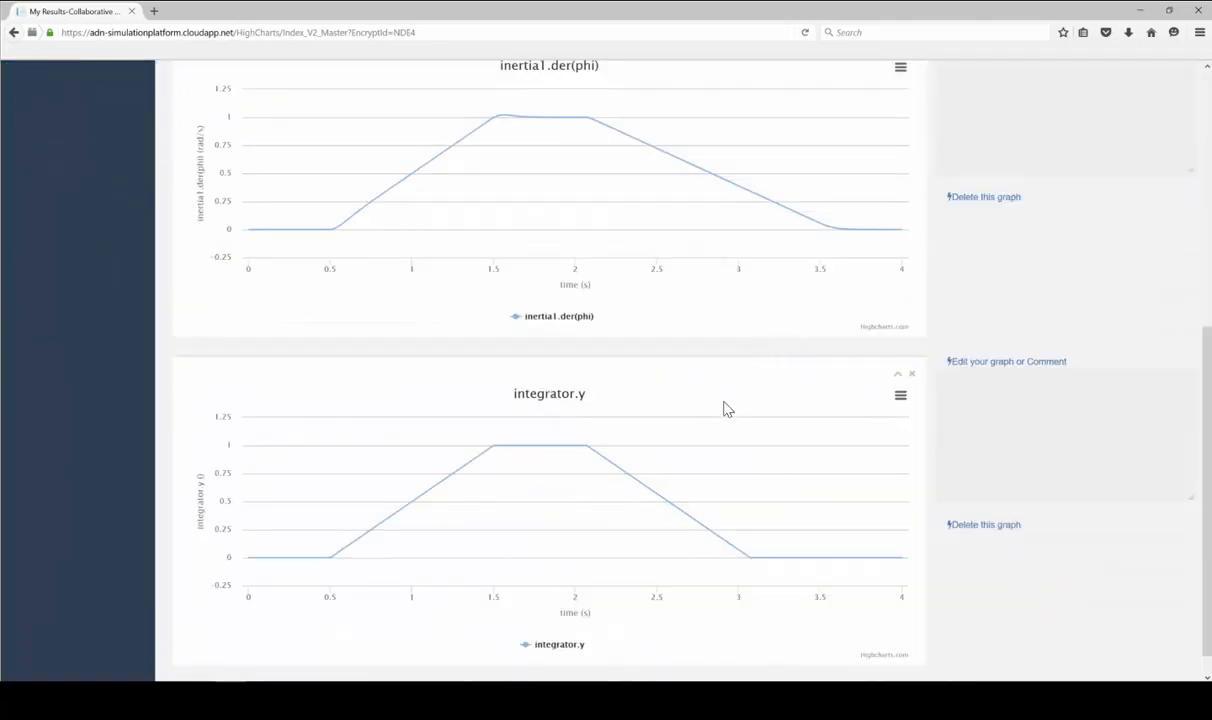
scroll(749, 335, up, 1)
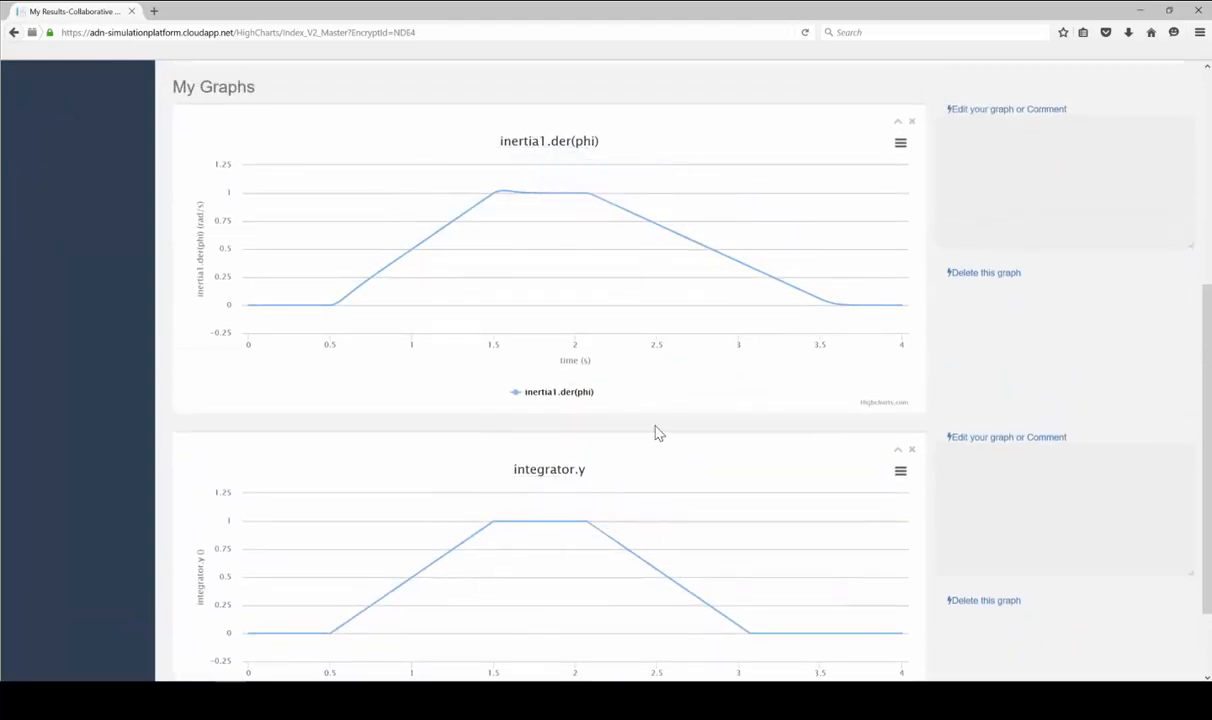
scroll(690, 445, up, 1)
scroll(706, 456, up, 1)
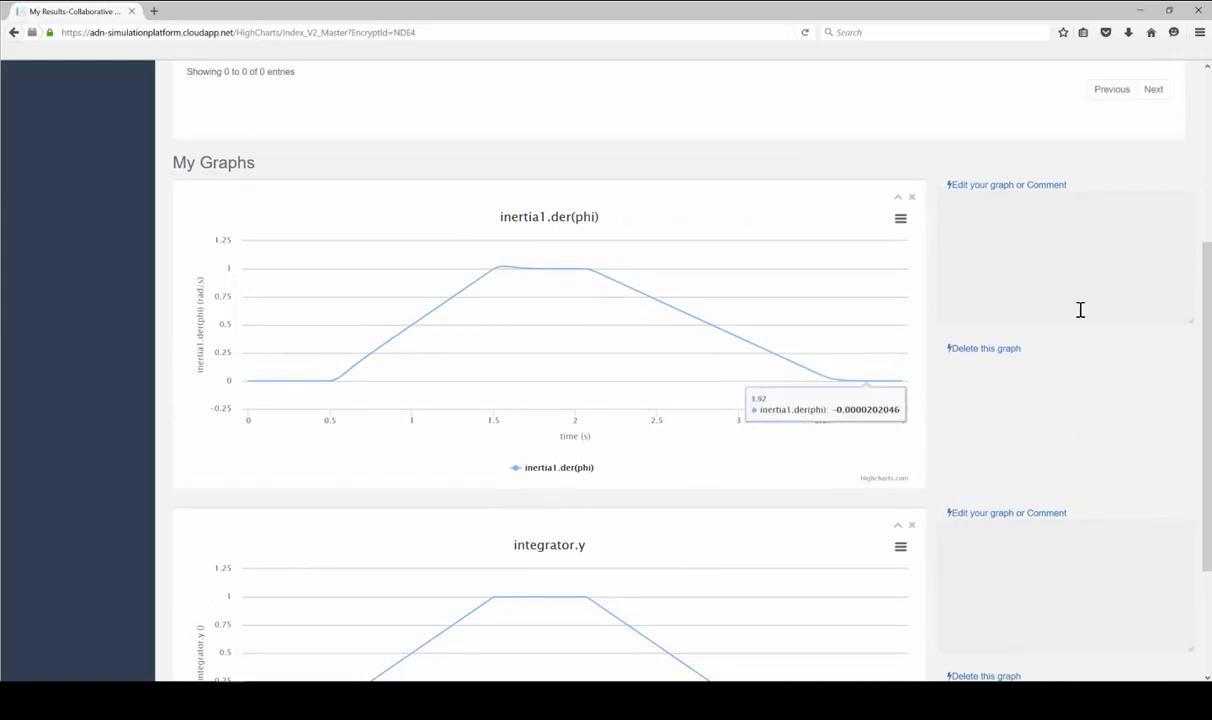
Edit the inertia1.der(phi) graph, AutoGenerated_Graph_0, and begin adding a new series
click(1005, 186)
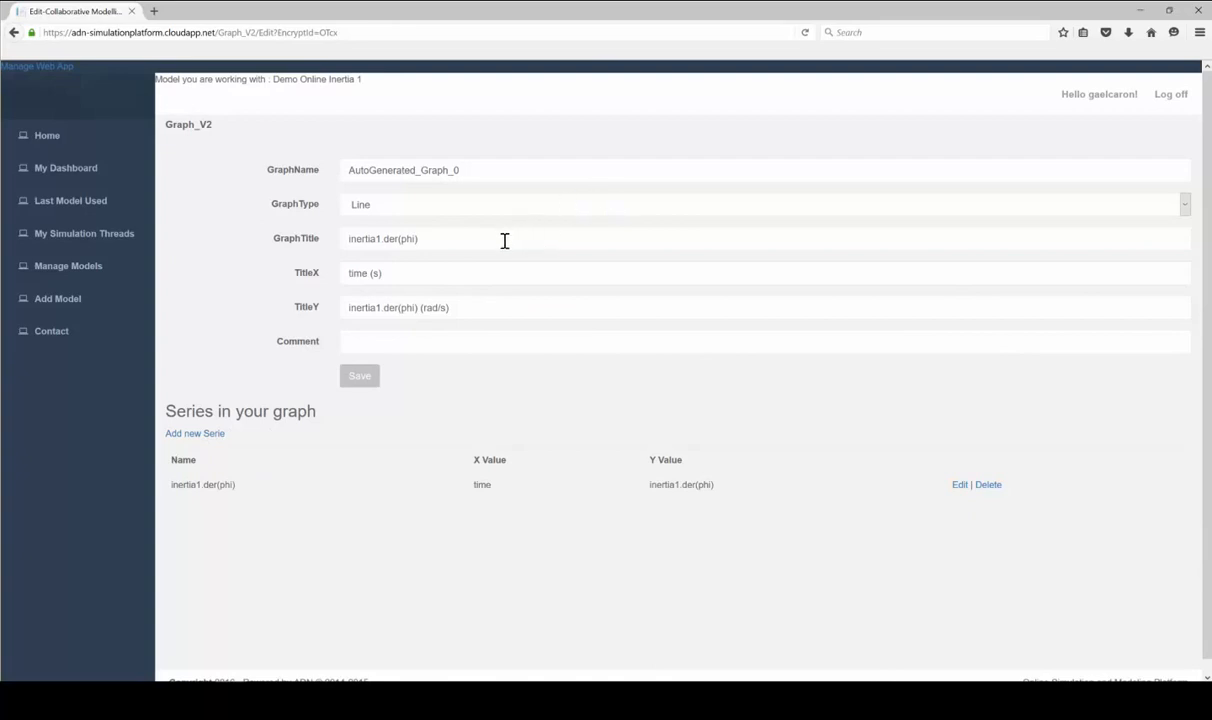
click(195, 433)
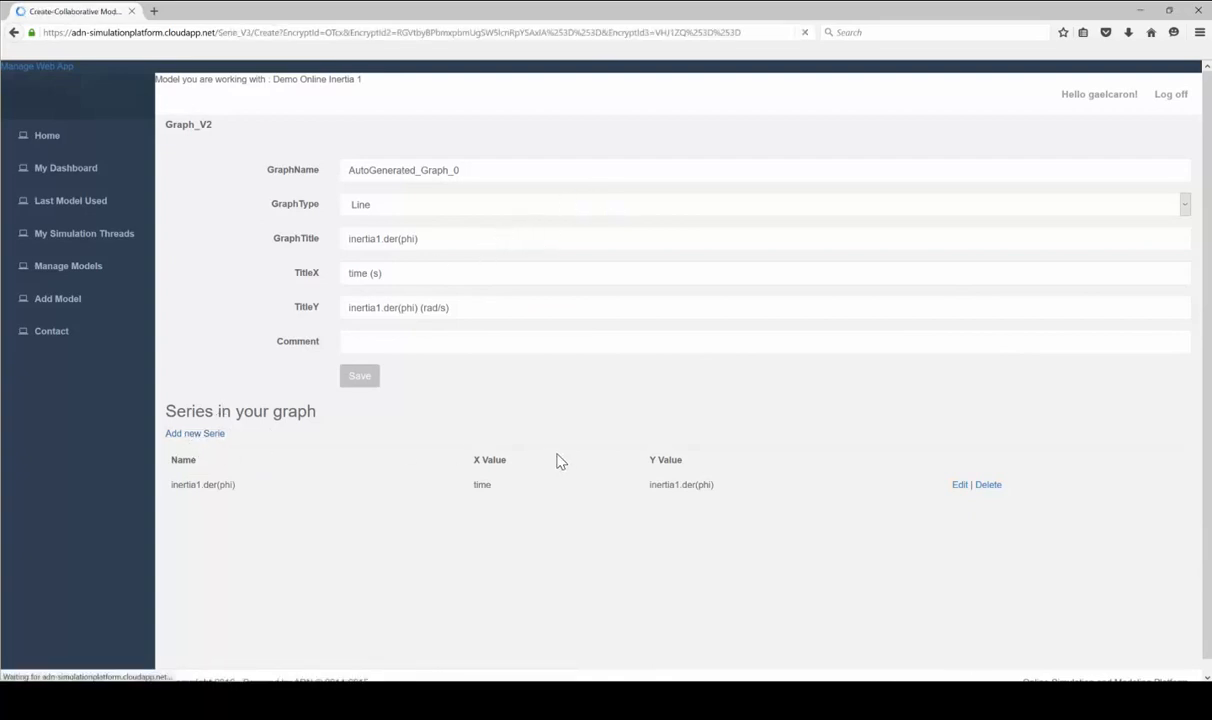
Create a series named Reference plotting integrator.y against time
click(412, 237)
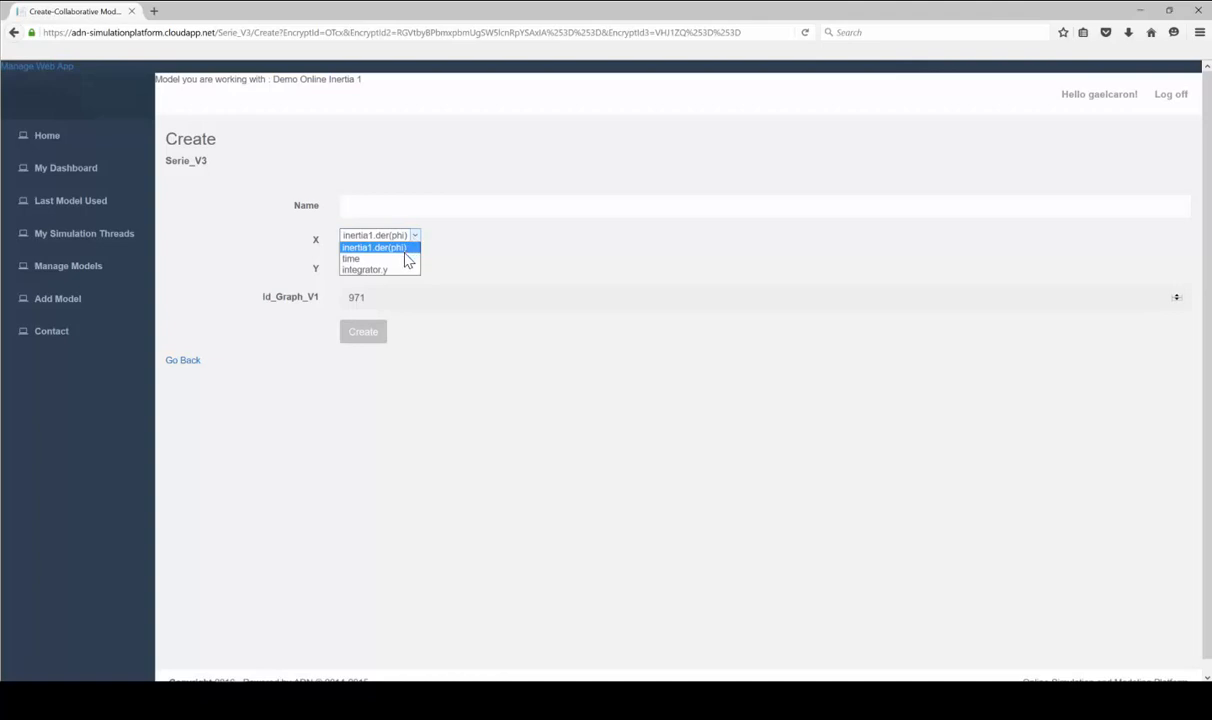
click(400, 258)
click(408, 265)
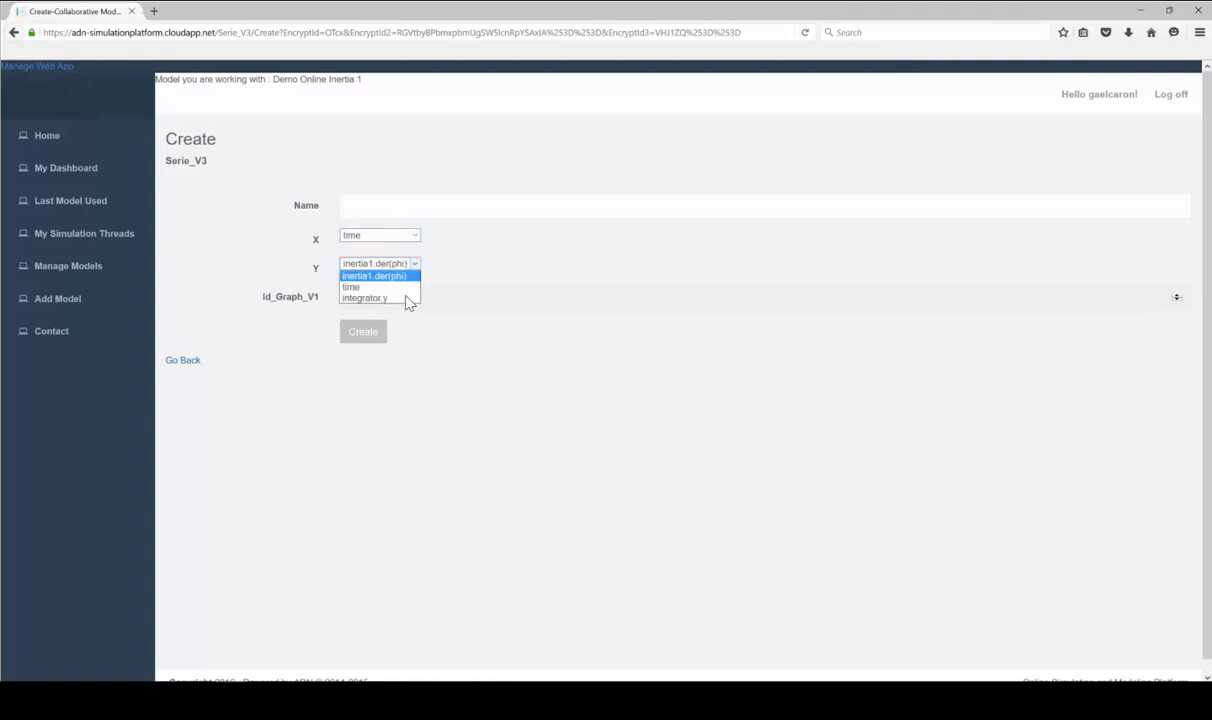
click(405, 296)
click(348, 205)
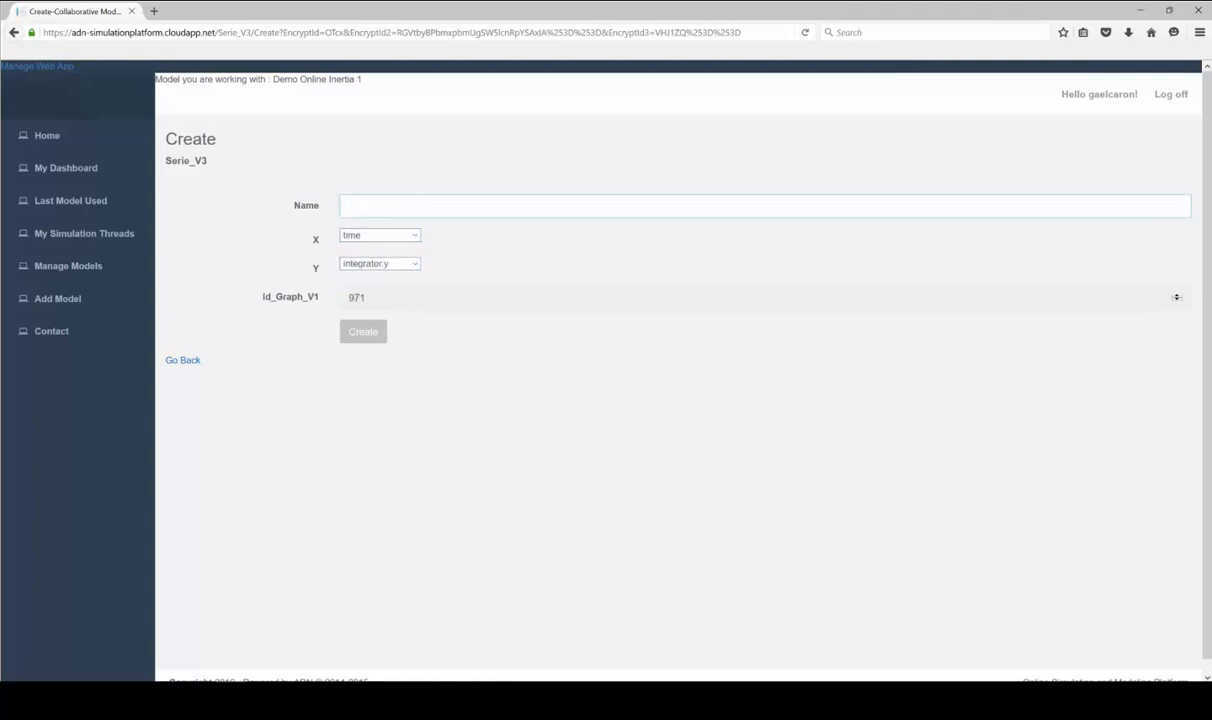
text(Reference)
click(363, 331)
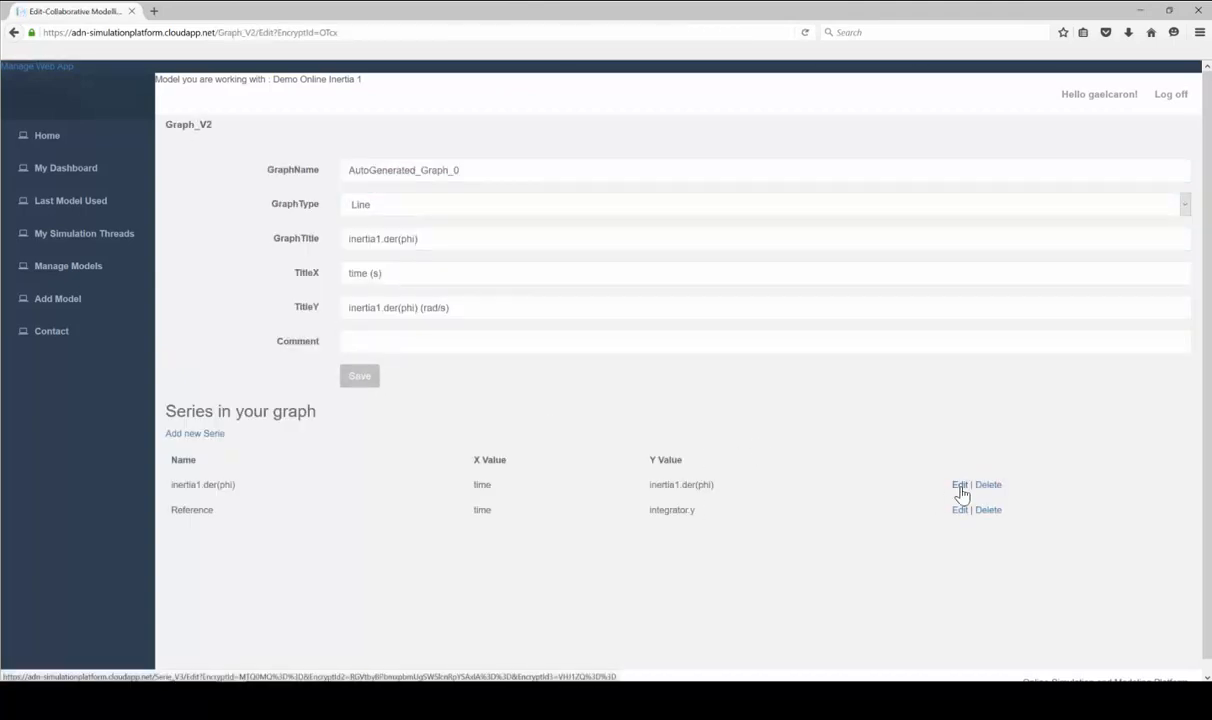
Rename the inertia1.der(phi) series to Real and save it
click(959, 484)
triple_click(419, 207)
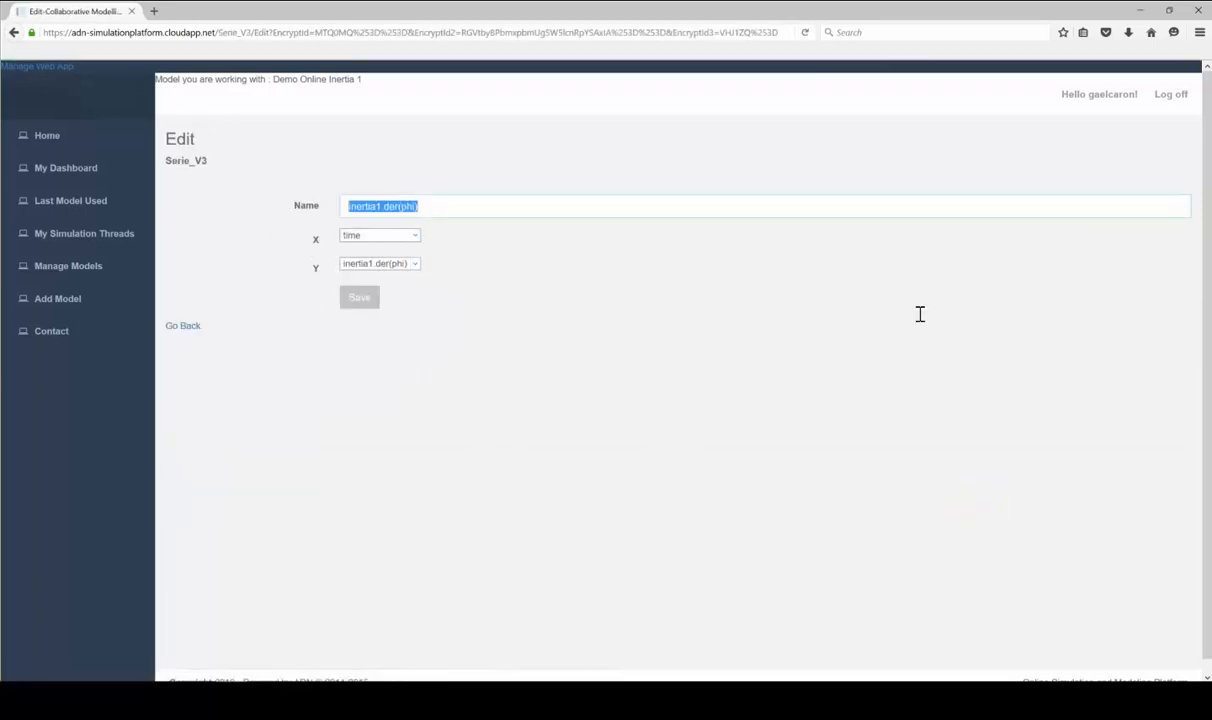
text(REak)
key(BackSpace)
key(BackSpace)
key(BackSpace)
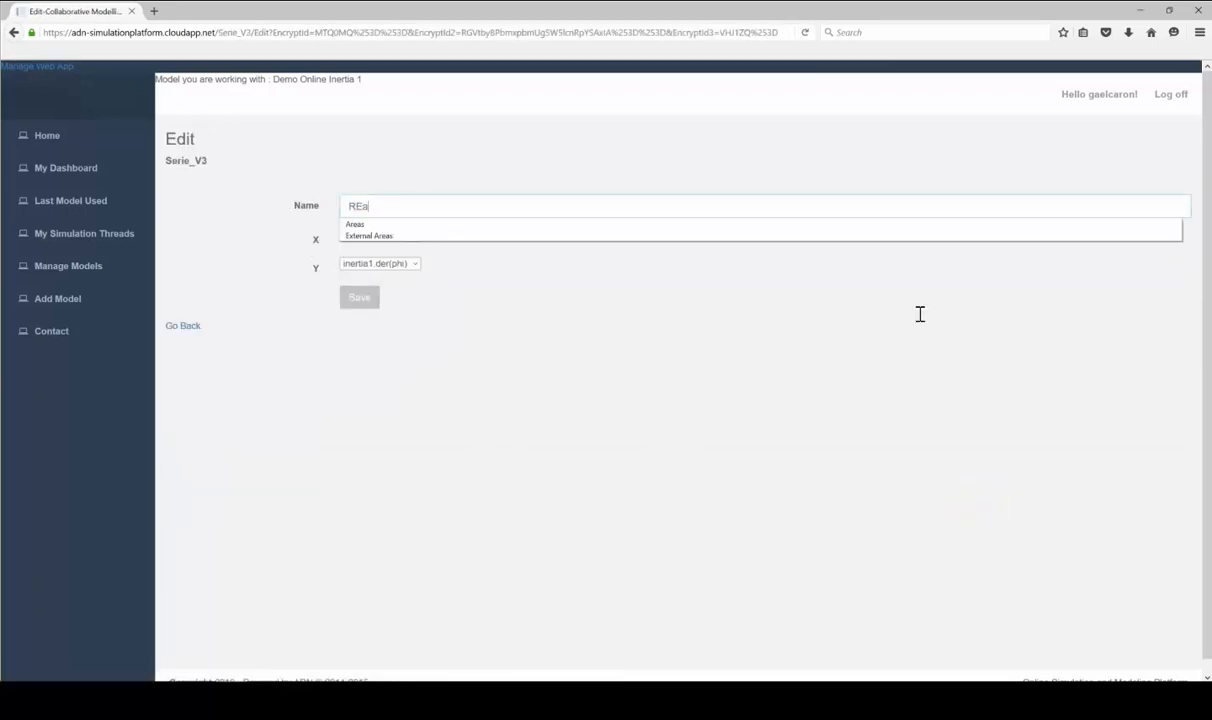
text(eal)
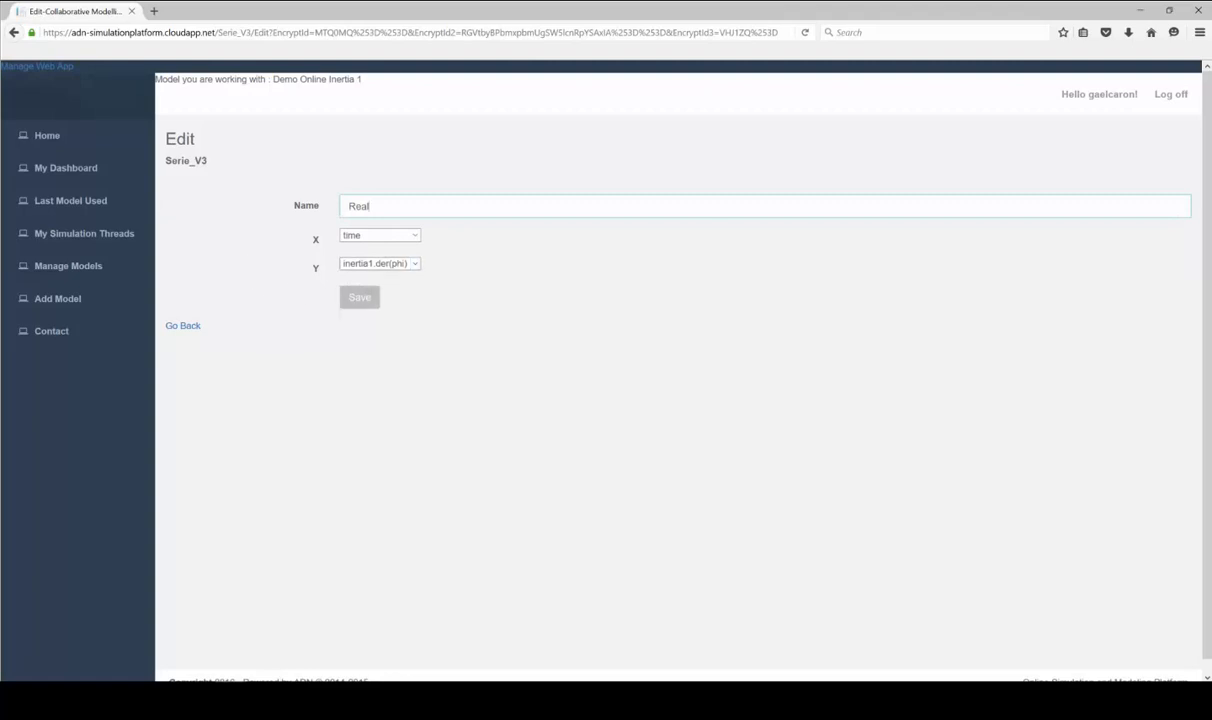
click(372, 302)
Set the graph title to 'Motion velocity' and the Y-axis title to 'rad/s'
drag(440, 241, 289, 262)
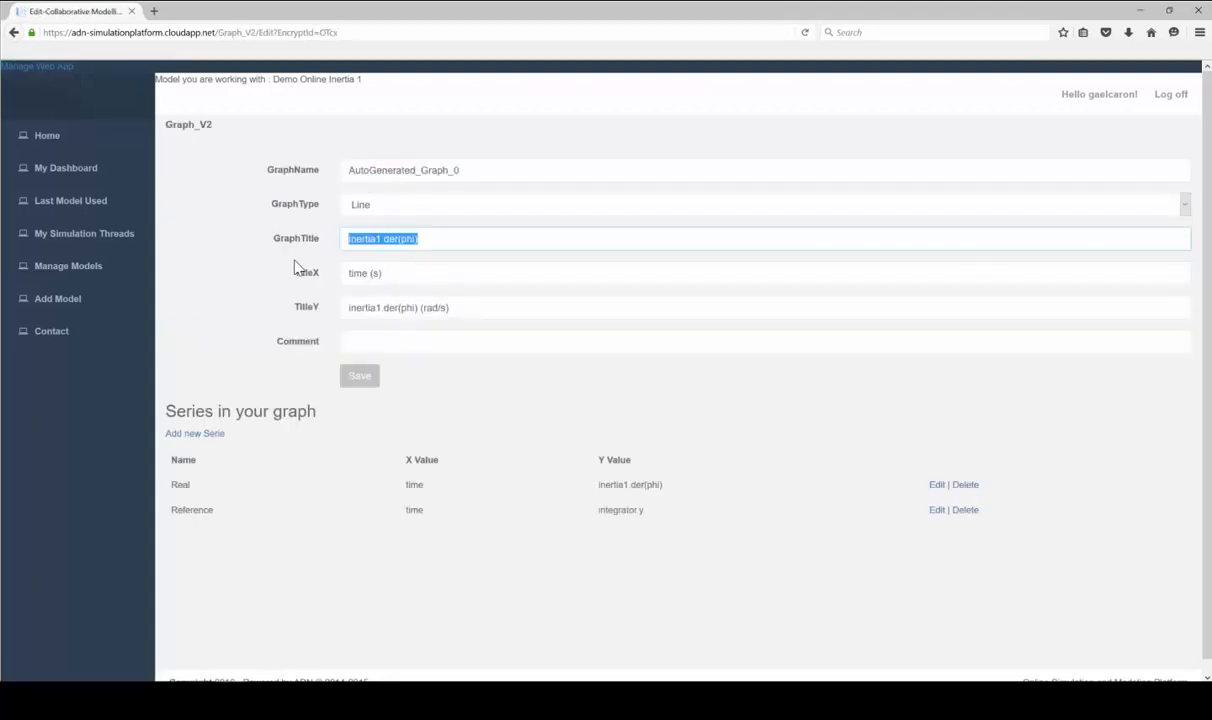
key(BackSpace)
text(Motion velocity)
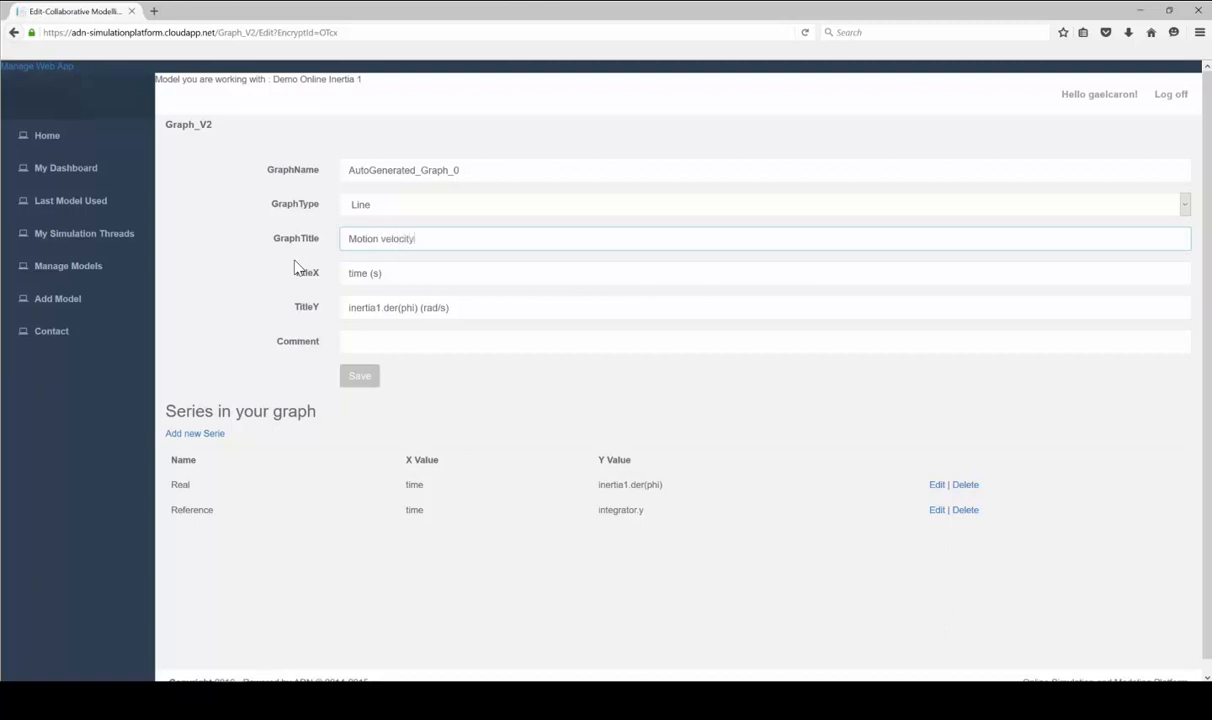
drag(472, 308, 275, 330)
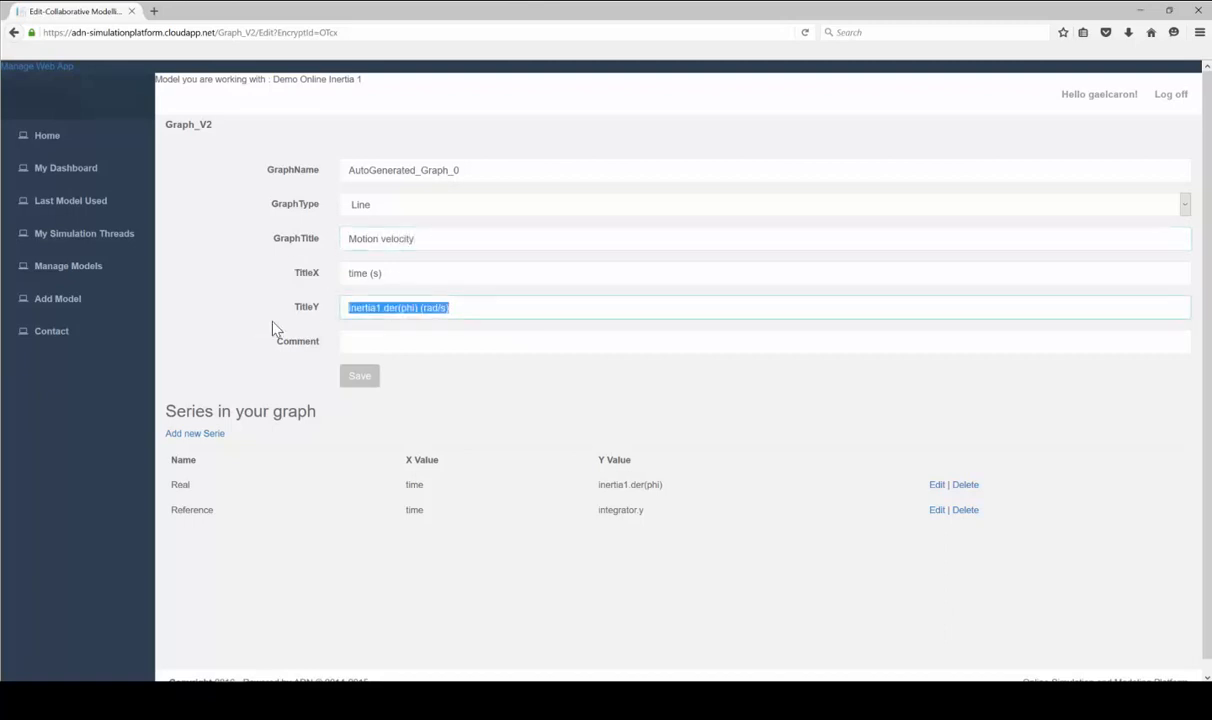
text(rad/s)
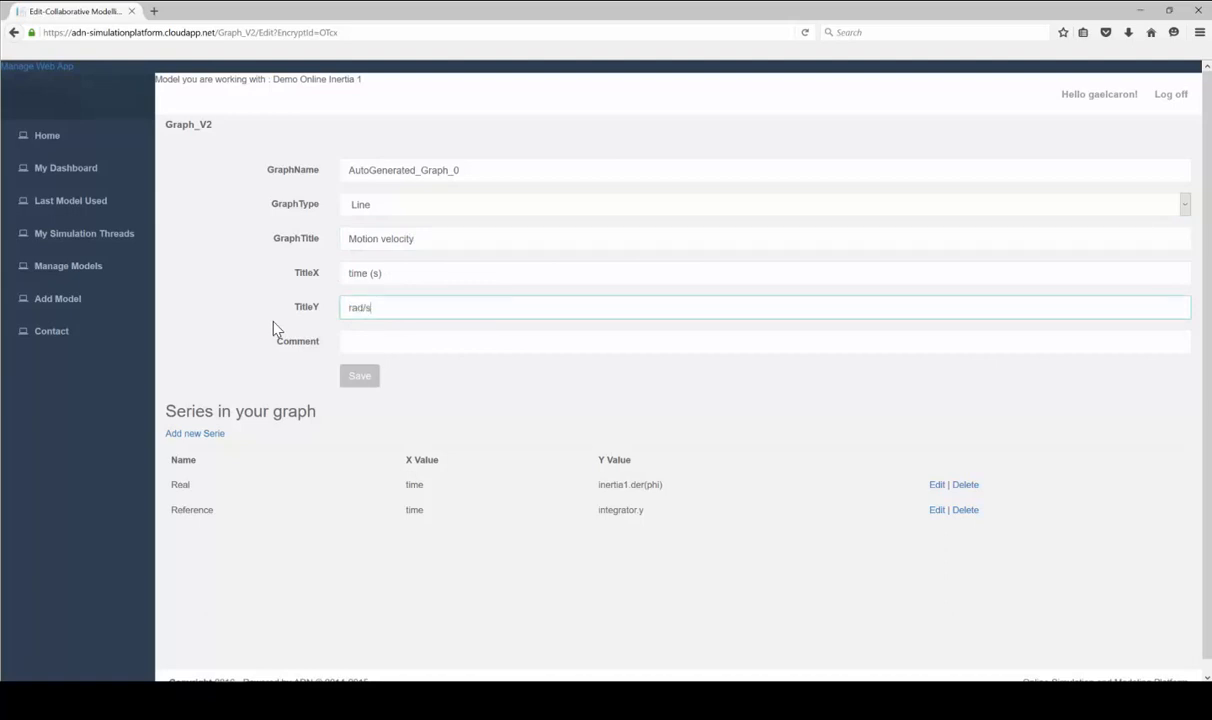
Save the Motion velocity graph with its new titles
click(364, 375)
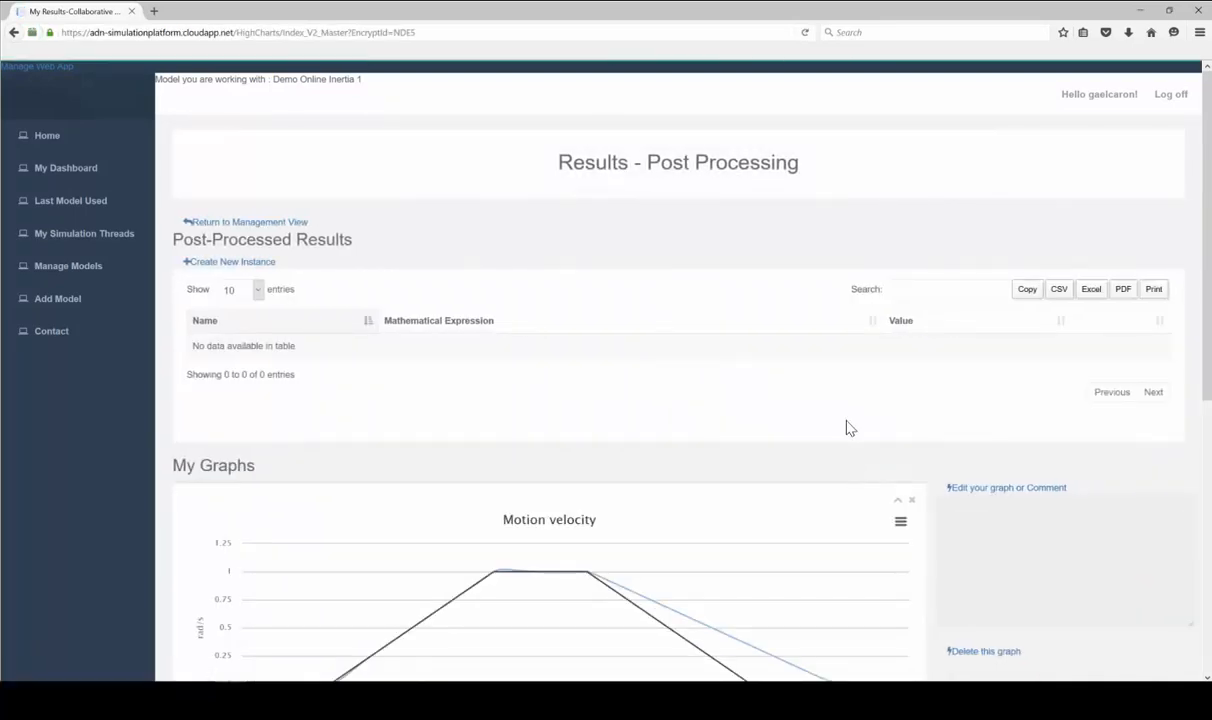
scroll(847, 425, down, 3)
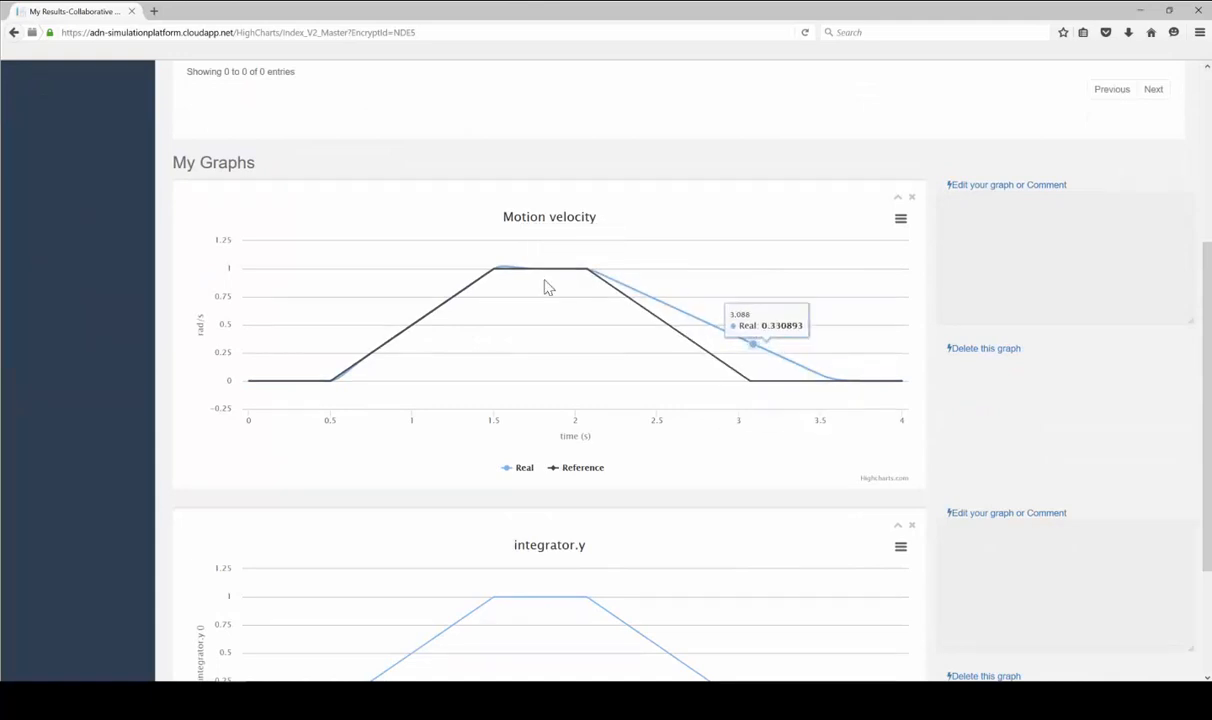
scroll(800, 480, down, 2)
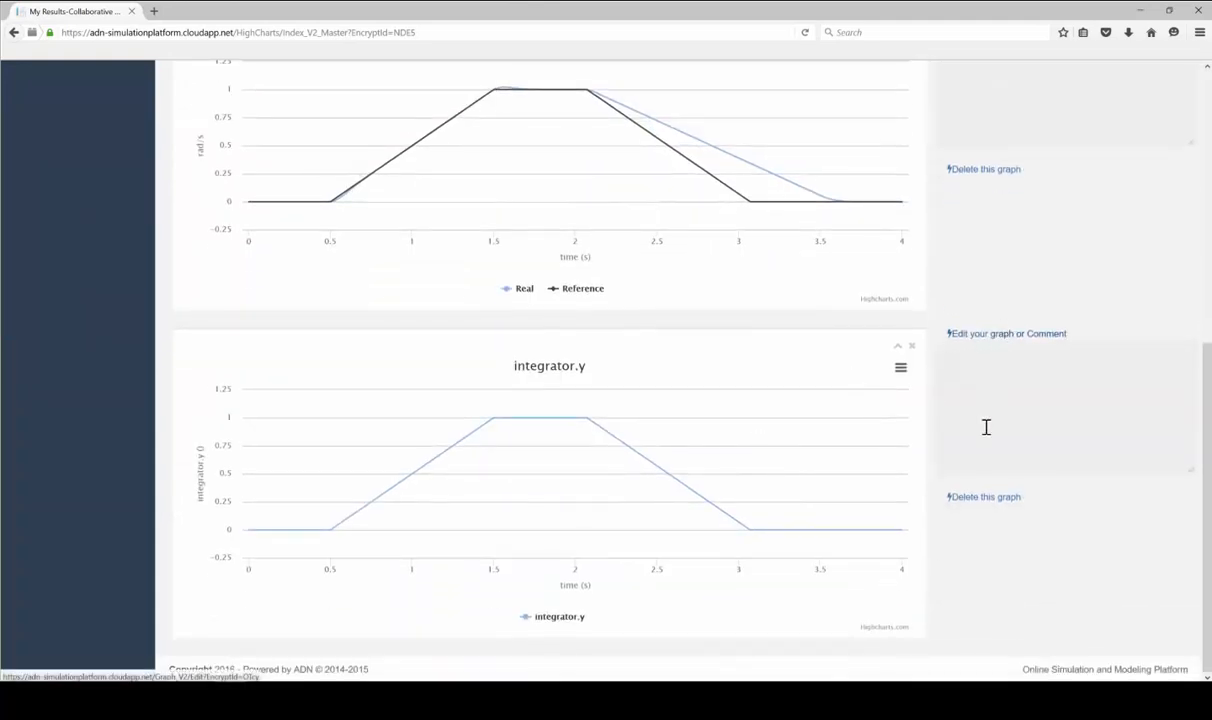
Delete the integrator.y graph from the results page
click(984, 497)
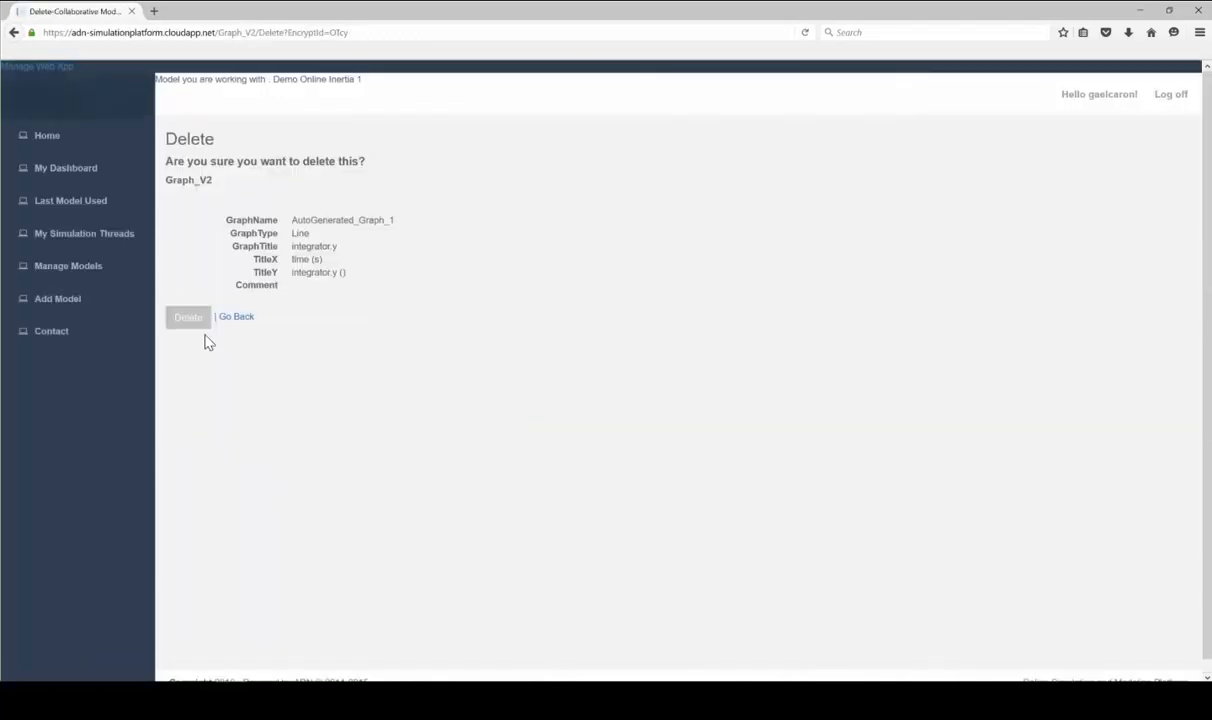
click(192, 317)
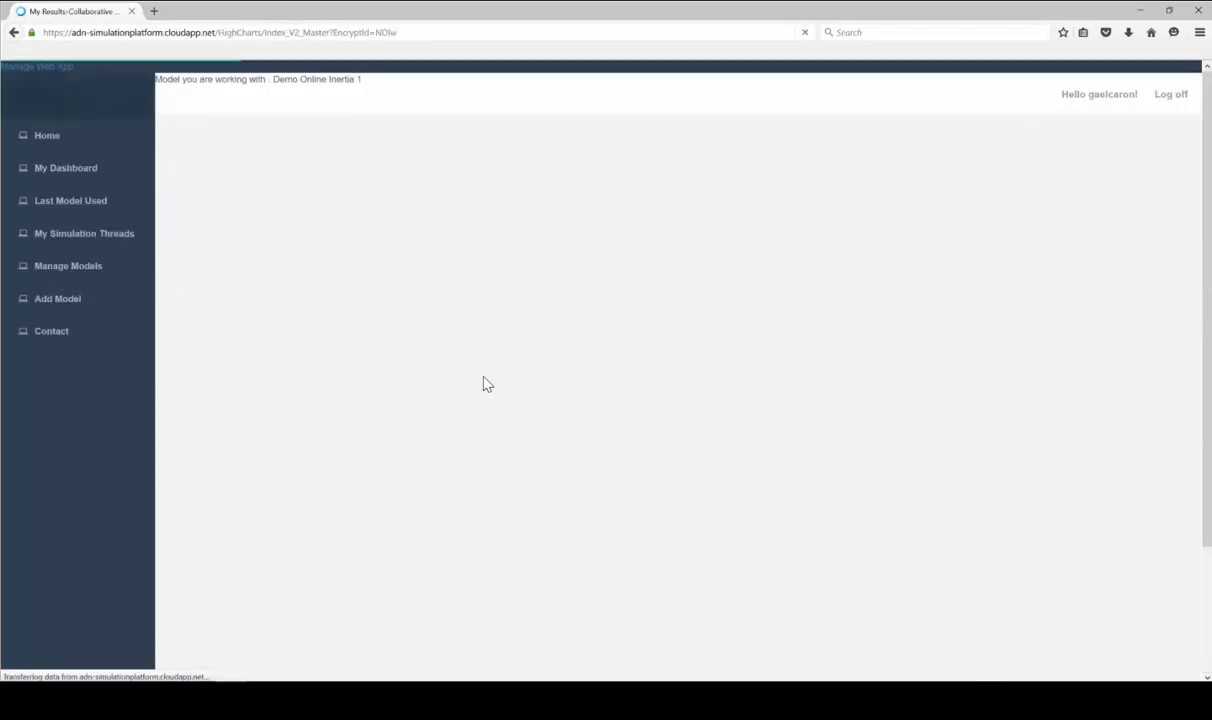
scroll(644, 441, down, 3)
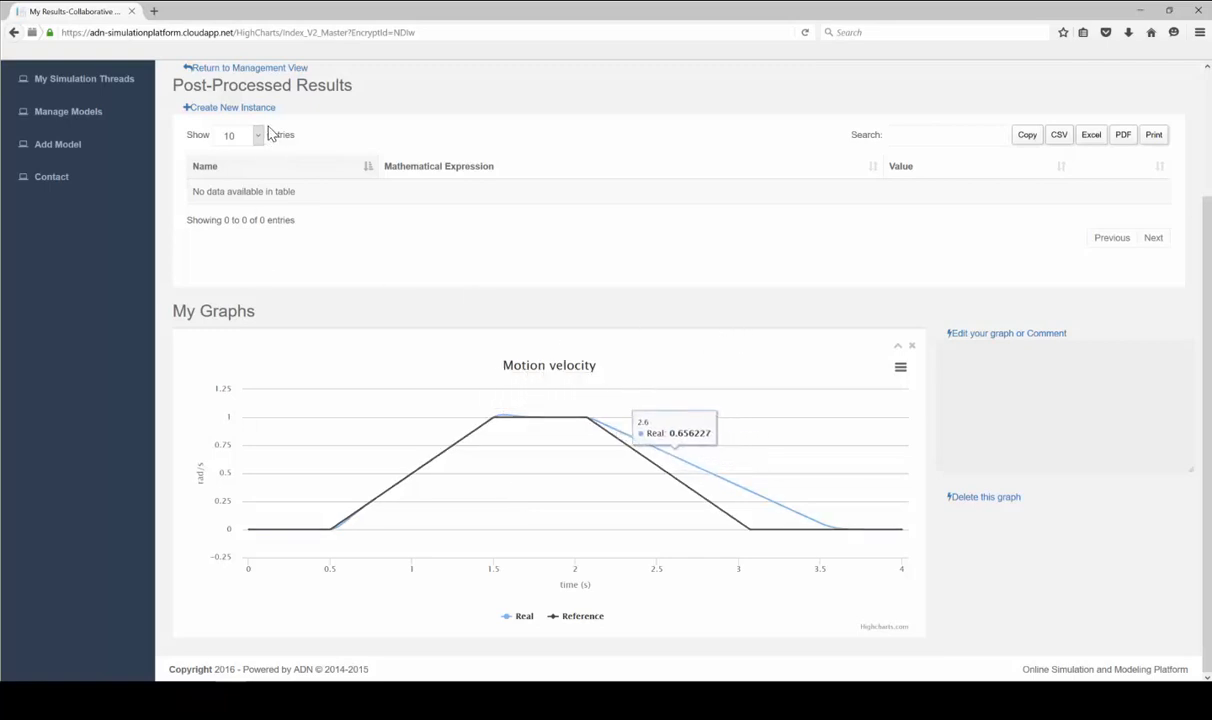
scroll(375, 233, up, 3)
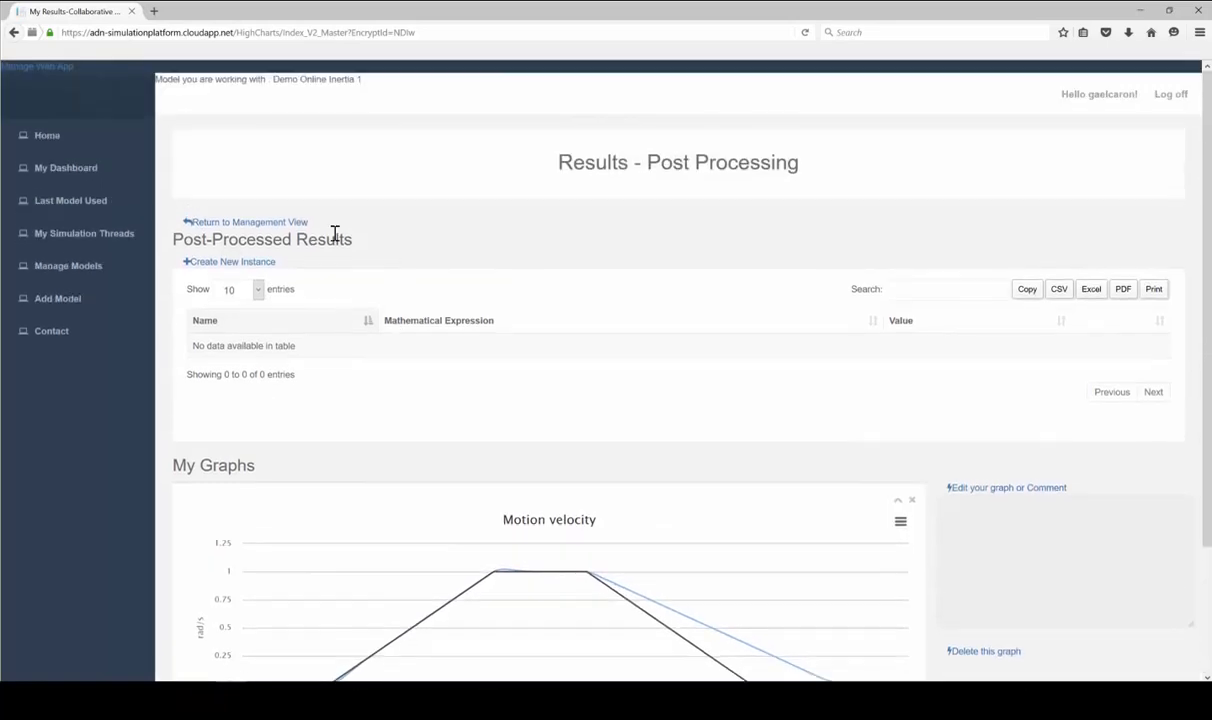
Simulate the Inertia Test 1 instance of Demo Online Inertia 1 until it reads Finished
click(66, 168)
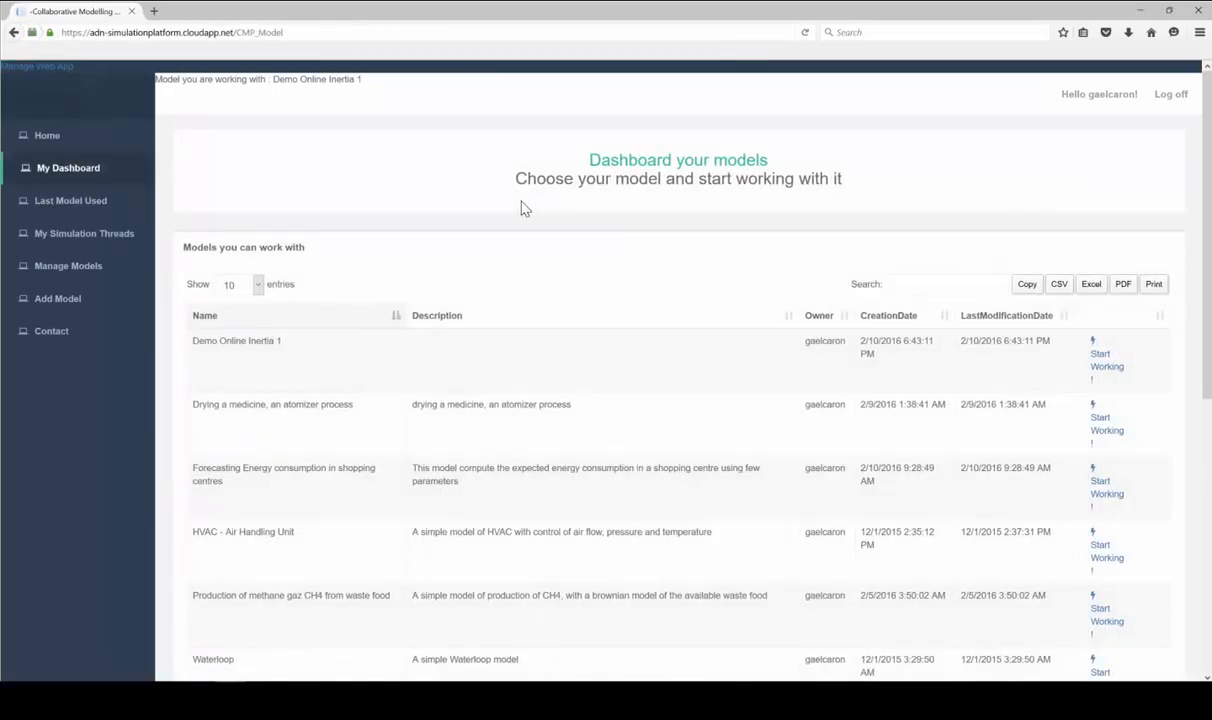
click(1100, 368)
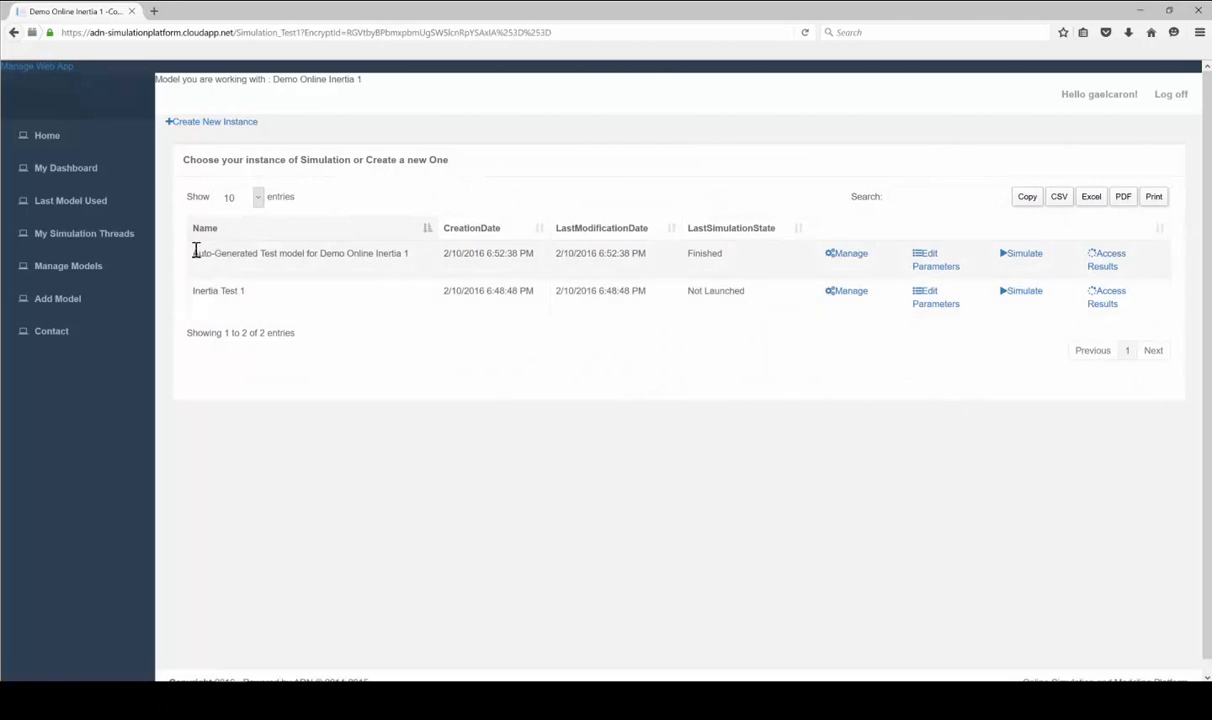
drag(197, 260, 412, 261)
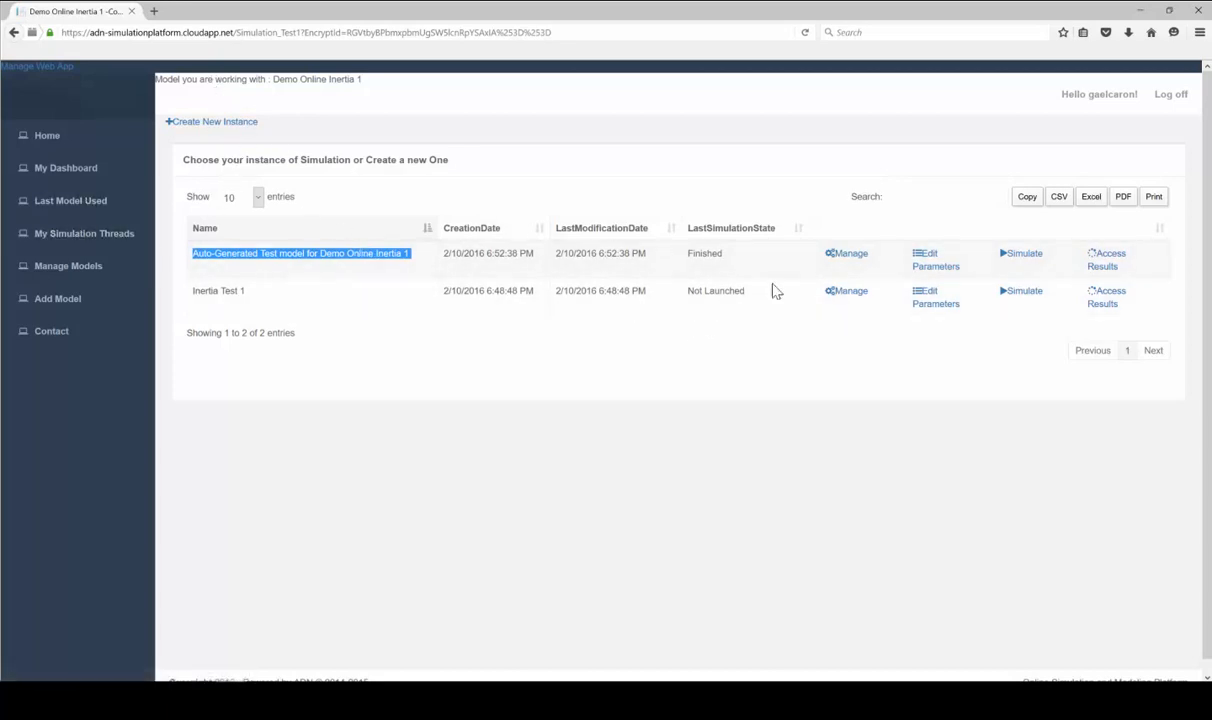
click(1024, 290)
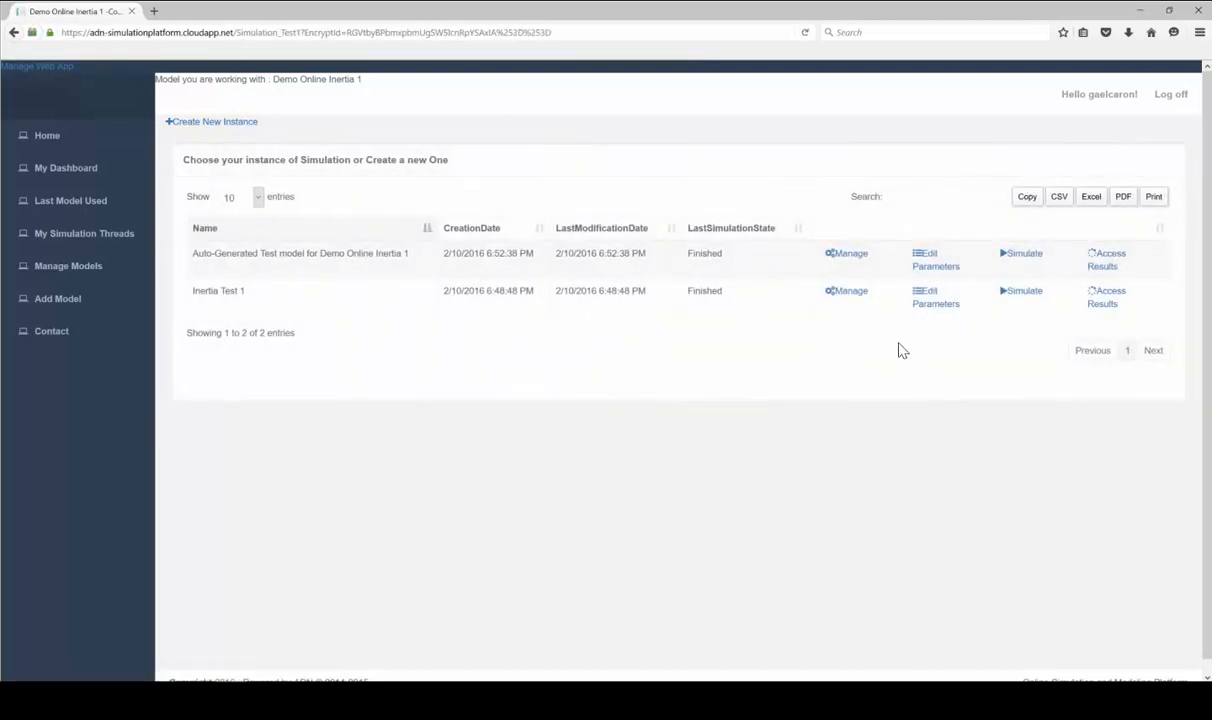
drag(723, 291, 697, 291)
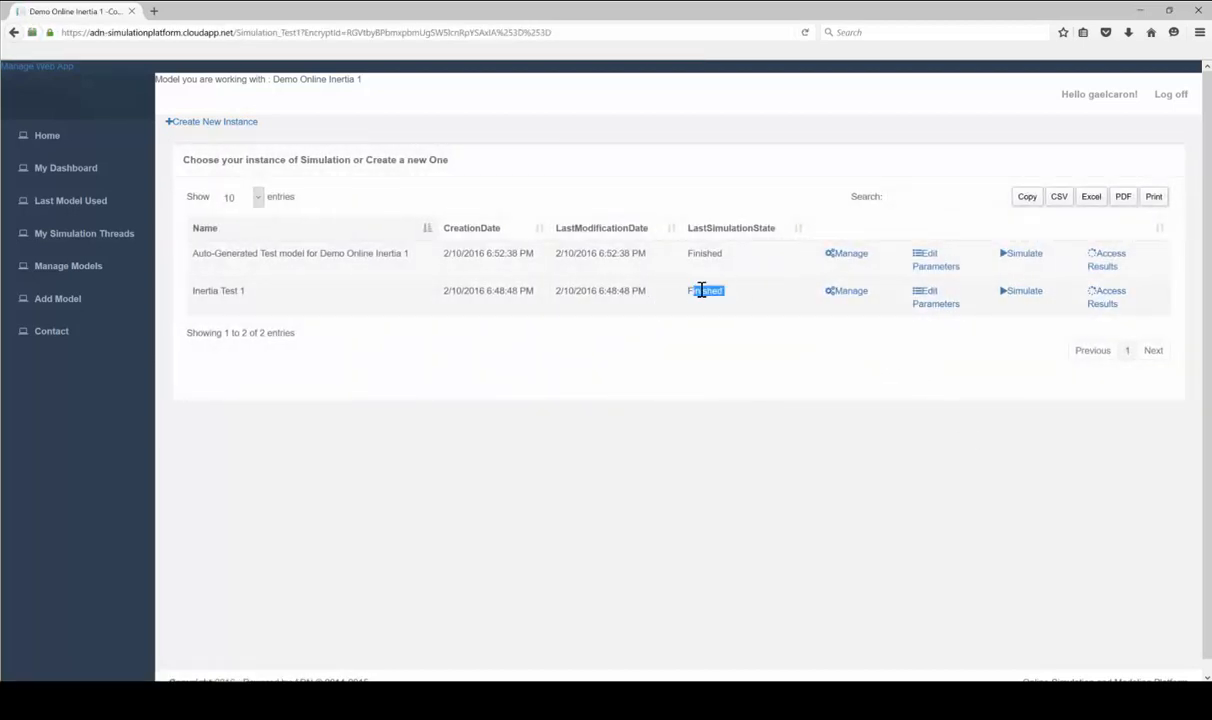
click(734, 293)
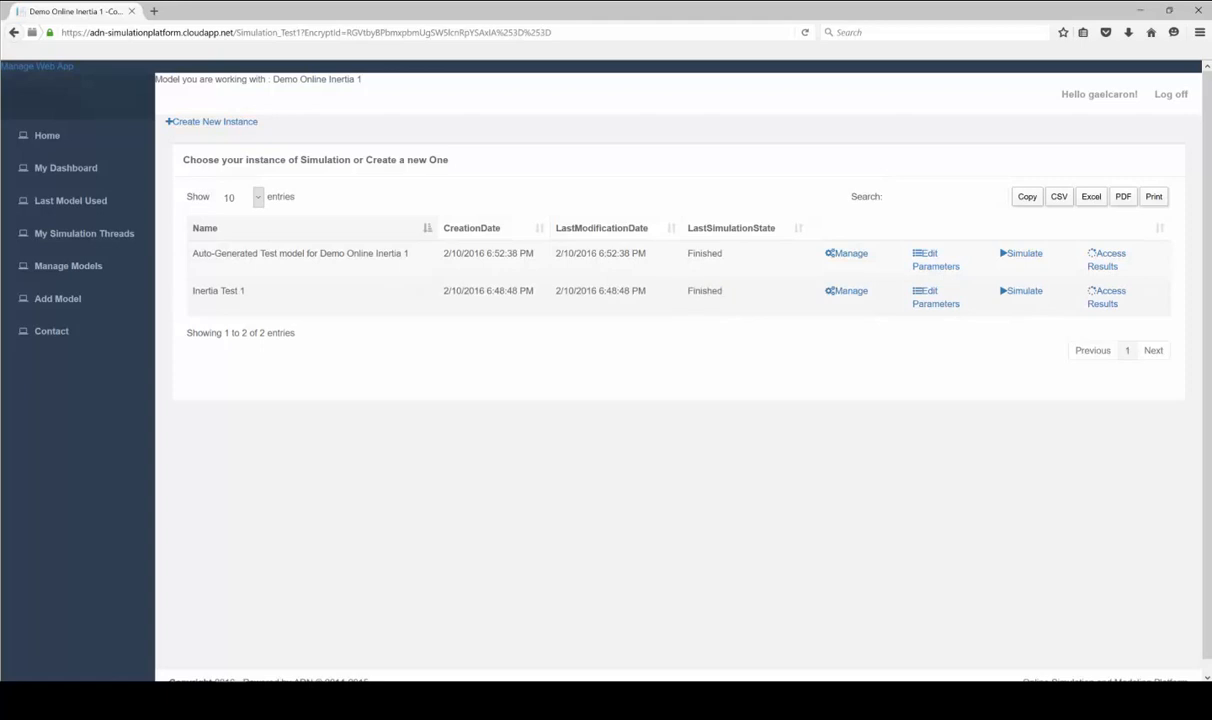
click(1112, 302)
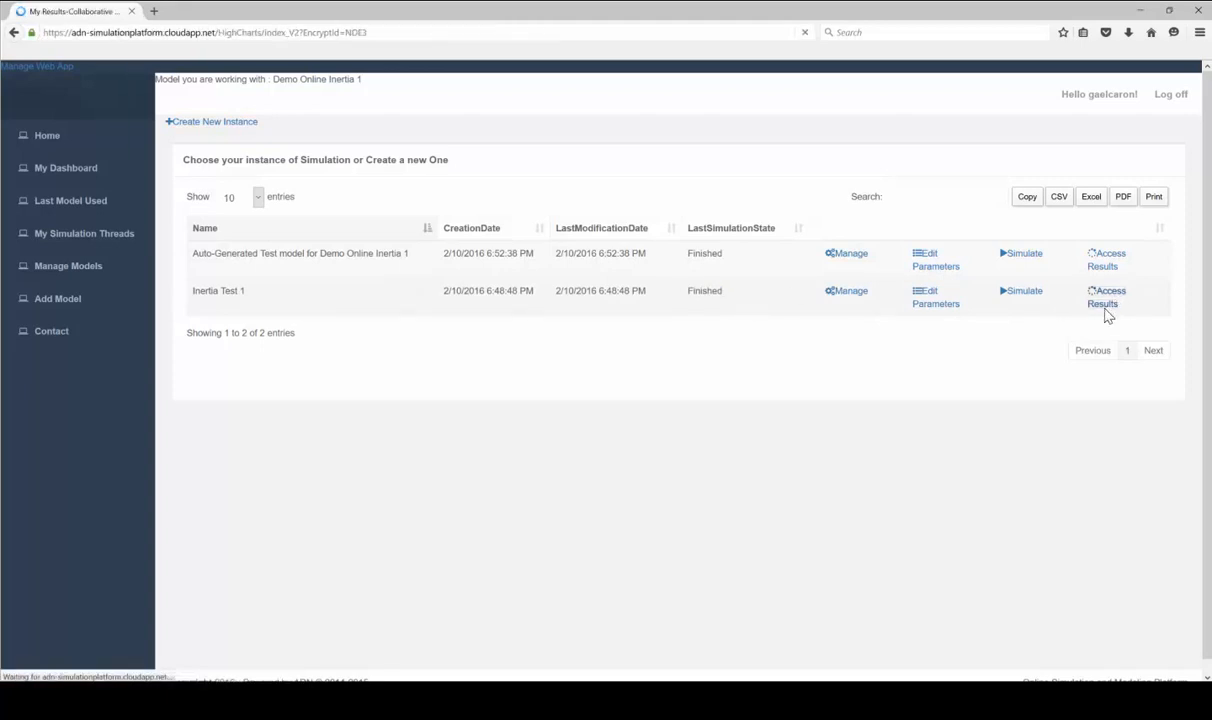
scroll(935, 320, down, 3)
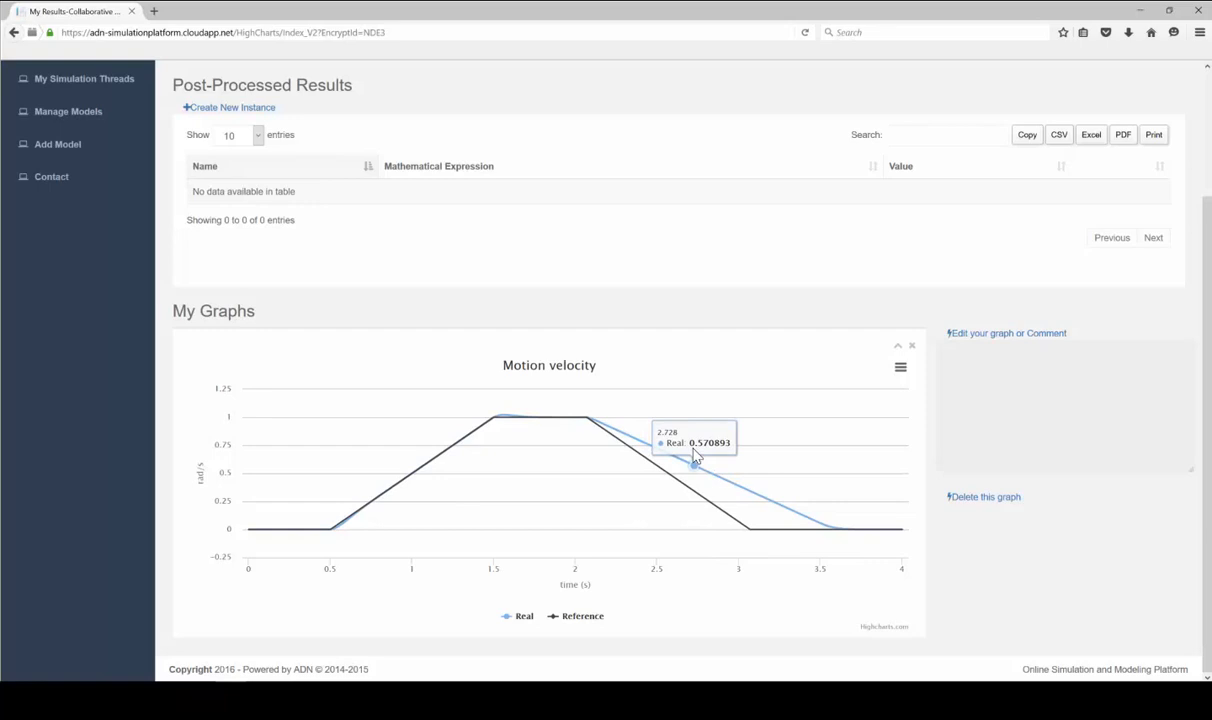
scroll(649, 462, up, 3)
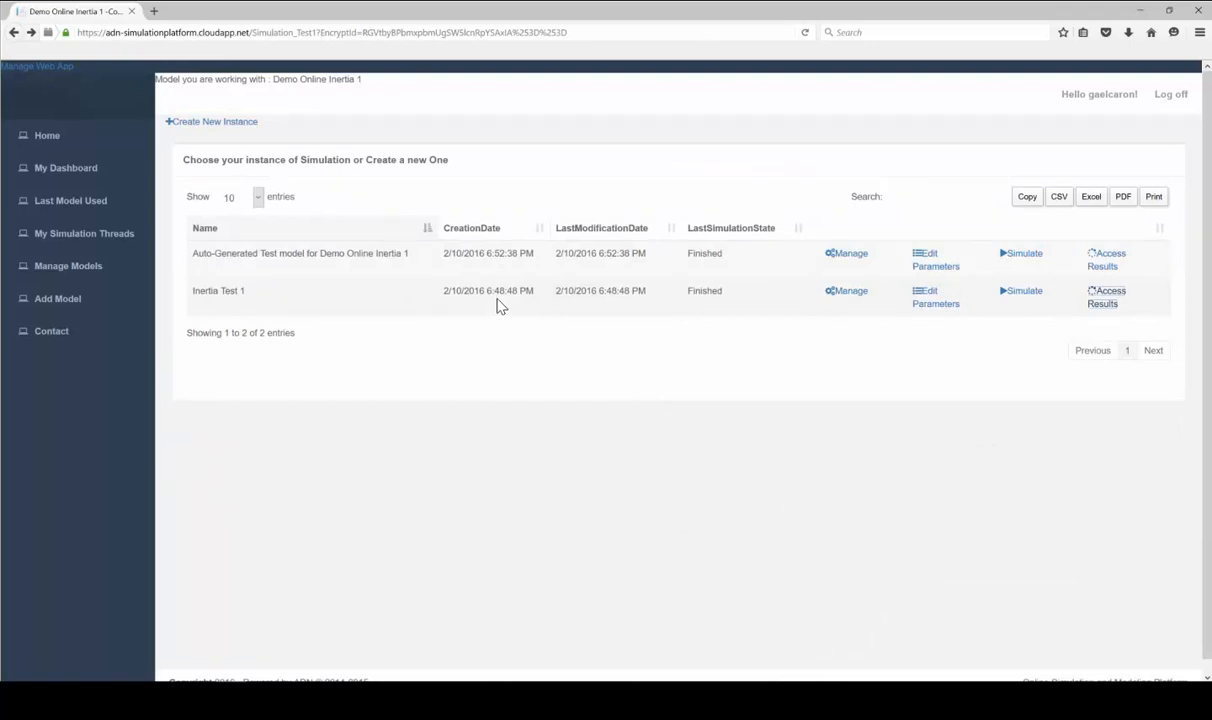
Re-save Inertia Test 1's parameters unchanged
click(938, 310)
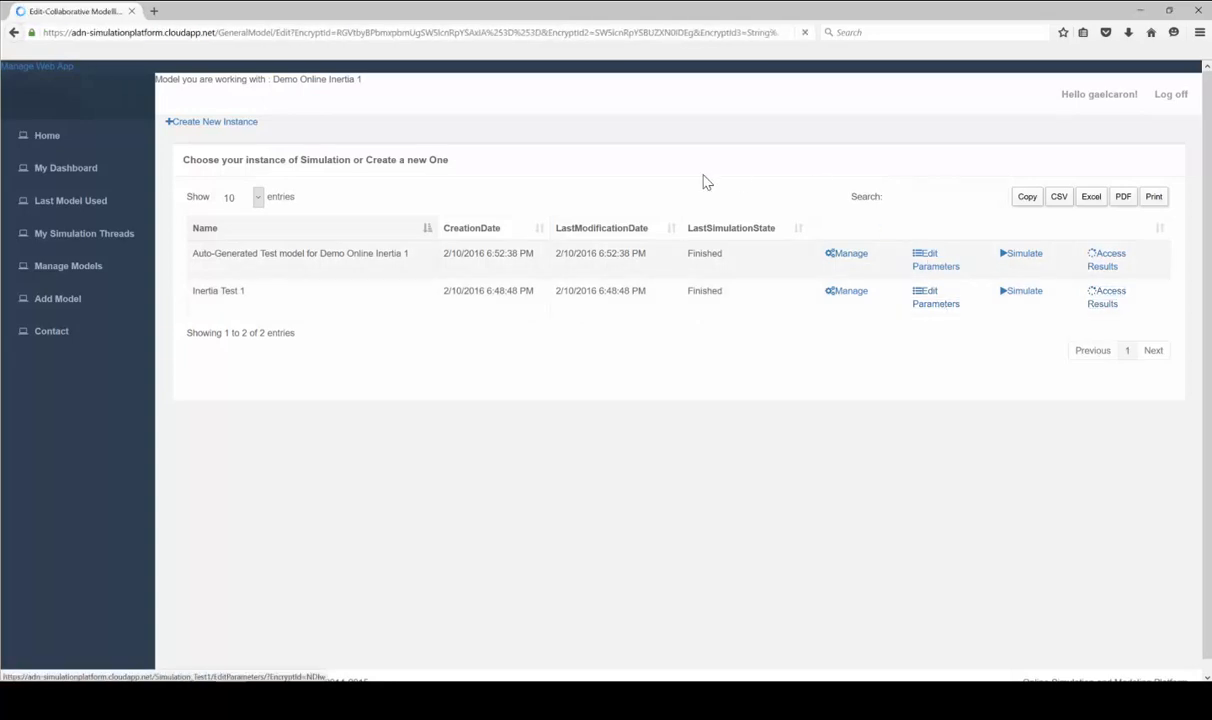
scroll(583, 347, down, 3)
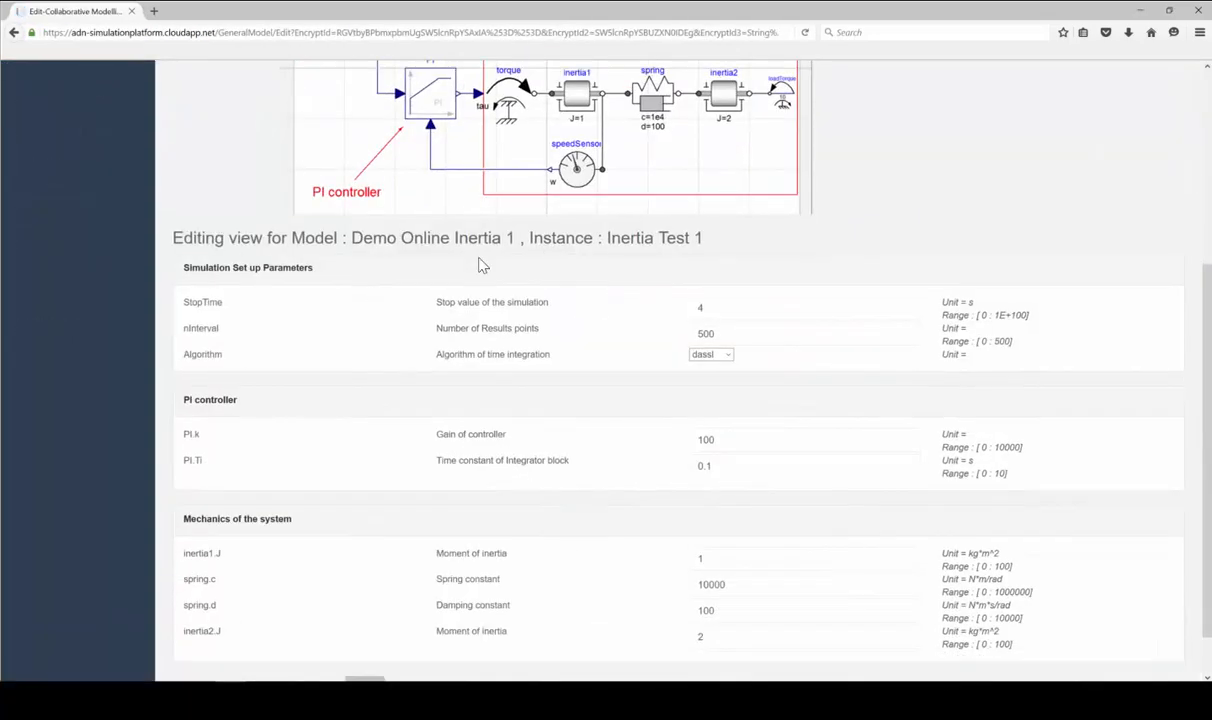
scroll(230, 387, down, 1)
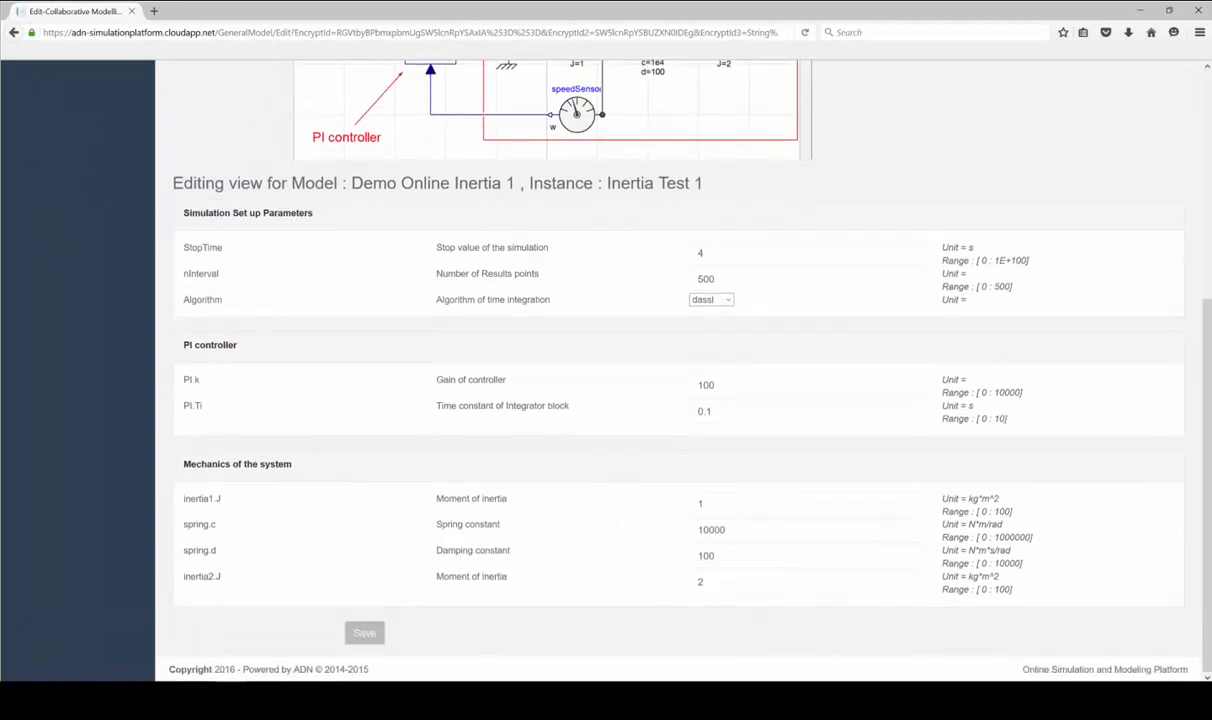
click(364, 633)
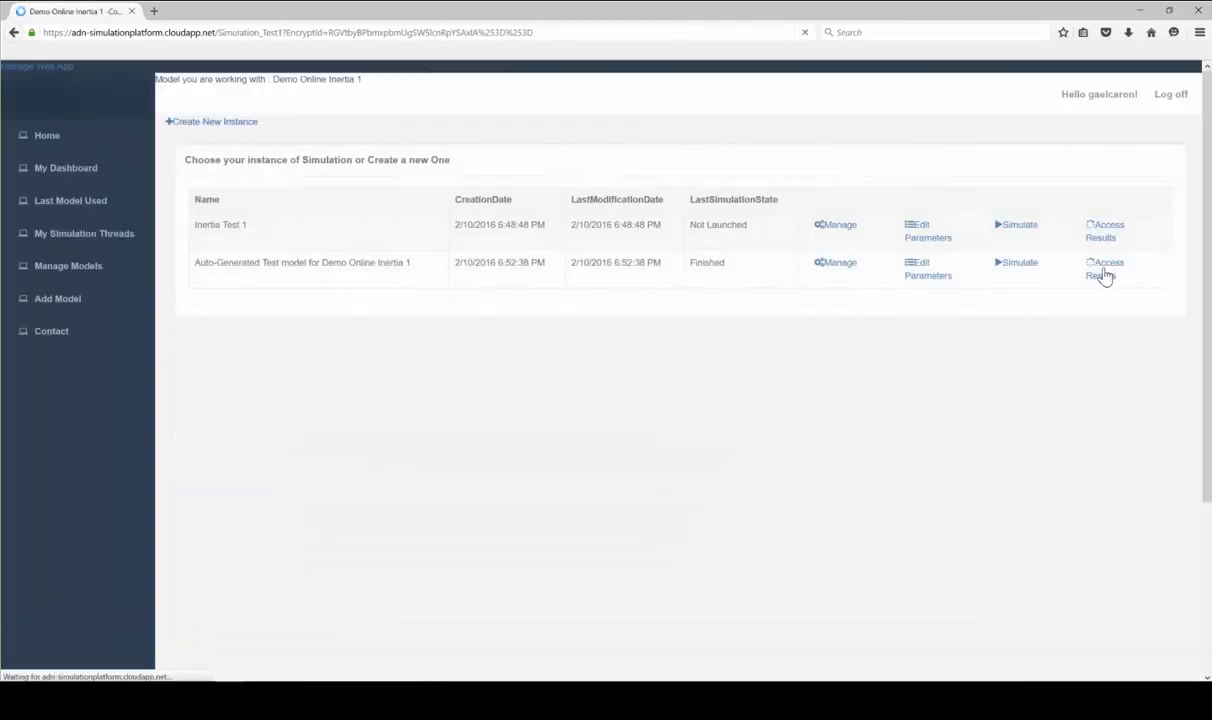
View the Auto-Generated Test model's Motion velocity results, Real versus Reference
click(1103, 266)
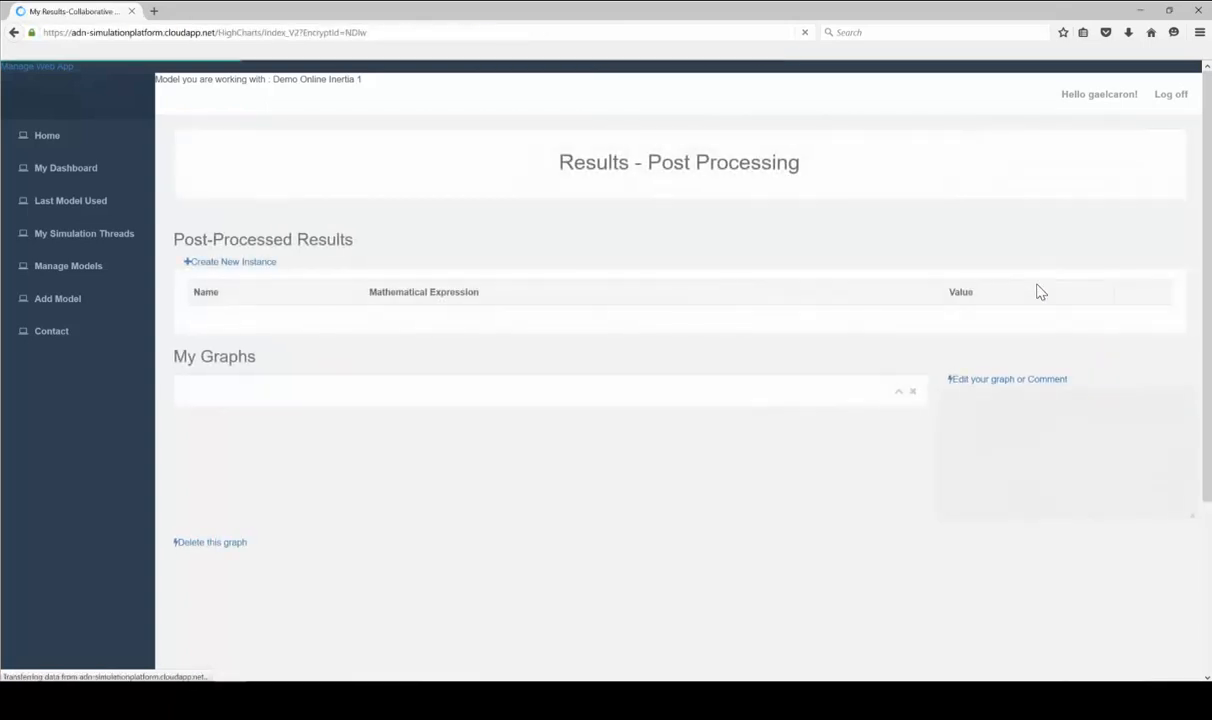
scroll(1001, 333, down, 3)
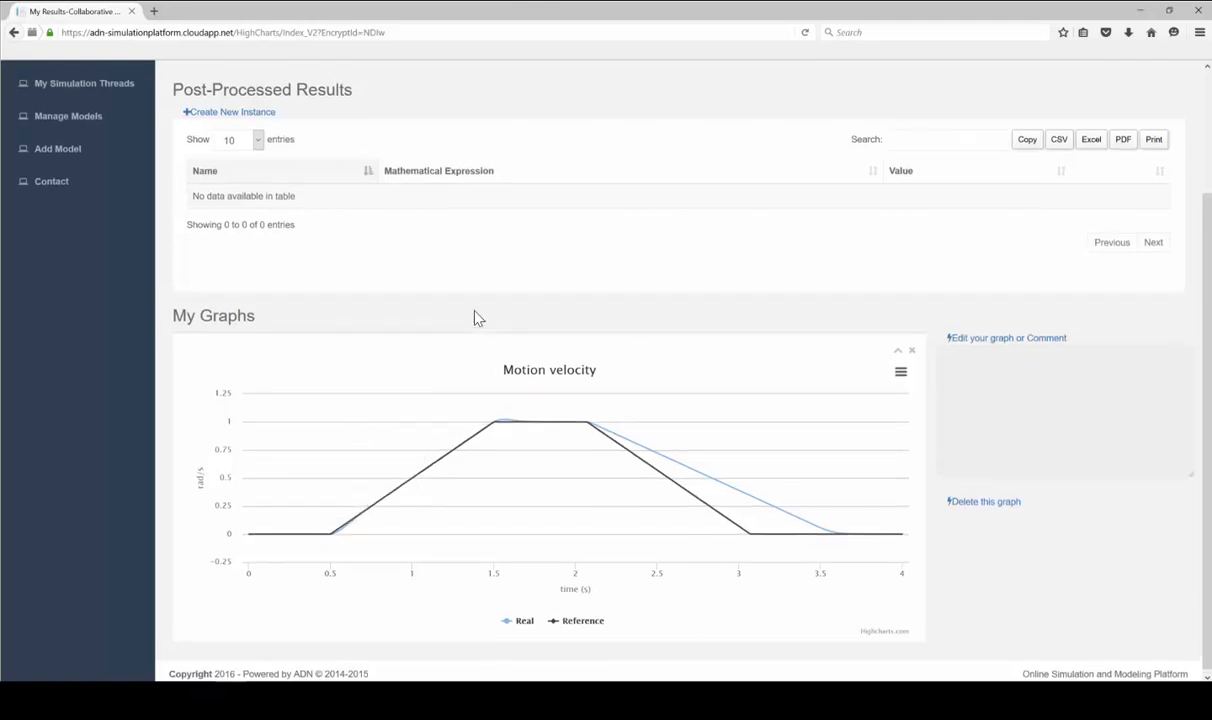
scroll(455, 300, up, 3)
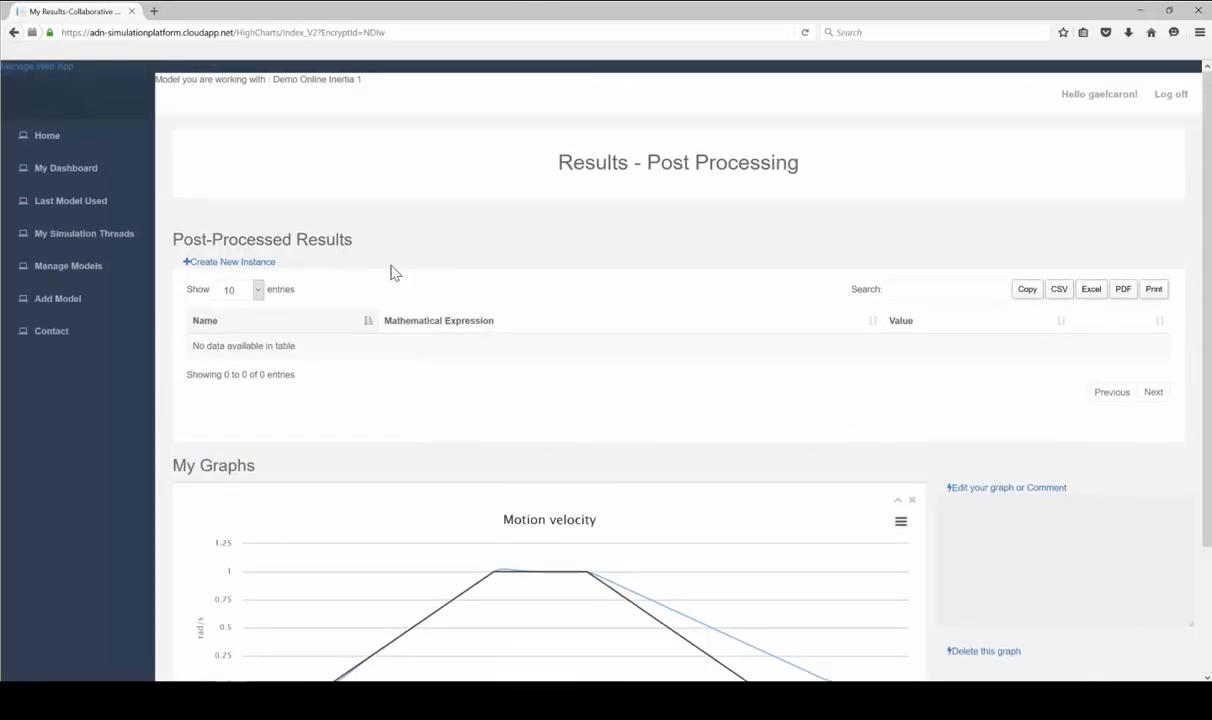
Open Demo Online Inertia 1's variable lists from Manage Models
click(86, 268)
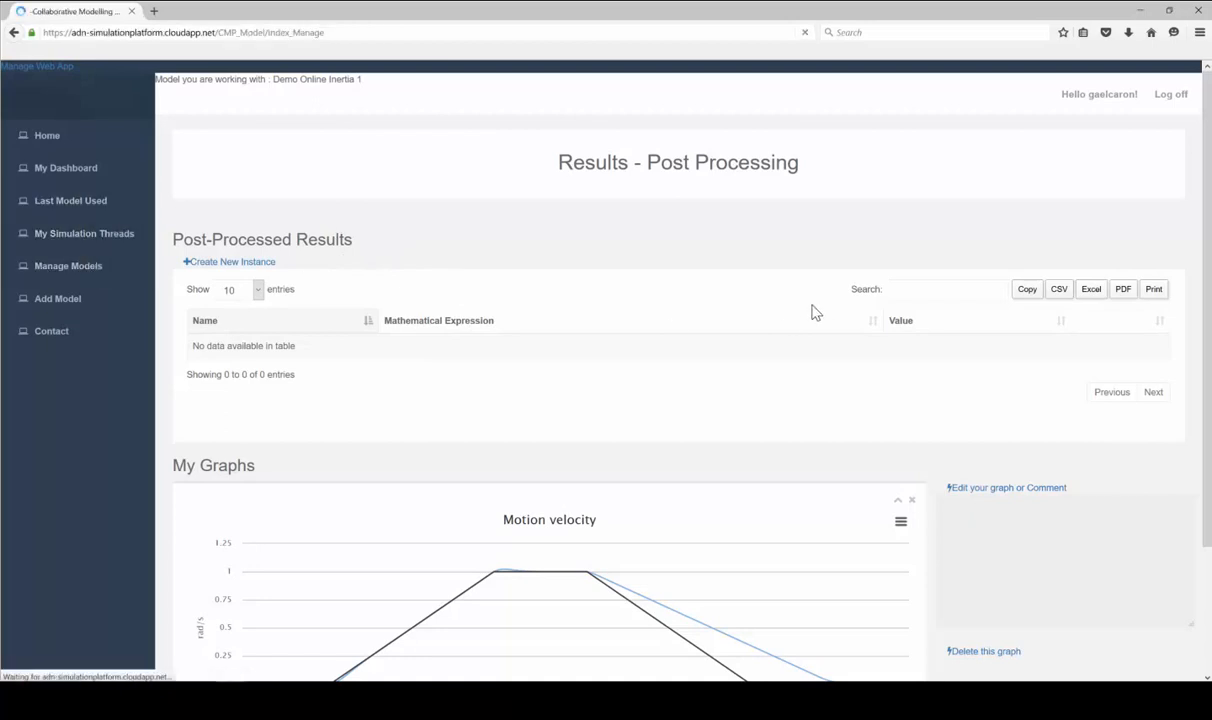
scroll(938, 405, down, 1)
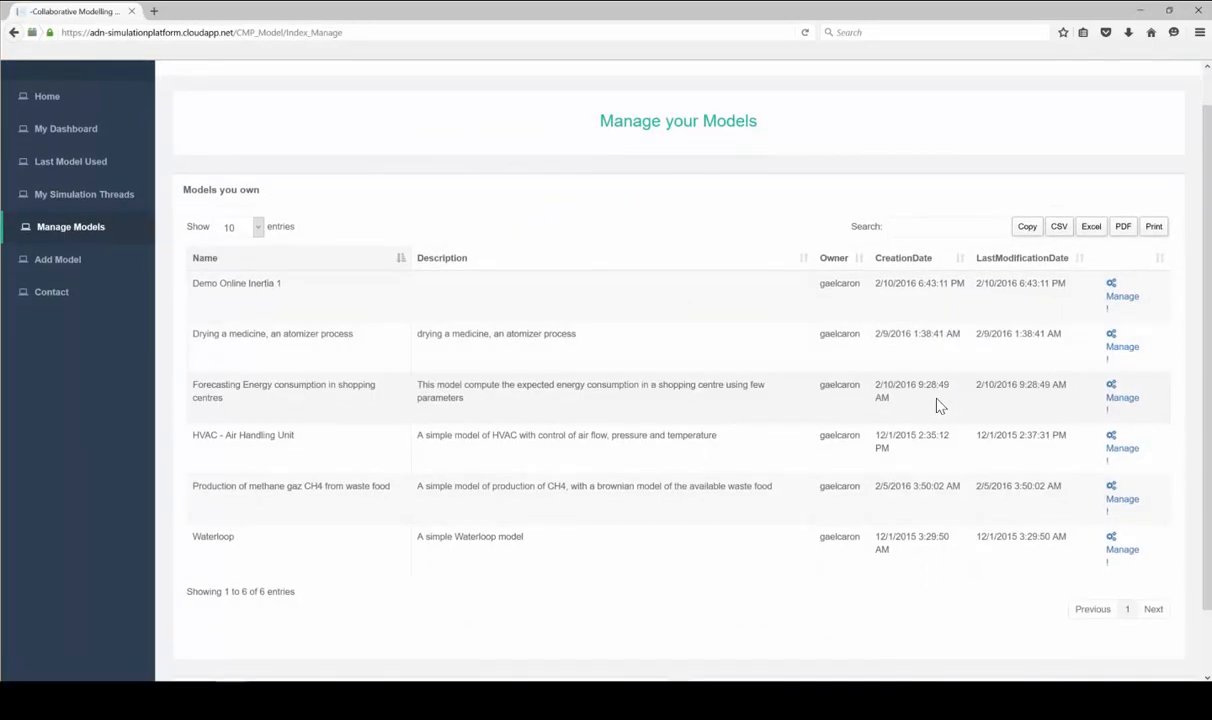
scroll(939, 406, down, 2)
scroll(960, 400, up, 3)
click(1123, 340)
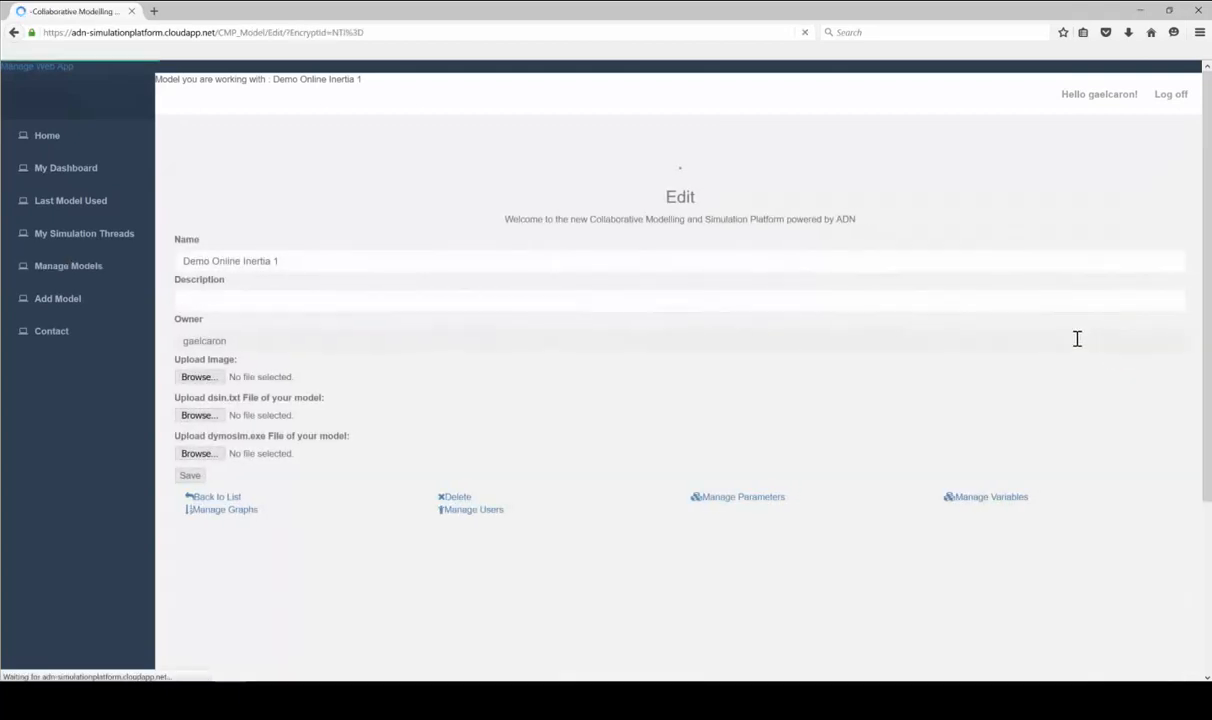
click(1000, 497)
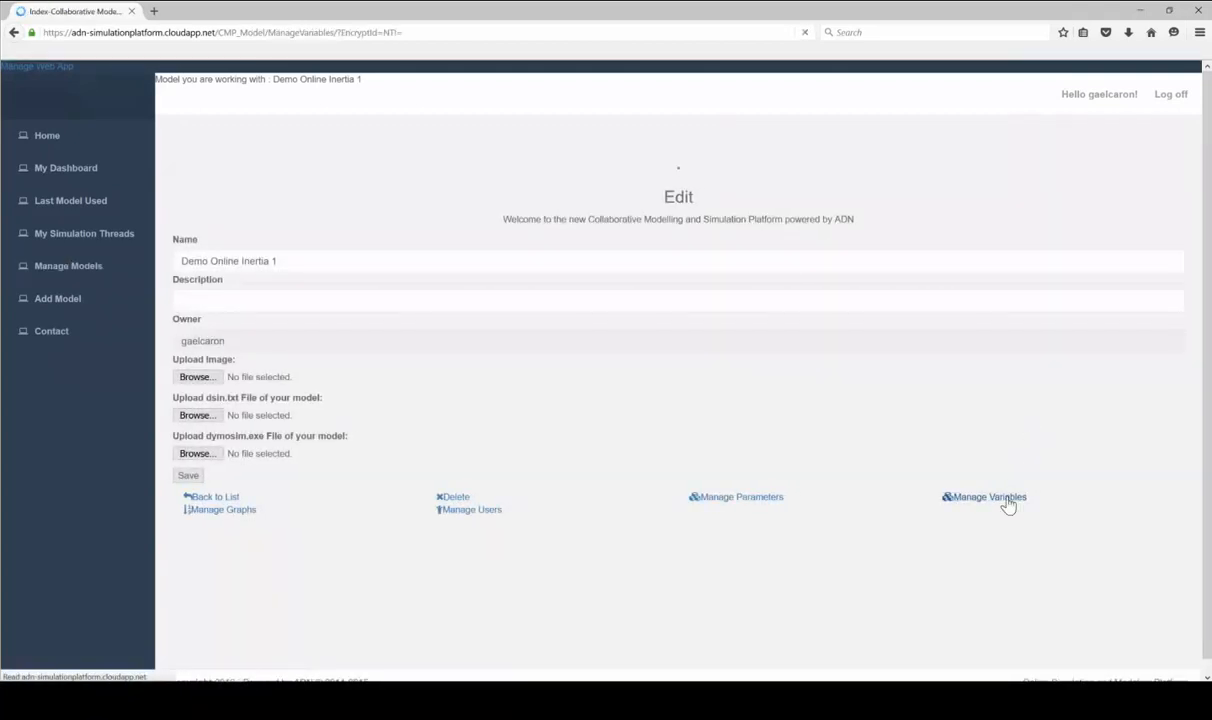
Add inertia2.der(w) (rad/s^2) as a known variable and save
scroll(909, 405, down, 2)
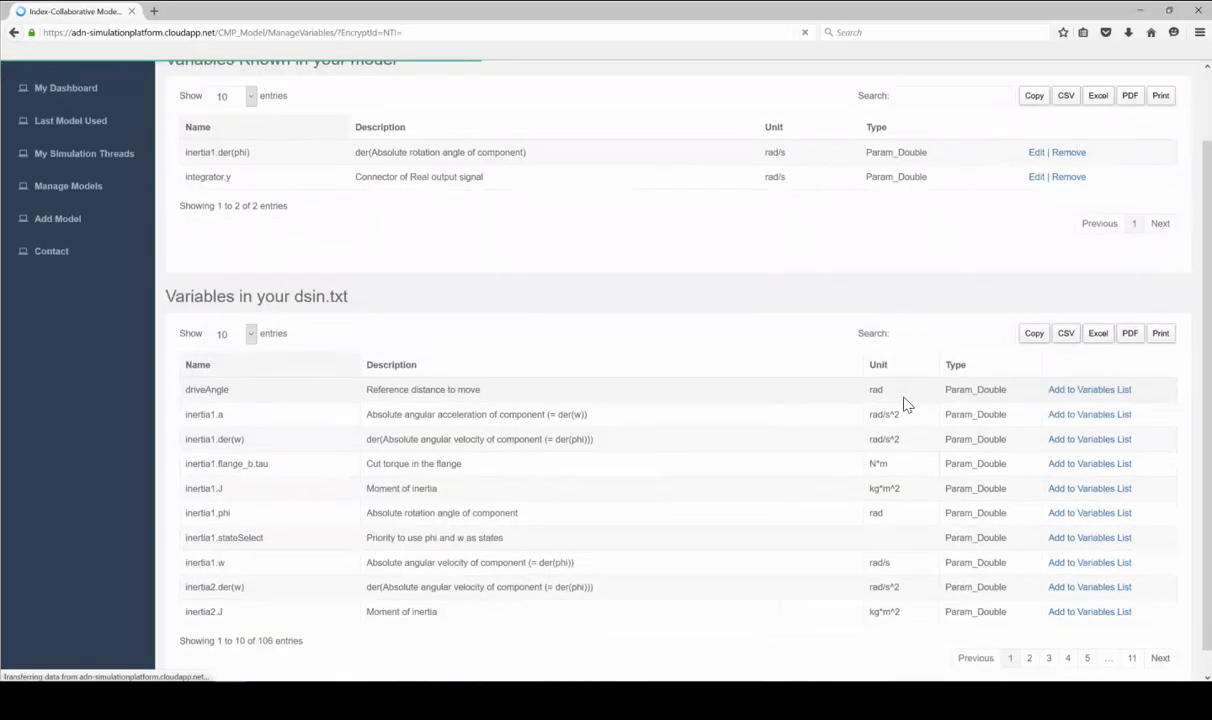
scroll(828, 583, down, 1)
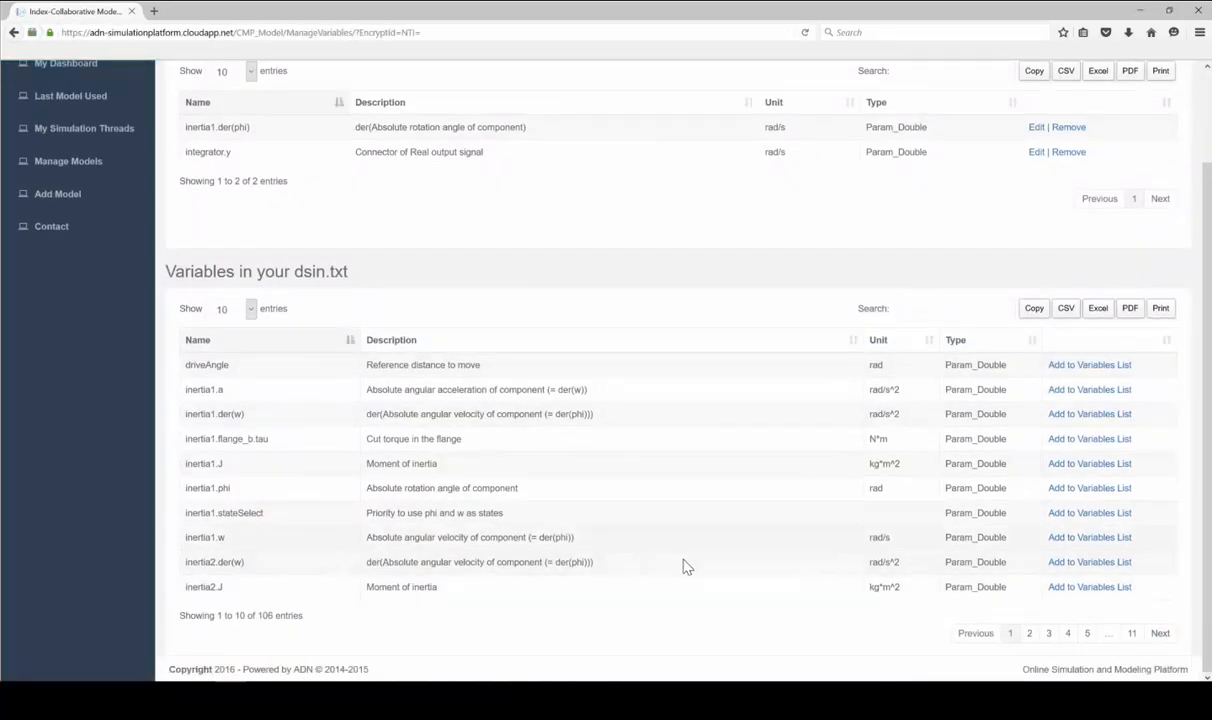
click(1086, 566)
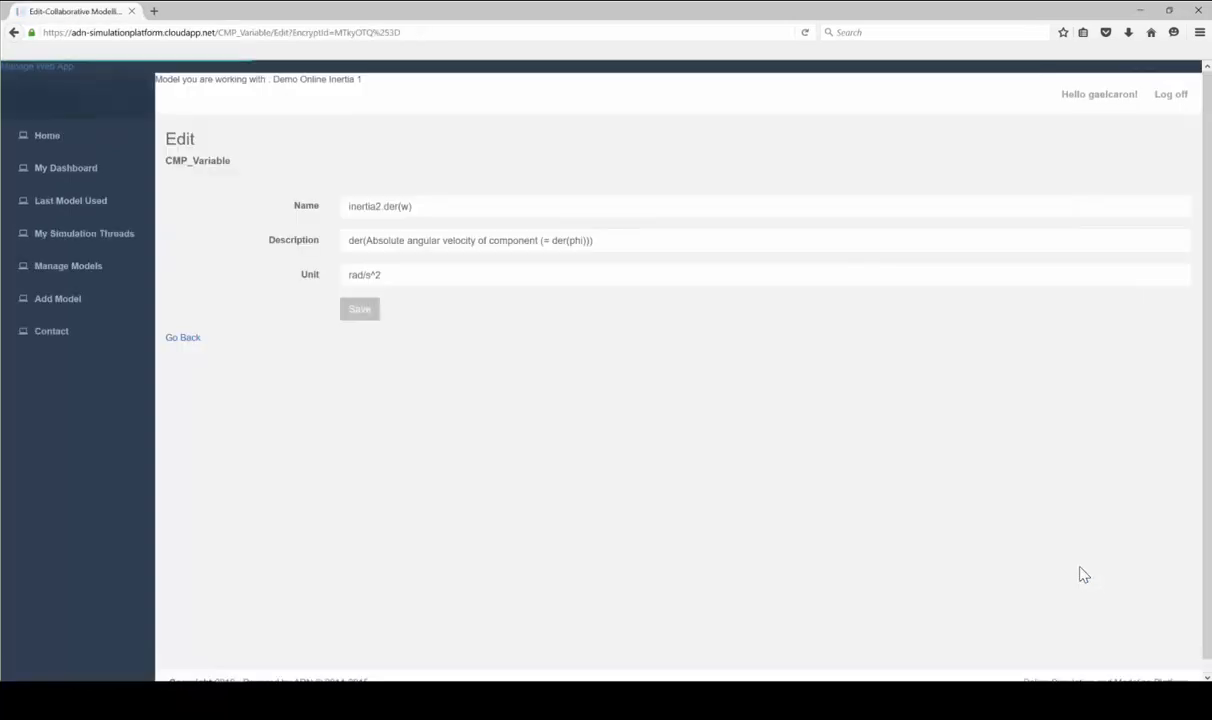
click(359, 308)
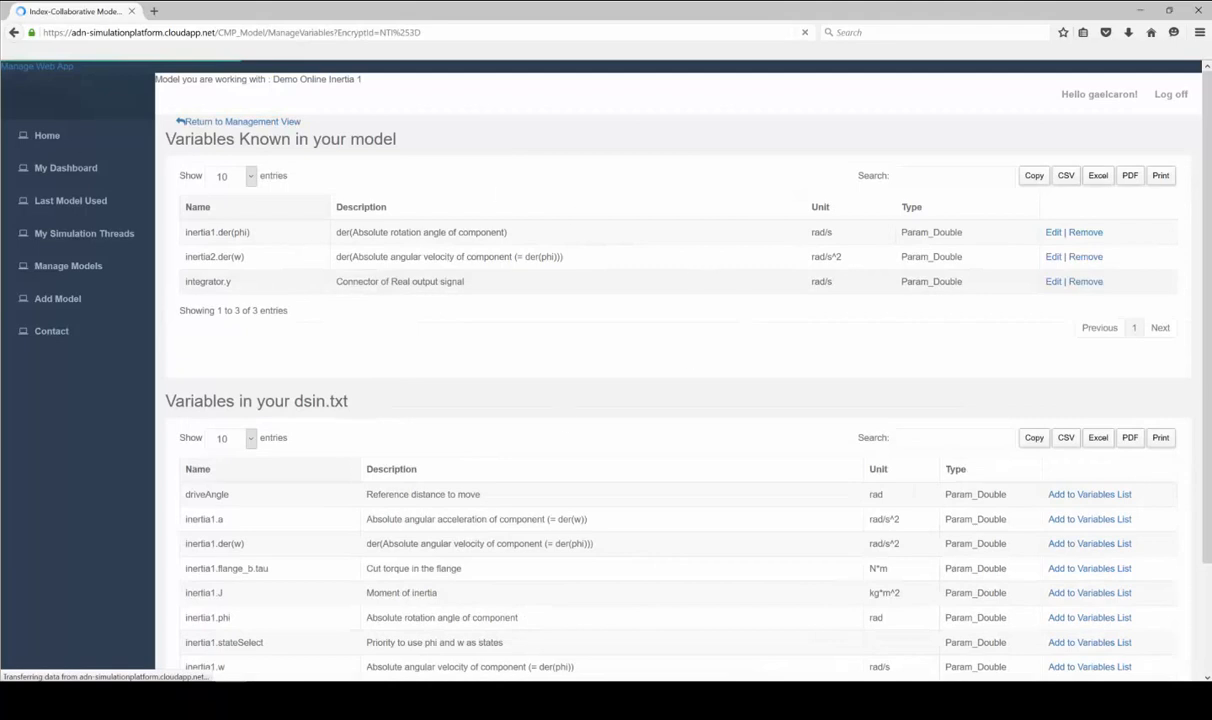
click(14, 177)
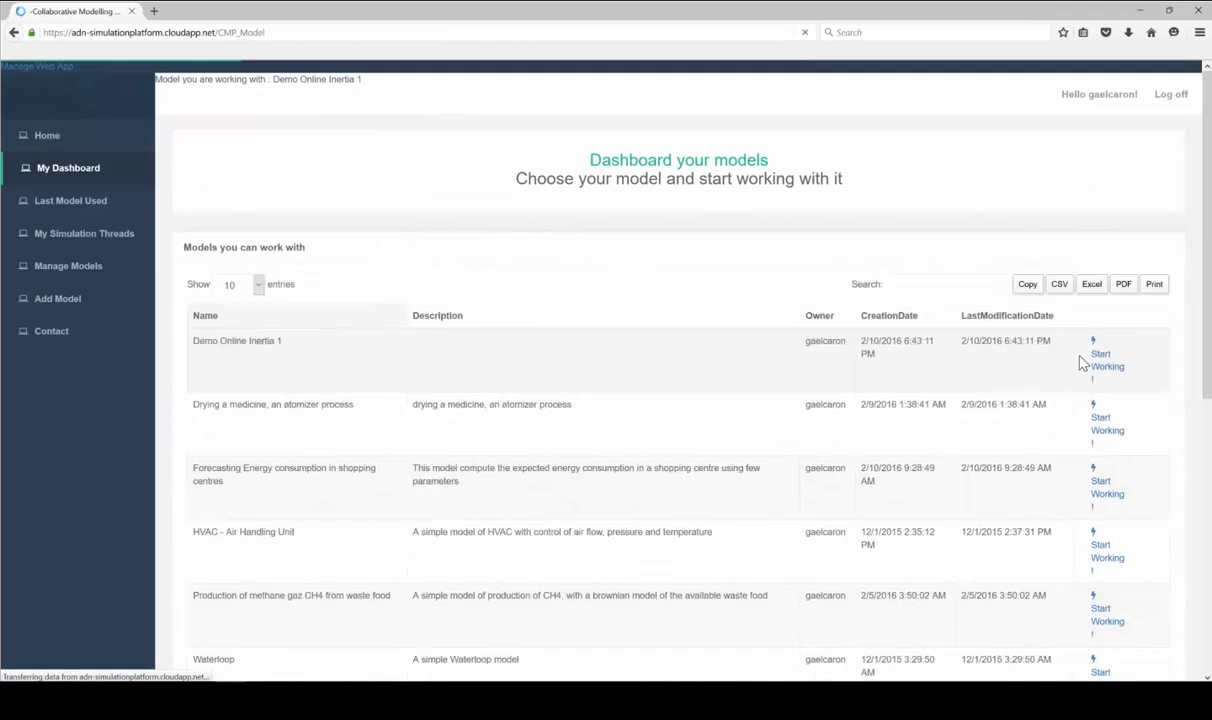
Create a new instance 'Inertia Test 2' of Demo Online Inertia 1 and simulate it
click(1100, 366)
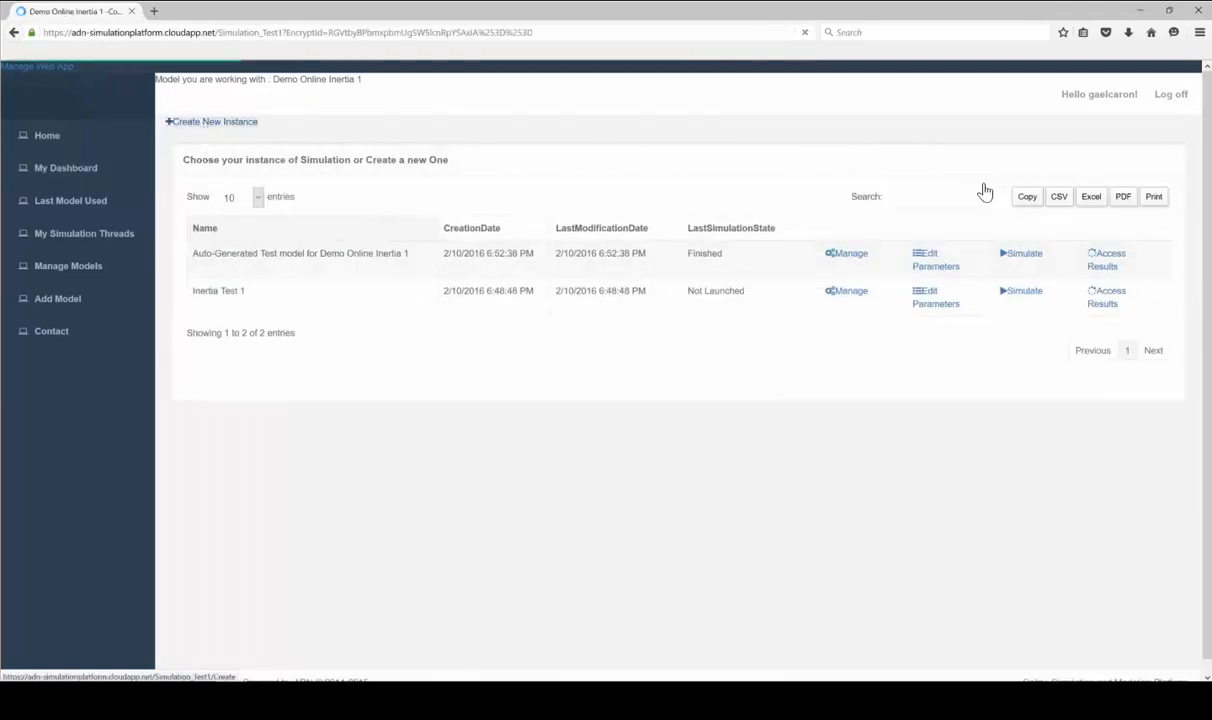
click(227, 124)
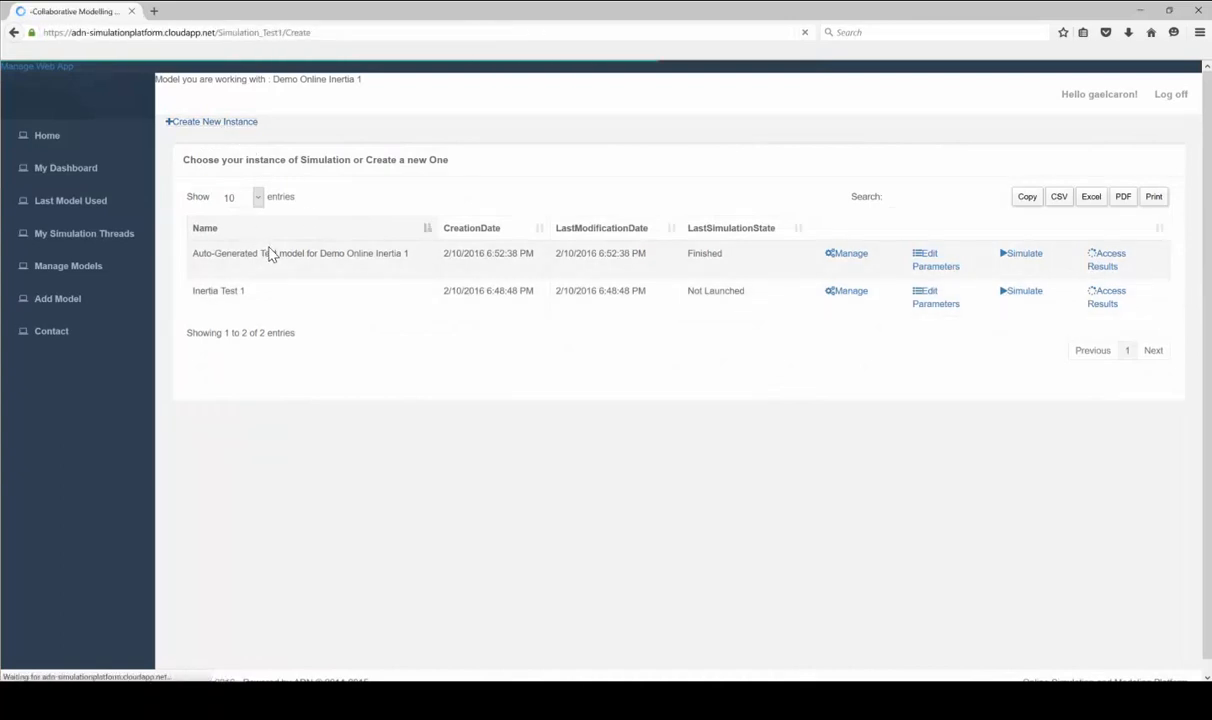
click(275, 311)
text(In)
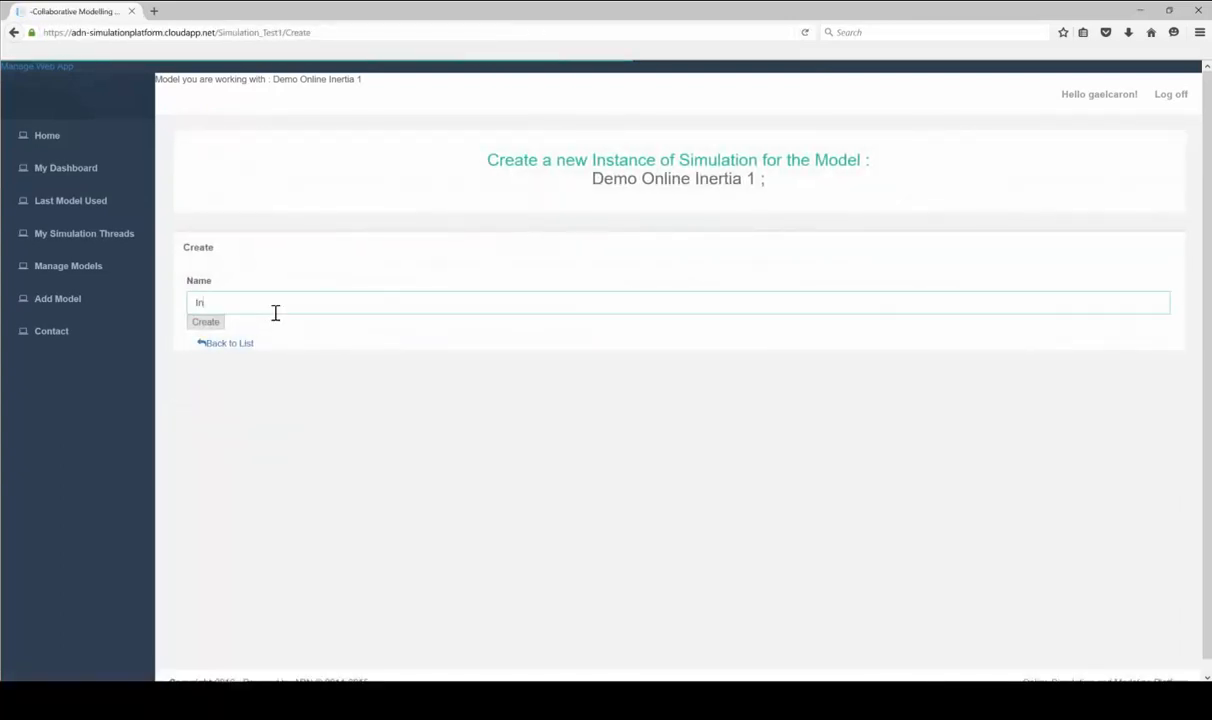
text(ertia )
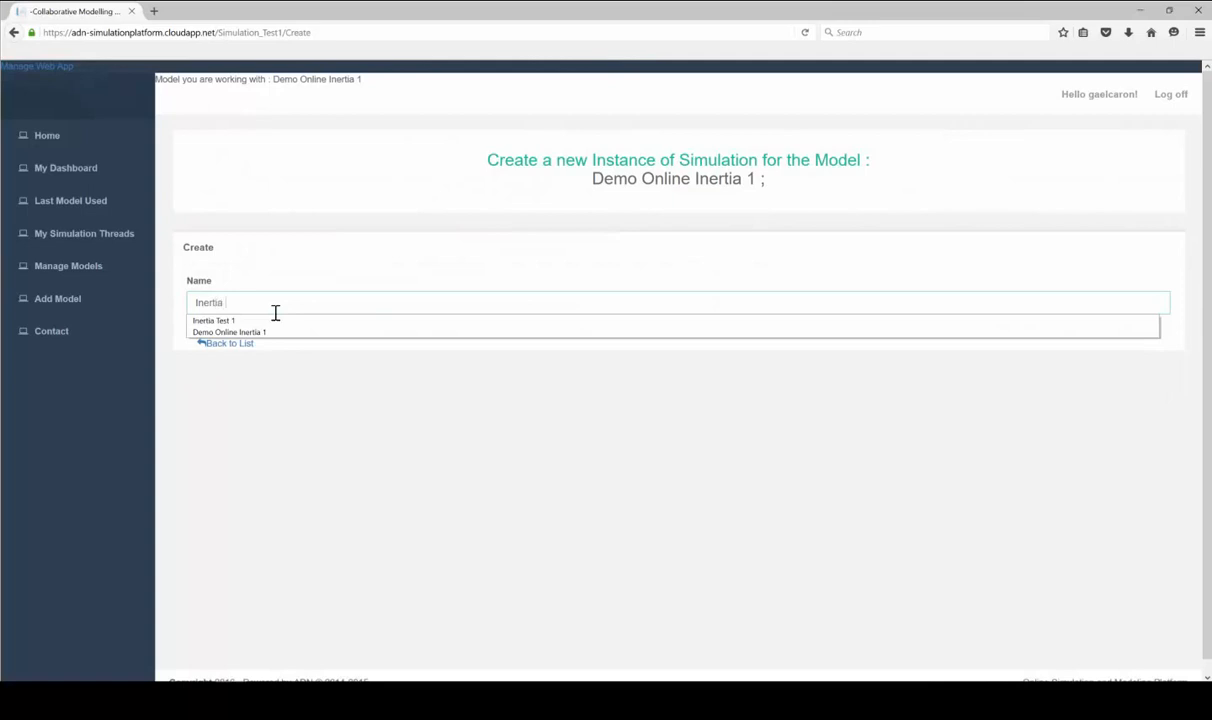
text(Test 2)
key(Return)
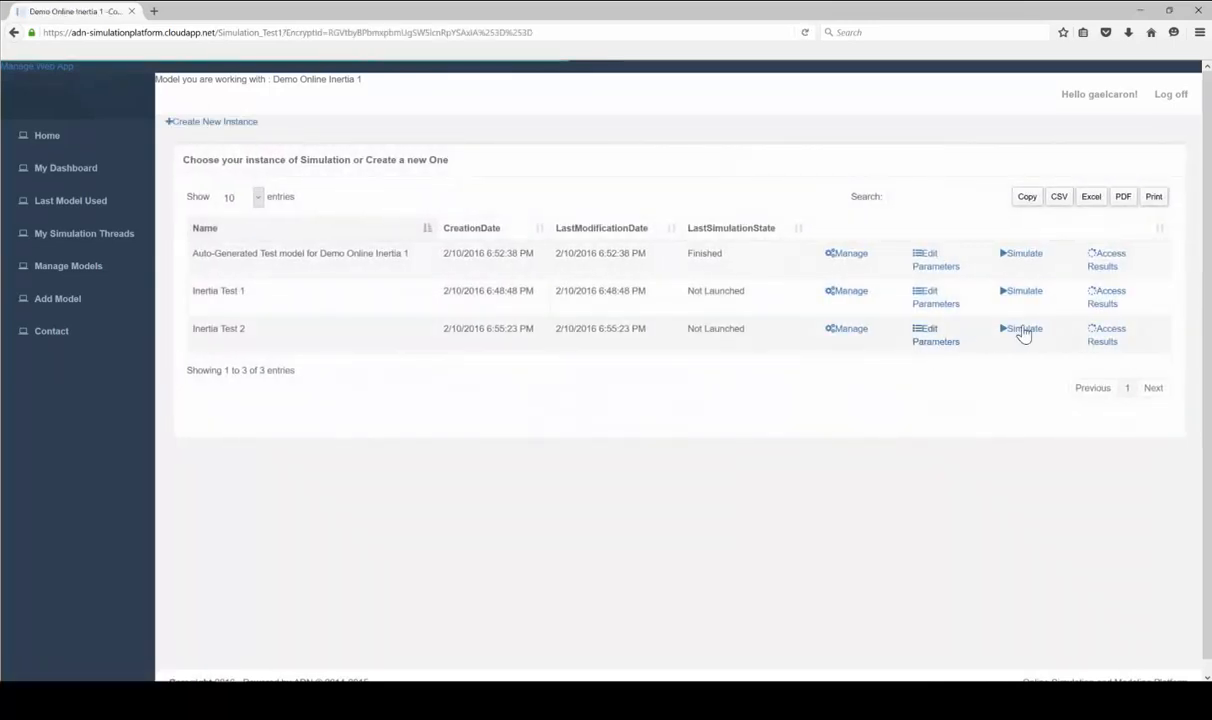
click(1022, 334)
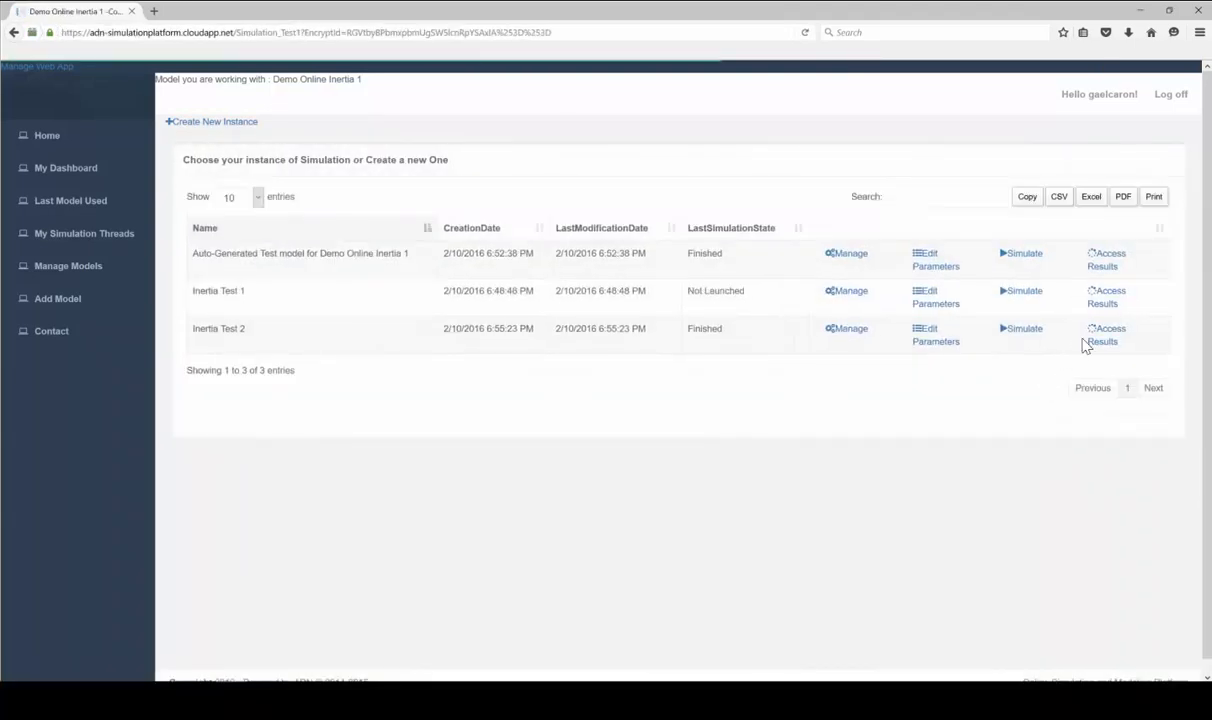
Open Inertia Test 2's results, review the Motion velocity and inertia2.der(w) graphs, and view the chart's export menu
click(1104, 338)
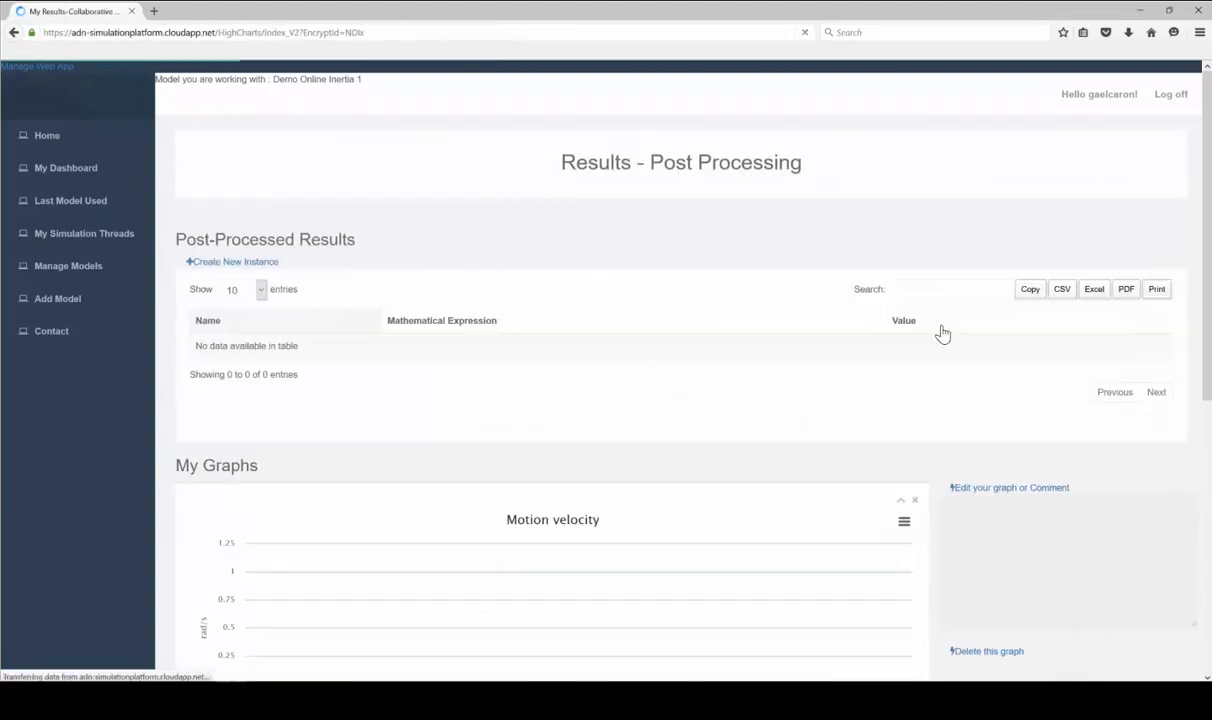
scroll(942, 333, down, 5)
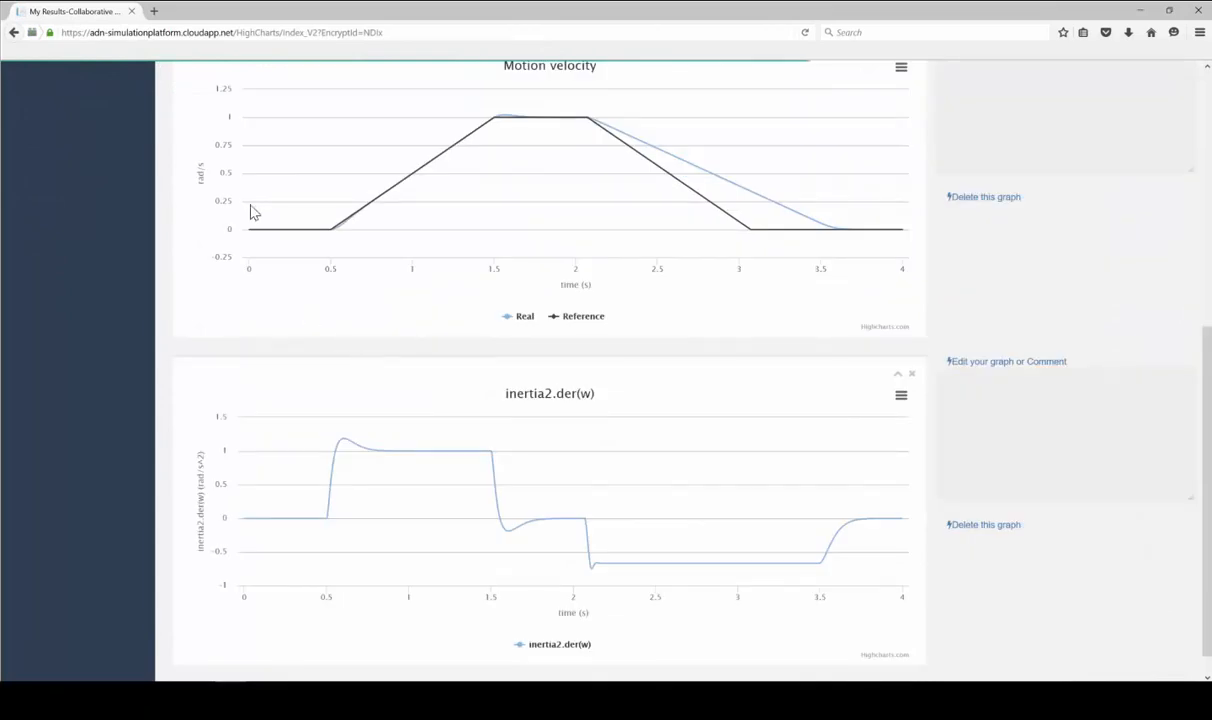
scroll(563, 192, up, 3)
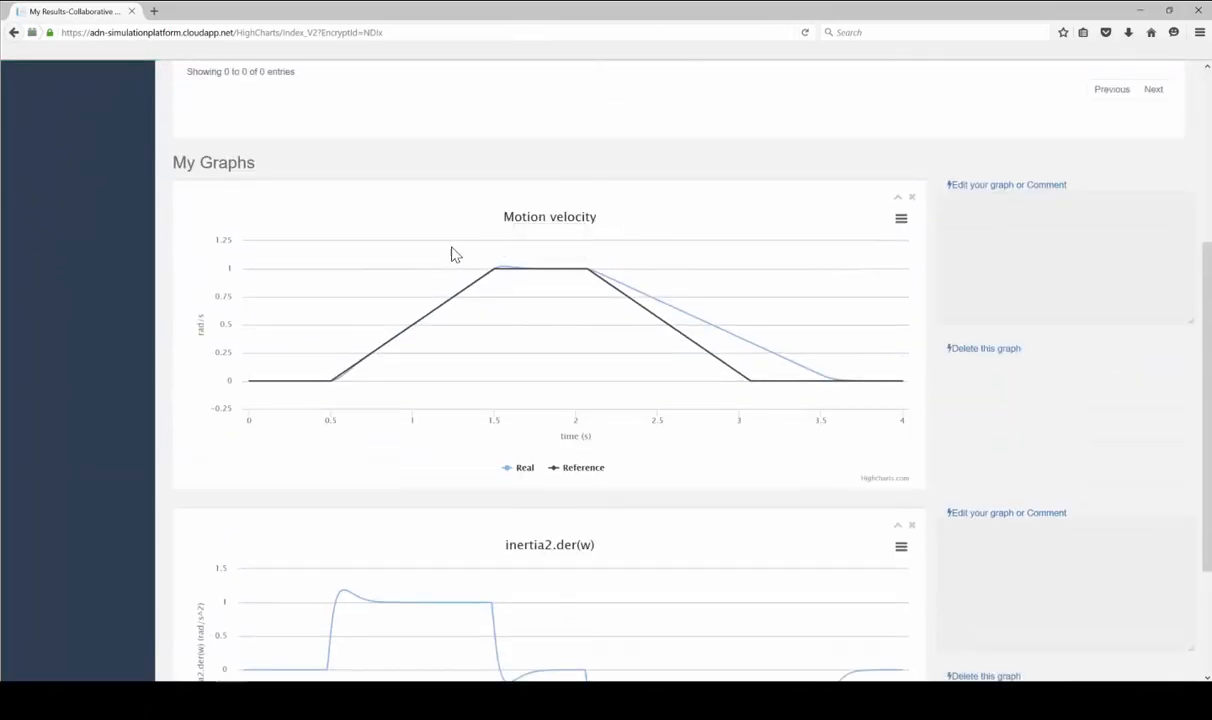
scroll(657, 279, down, 4)
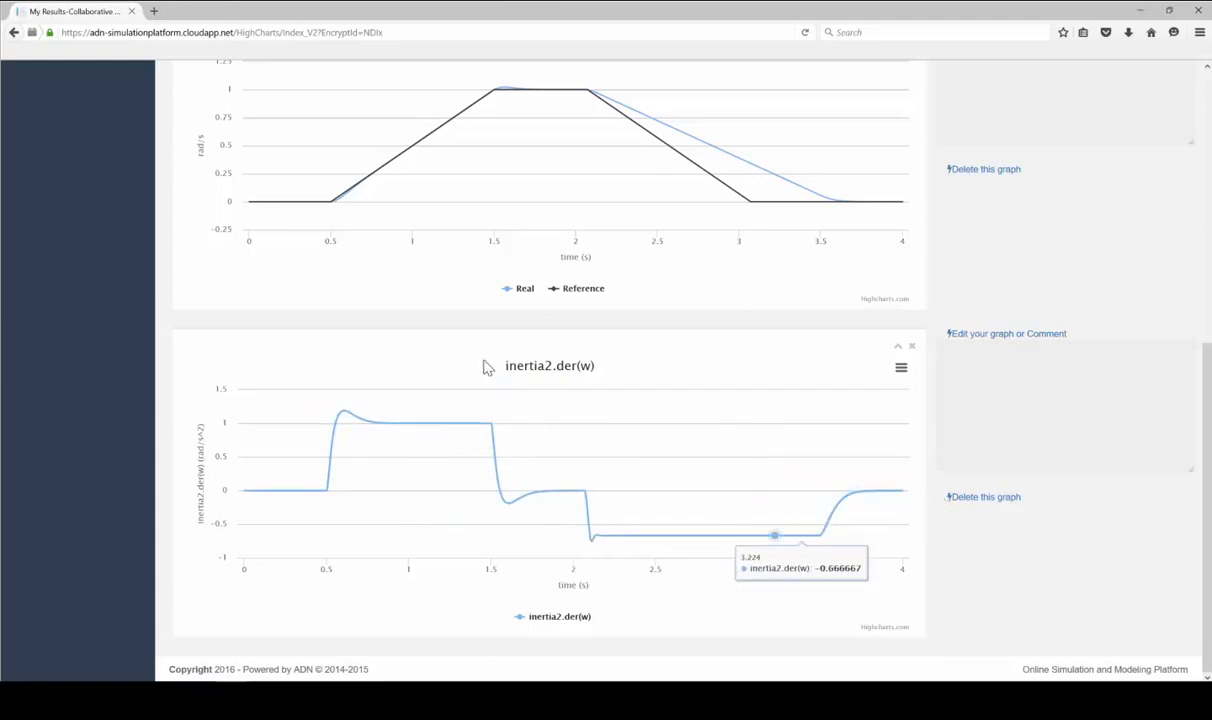
scroll(633, 273, up, 3)
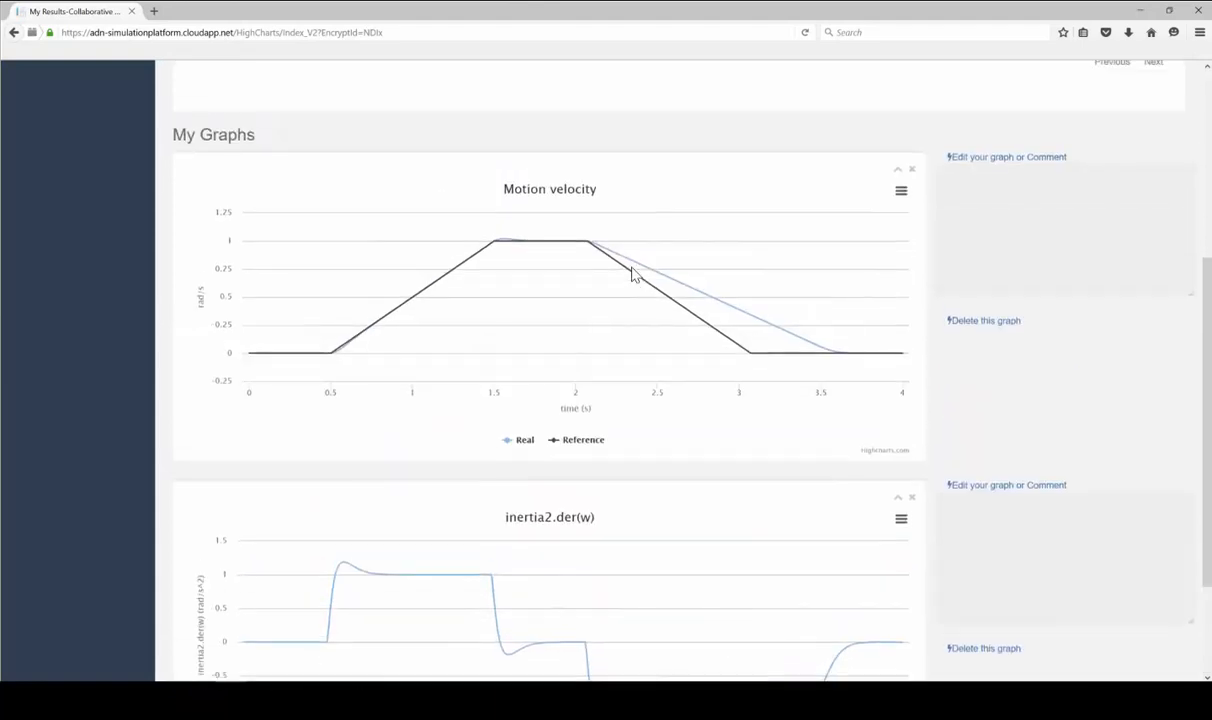
click(901, 190)
scroll(687, 371, up, 4)
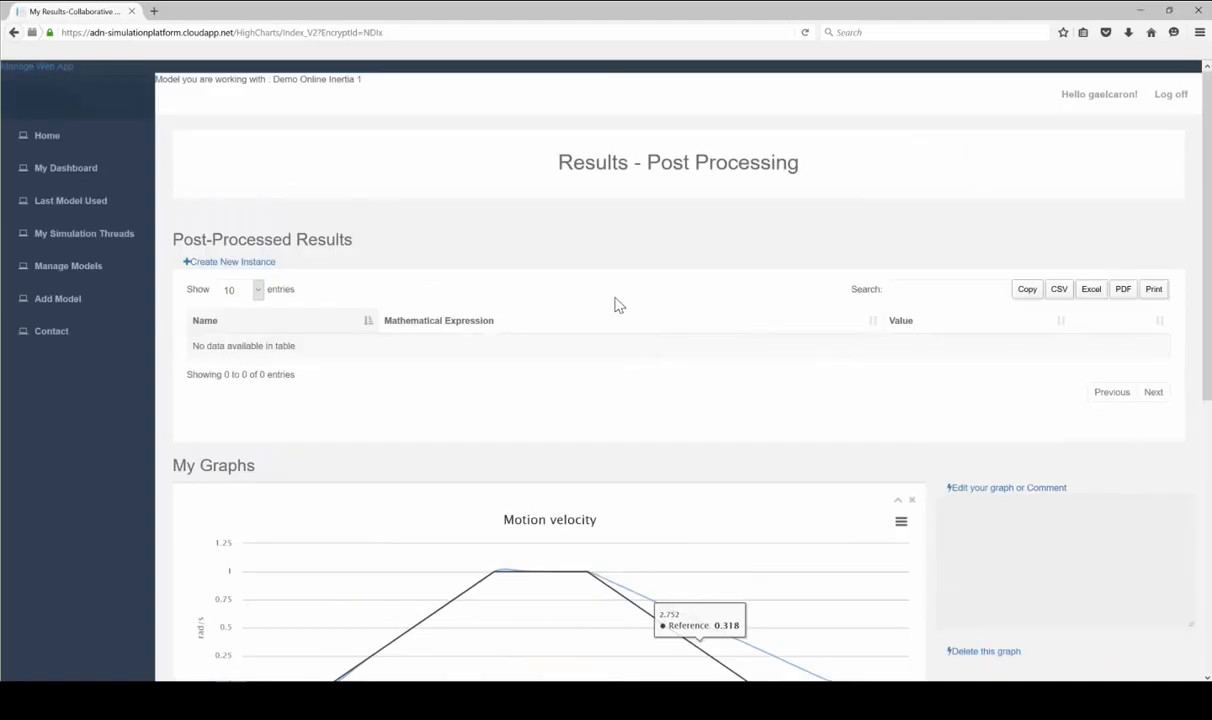
Show the list of users who can access Demo Online Inertia 1 from Manage Models
click(97, 268)
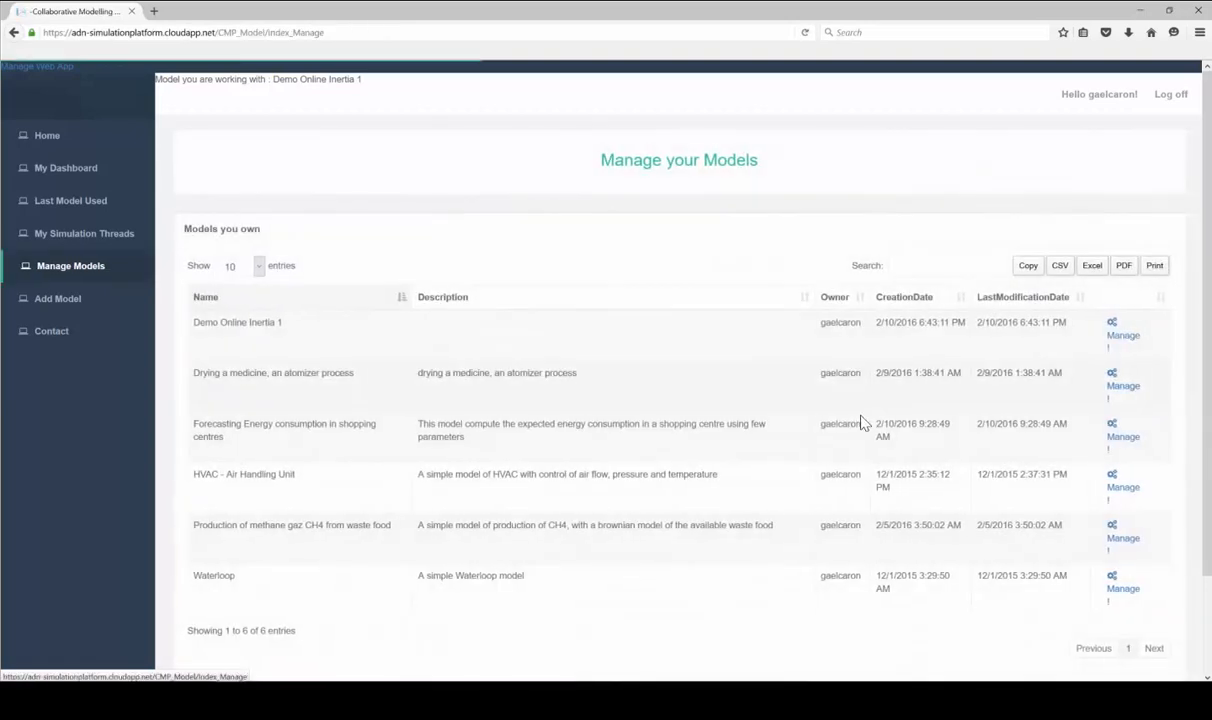
click(1122, 335)
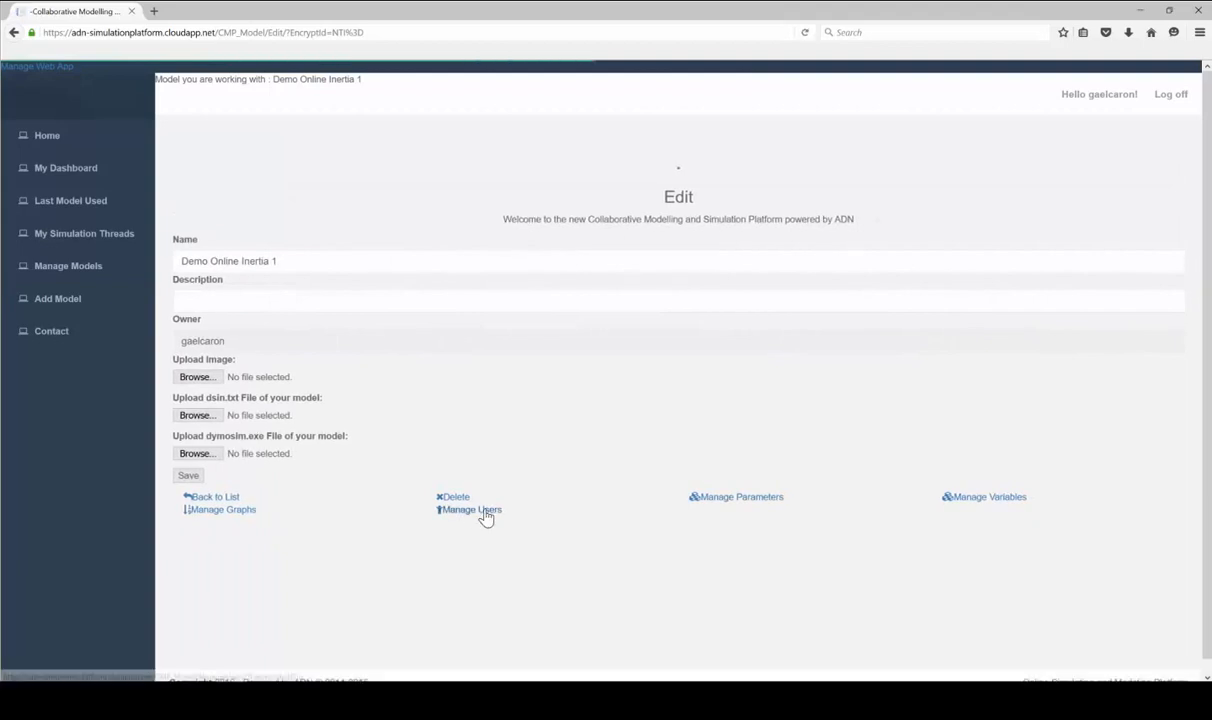
click(485, 512)
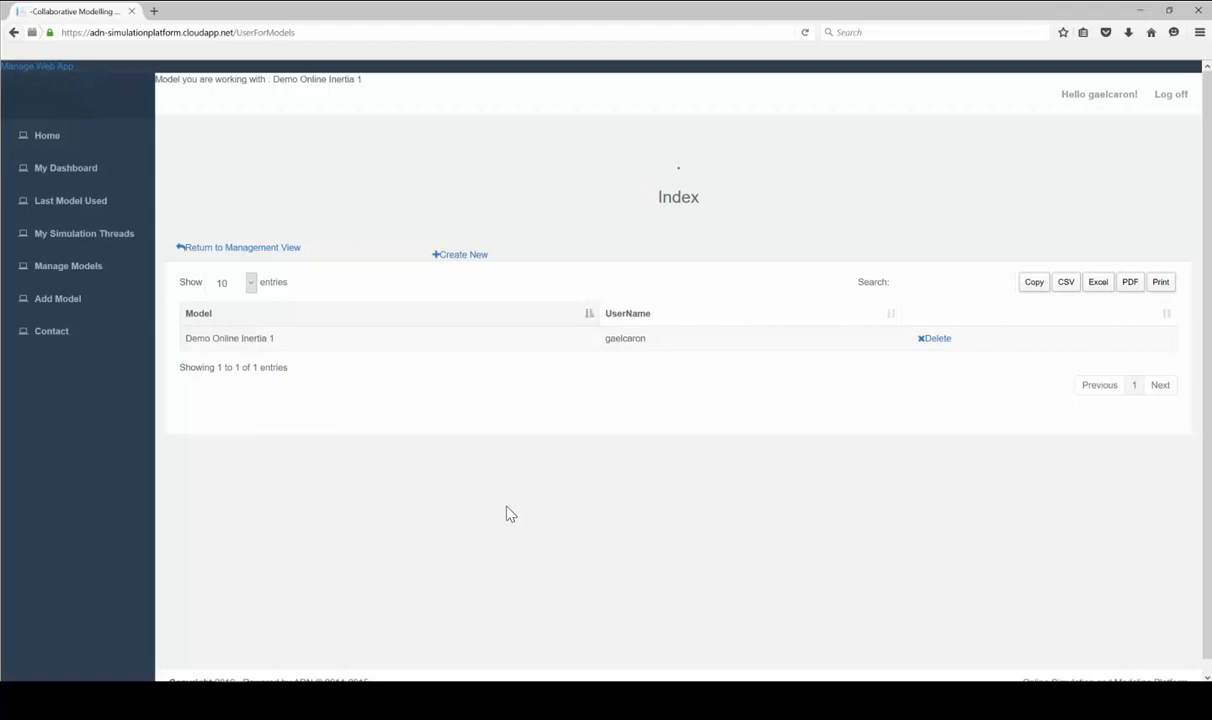
Grant User1 access to Demo Online Inertia 1, then log off the owner account
click(460, 258)
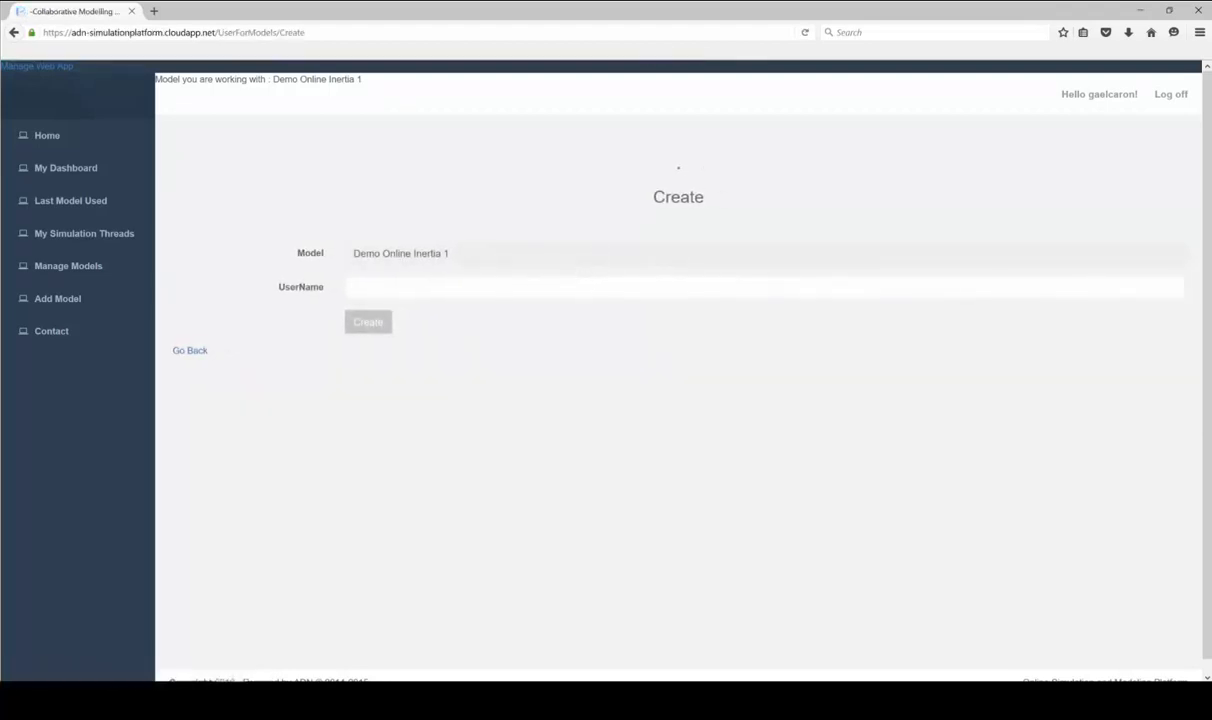
click(590, 287)
text(user)
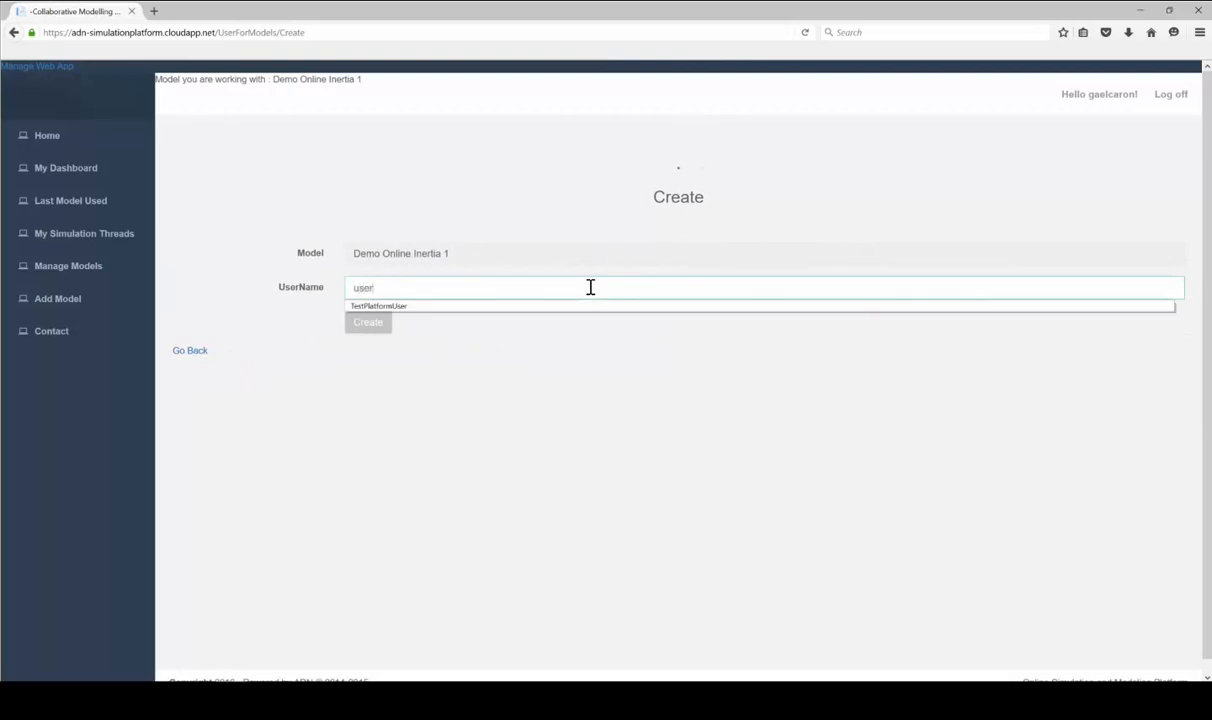
key(BackSpace)
key(BackSpace)
key(BackSpace)
key(BackSpace)
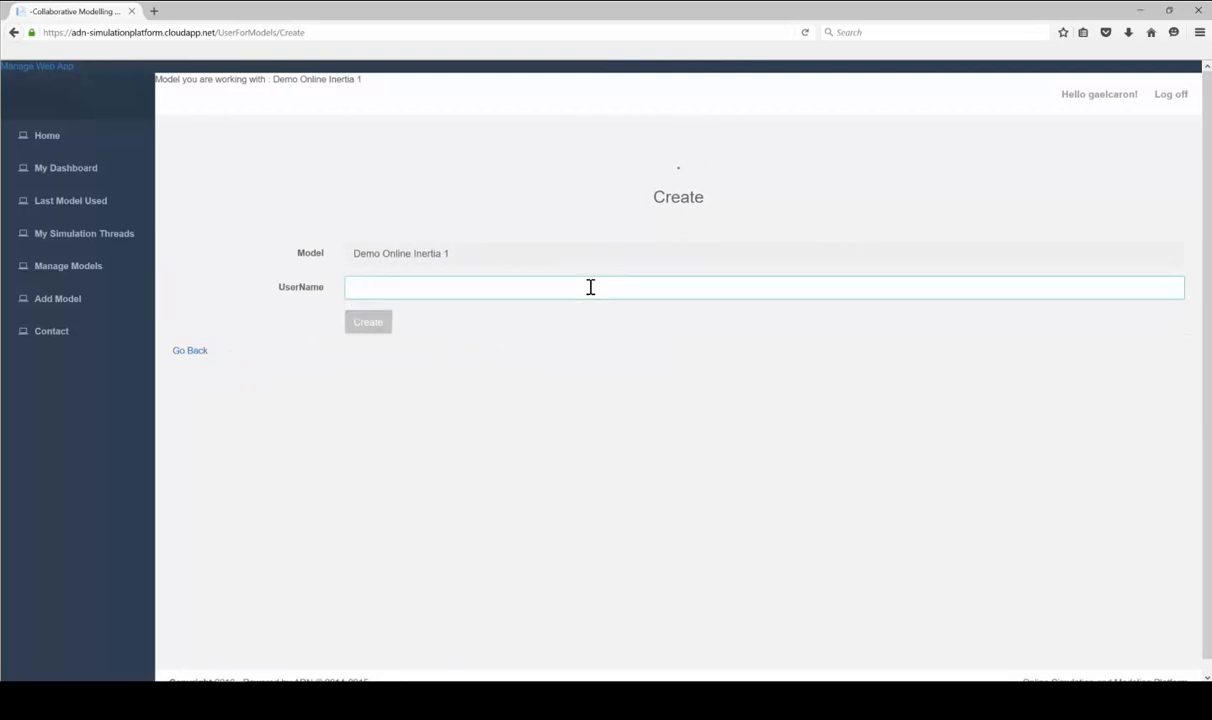
text(User)
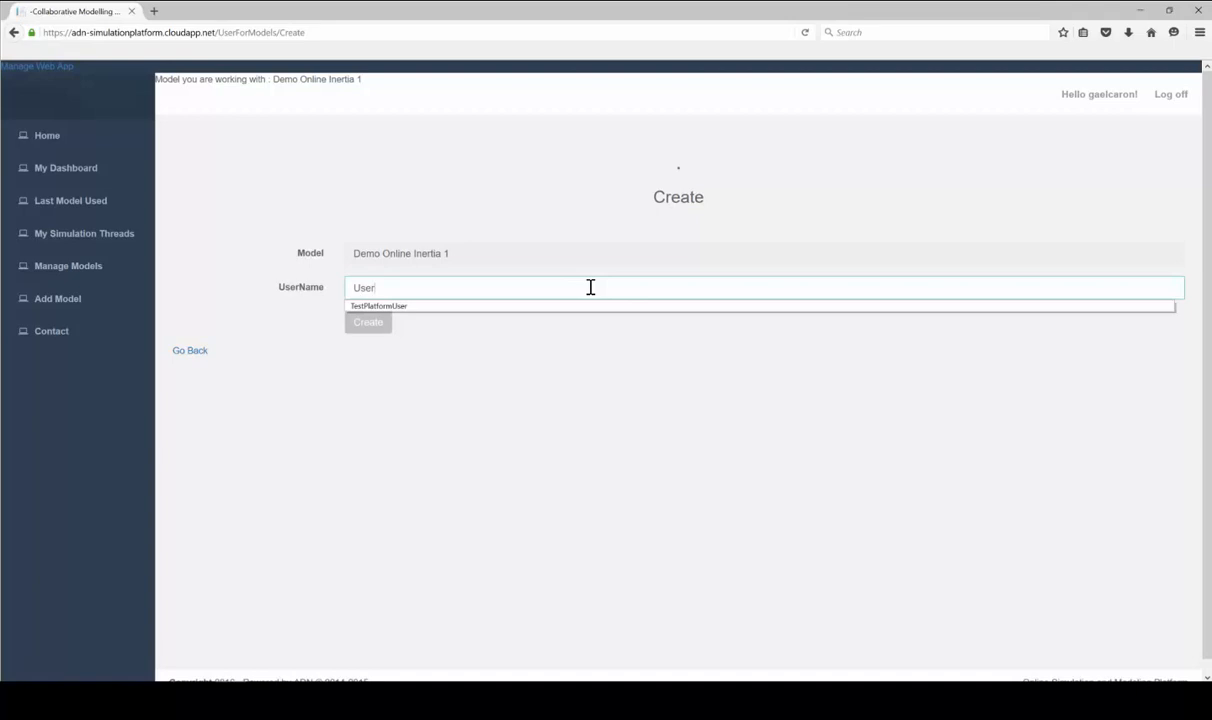
text(1)
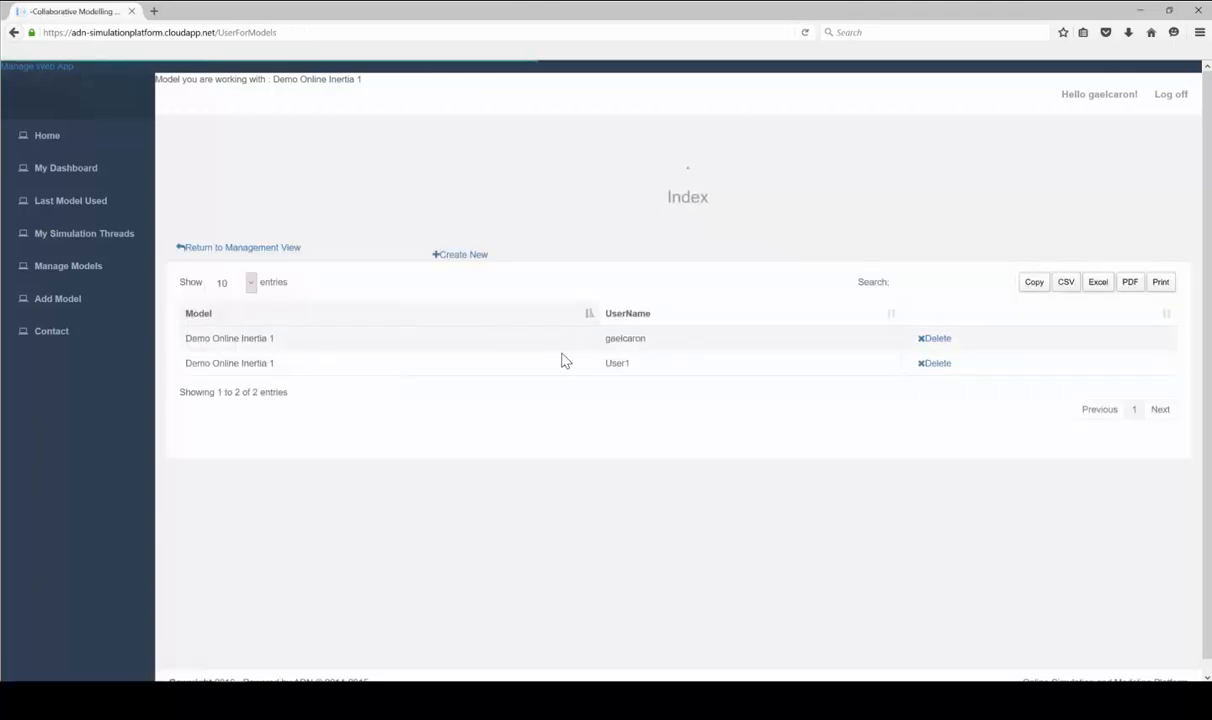
click(1170, 96)
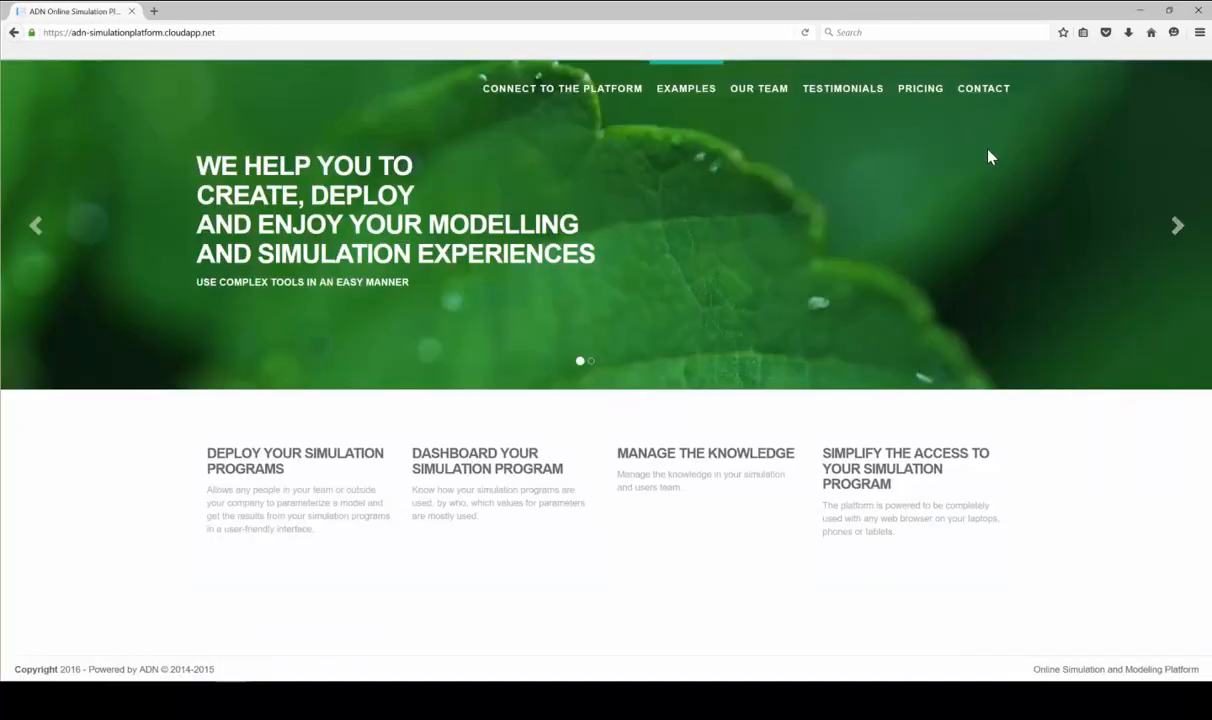
Register a new user account with a user name and password, and sign in
click(595, 89)
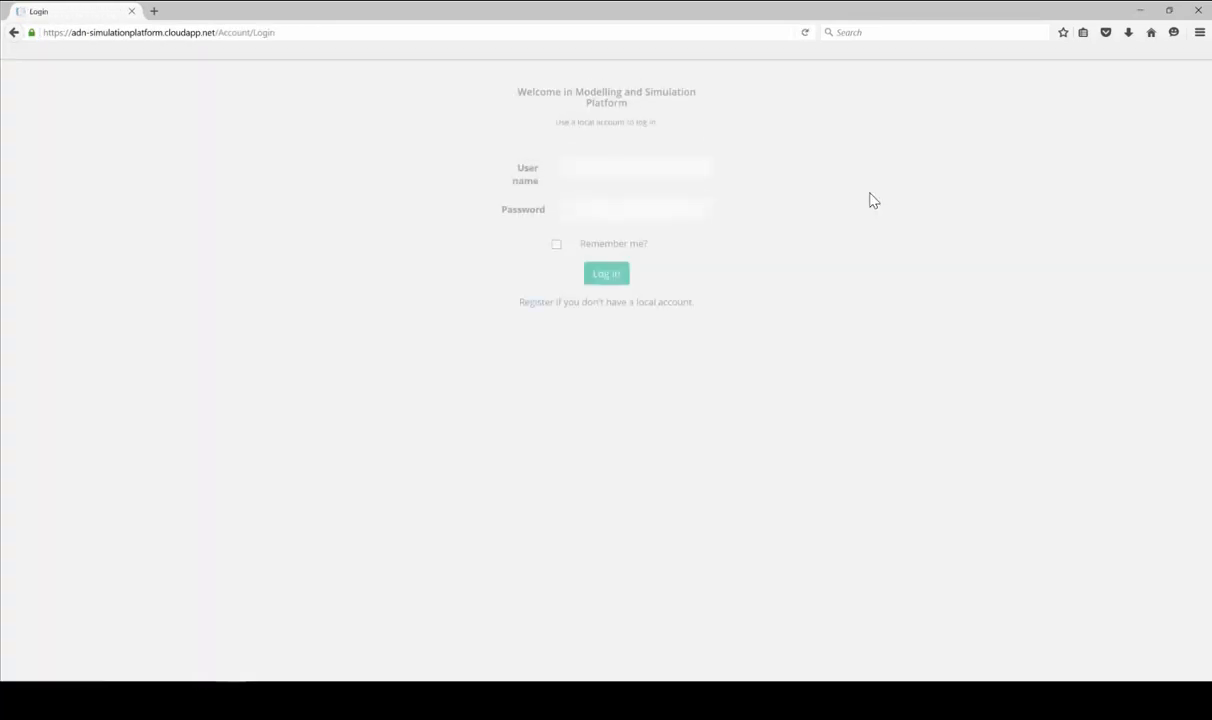
click(536, 307)
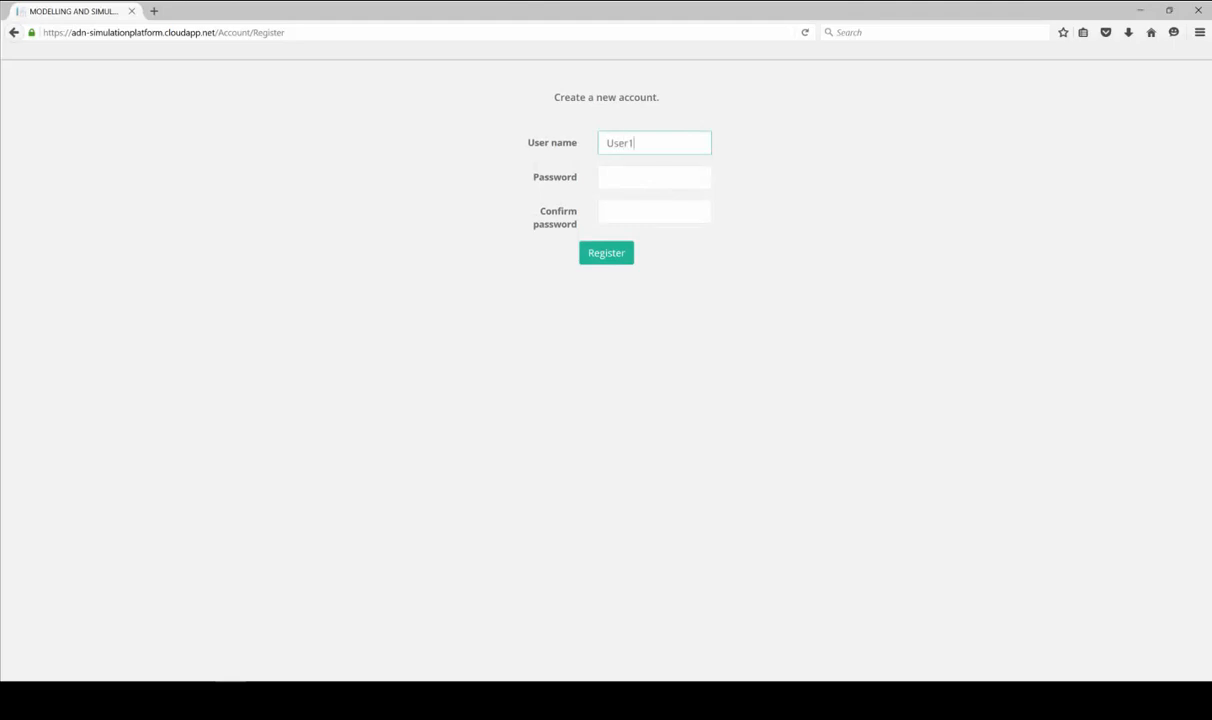
click(644, 179)
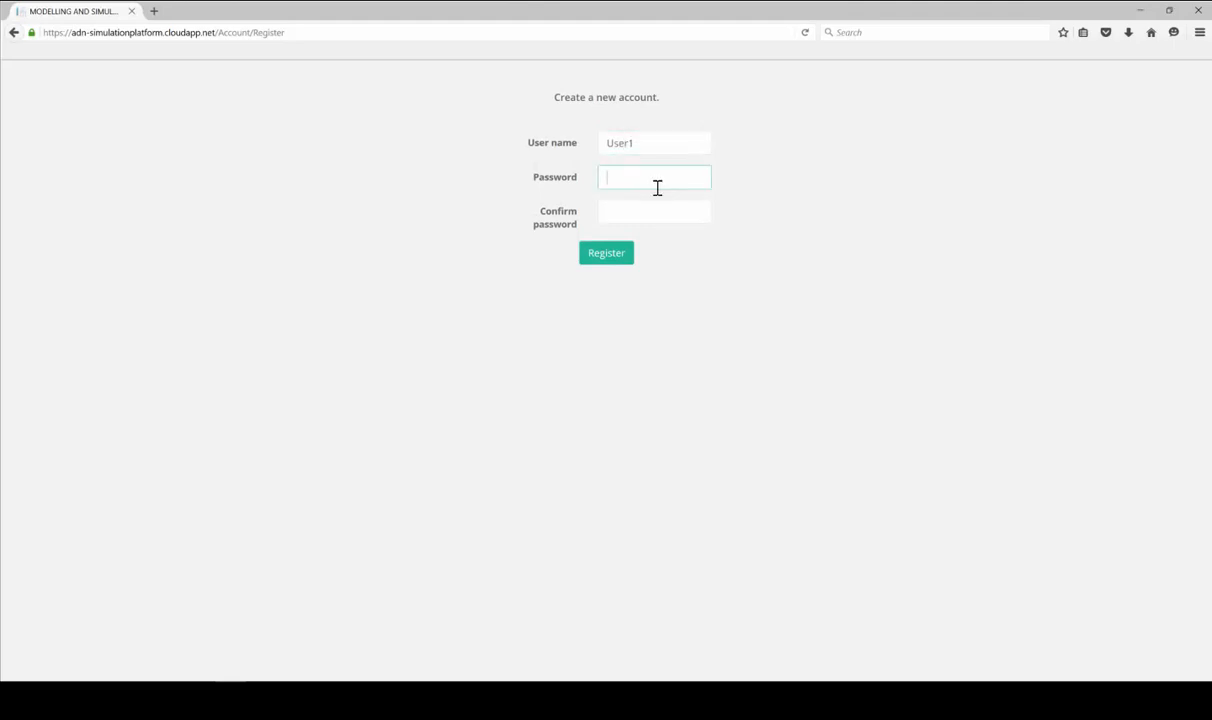
text(123)
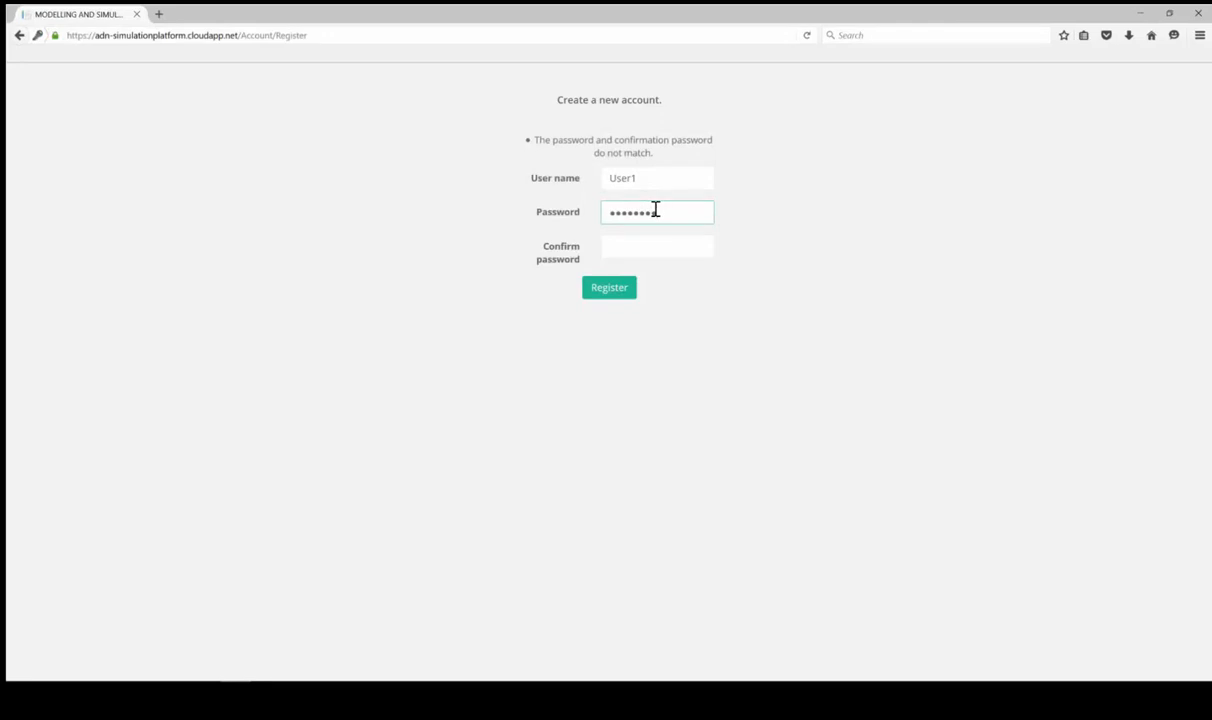
click(667, 250)
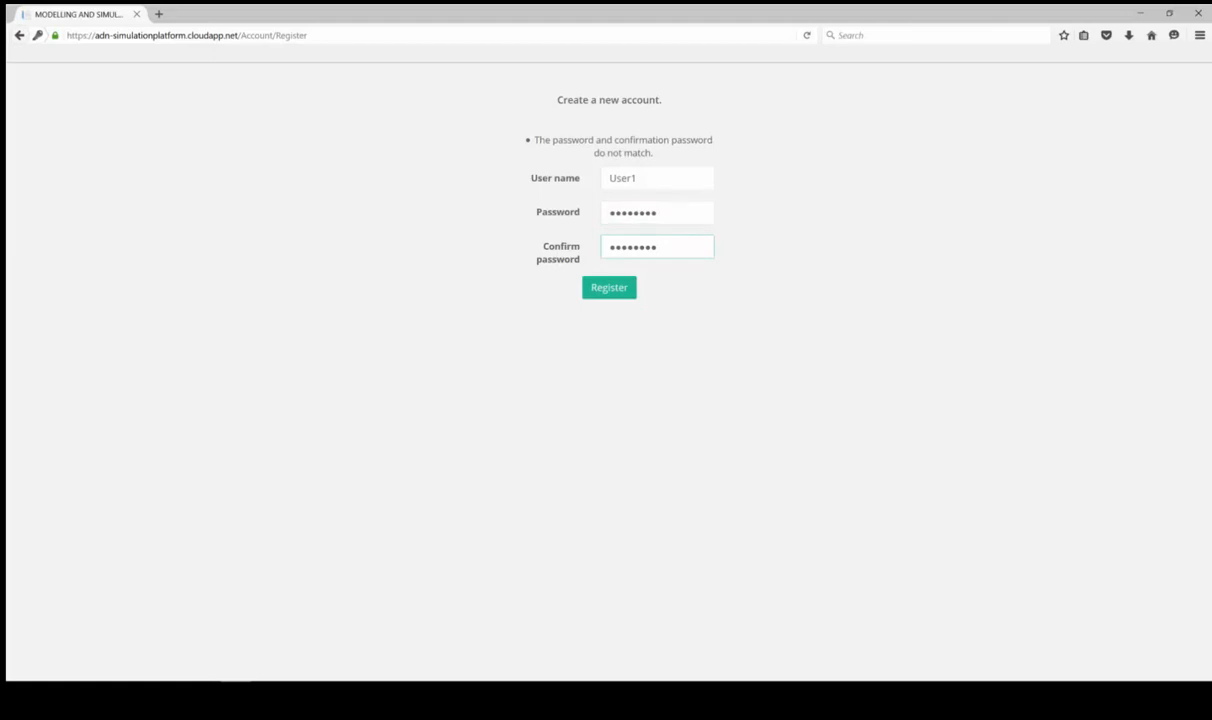
key(Return)
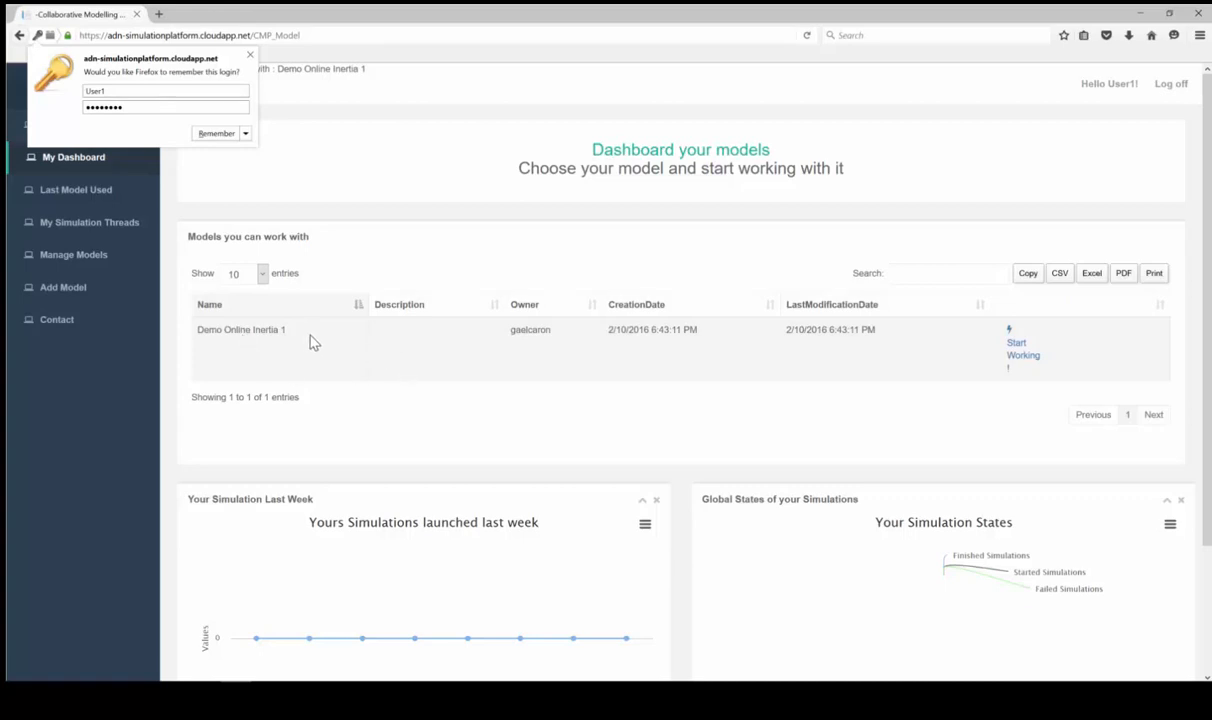
Create a new Demo Online Inertia 1 instance named 'my instance for user 1'
drag(311, 341, 183, 342)
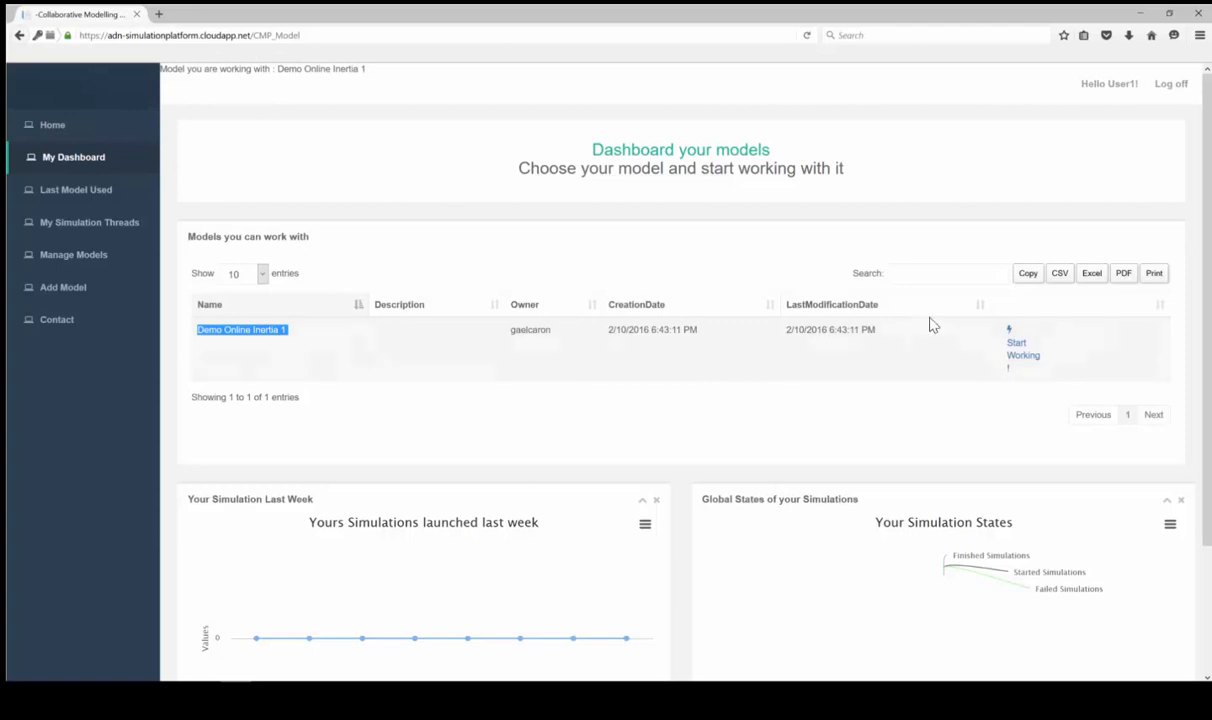
click(1016, 352)
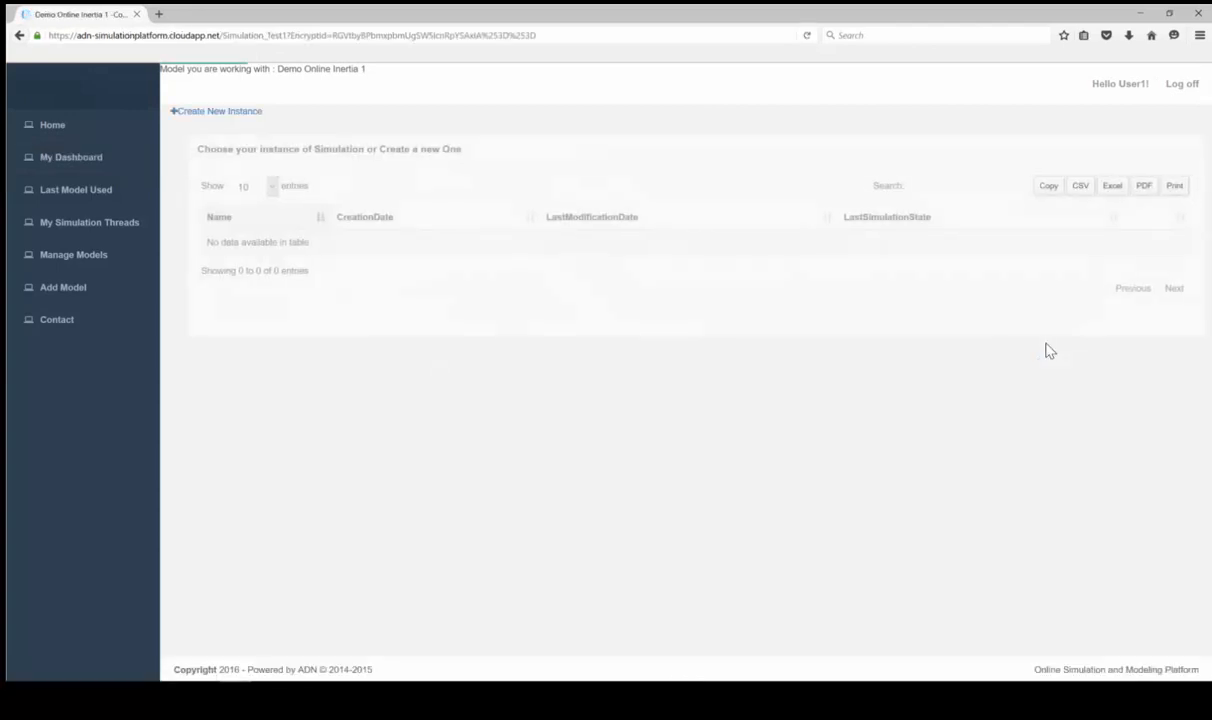
click(201, 110)
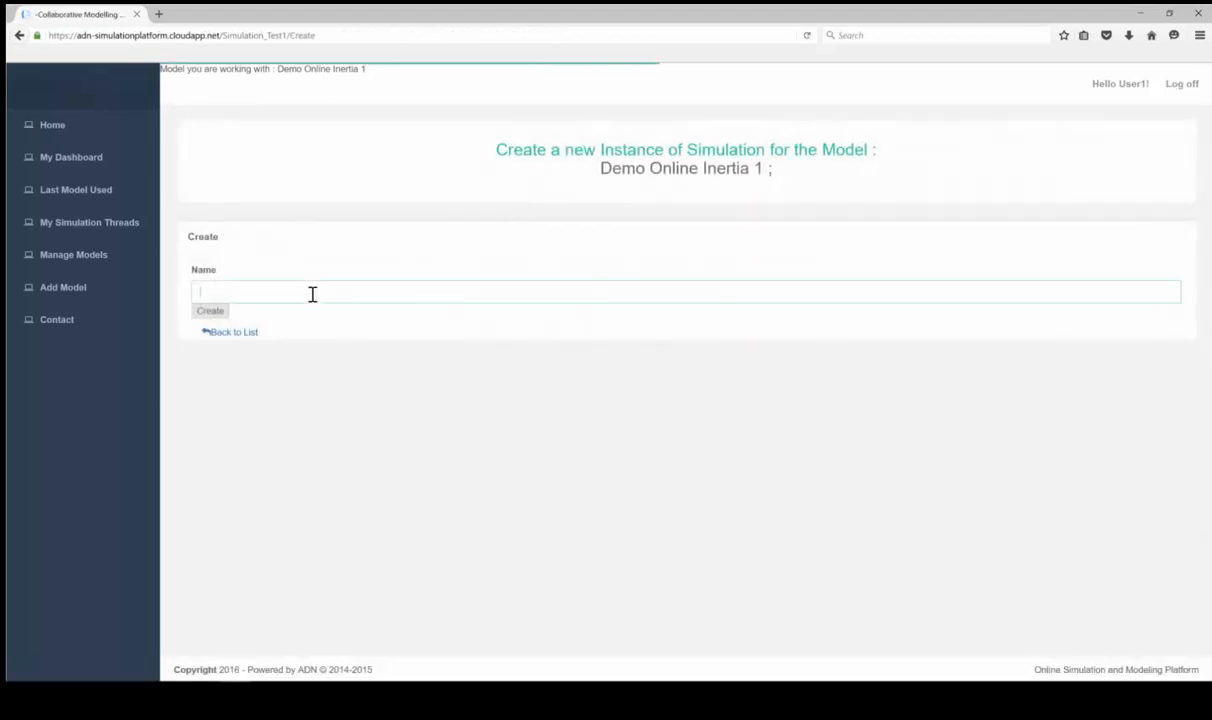
click(310, 293)
text(my instan)
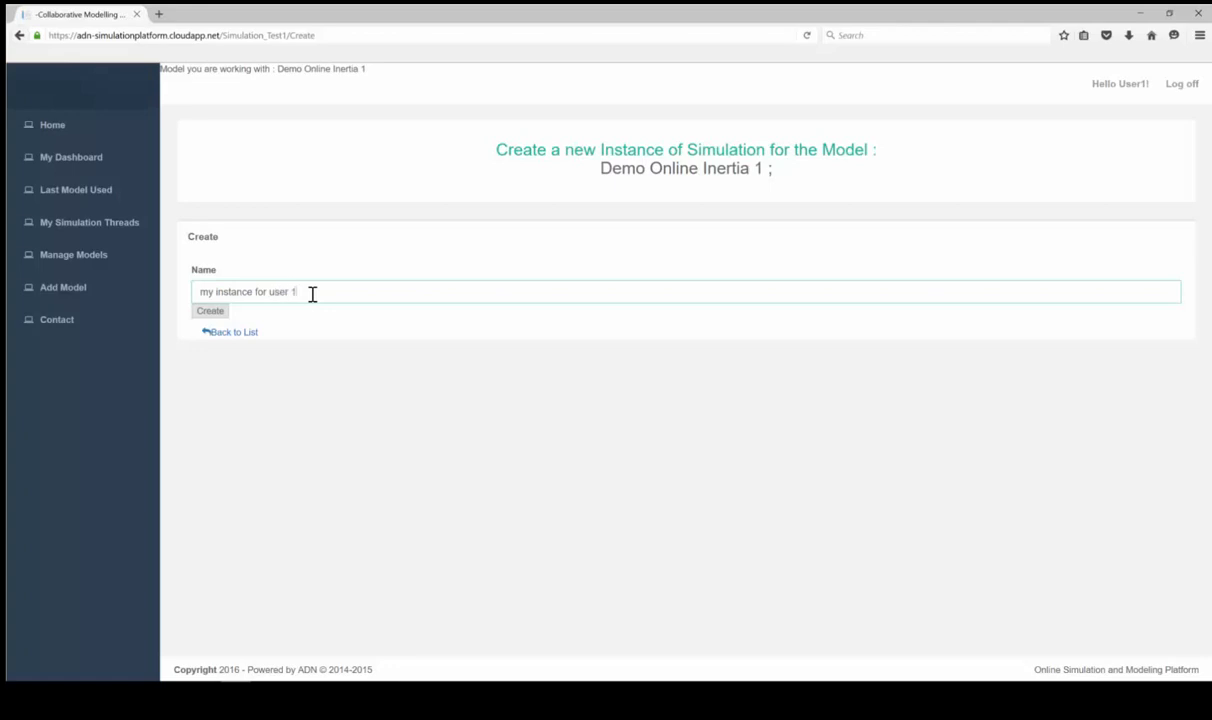
text(ce for user 1)
key(Return)
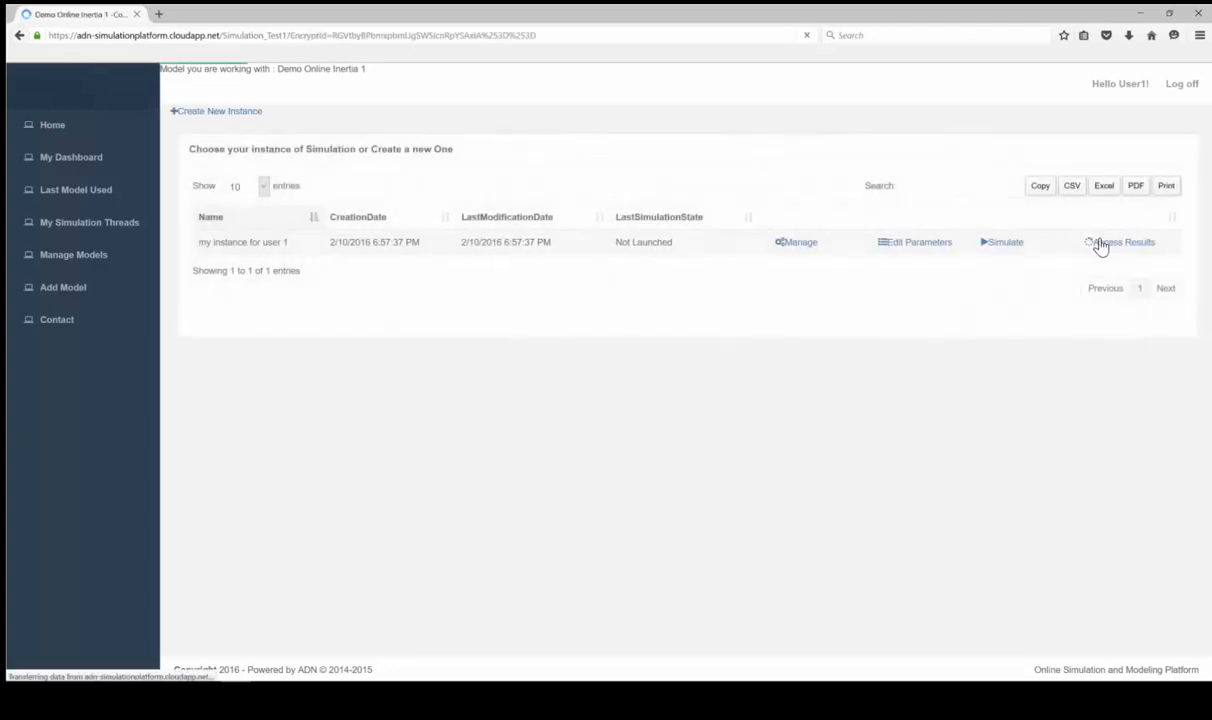
click(1001, 243)
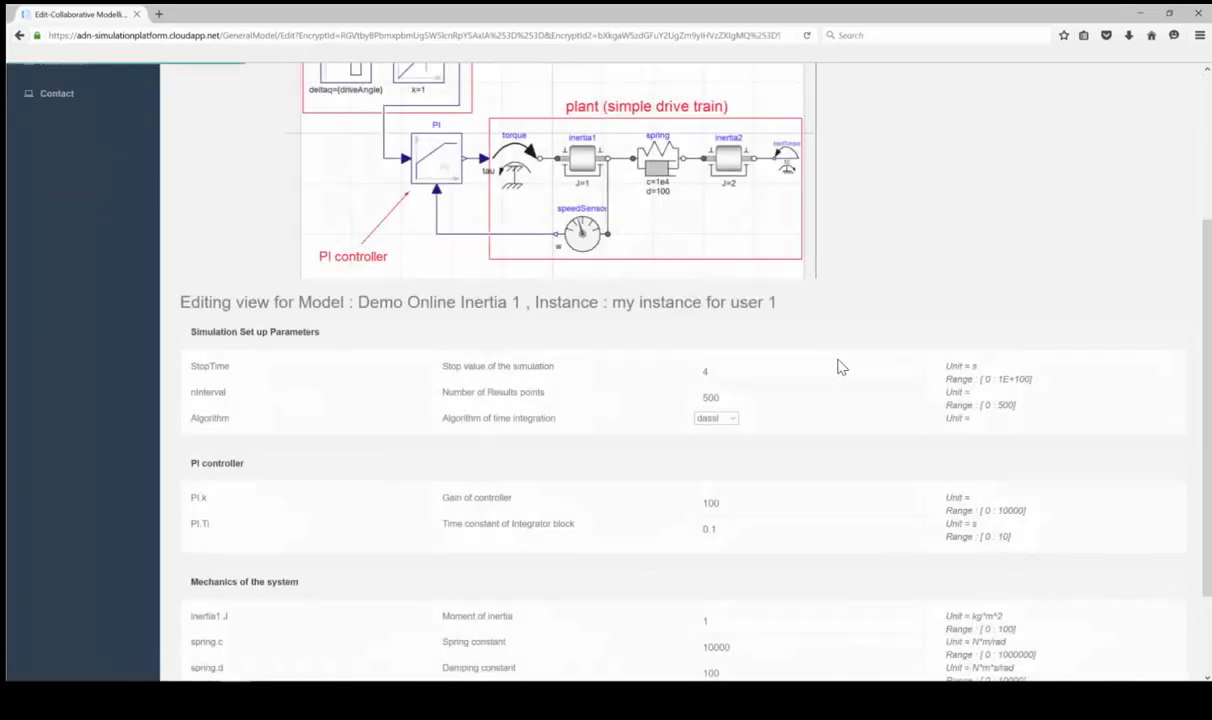
Change inertia1.J to 10, save the parameters, and run the instance's simulation
scroll(840, 367, down, 2)
click(740, 502)
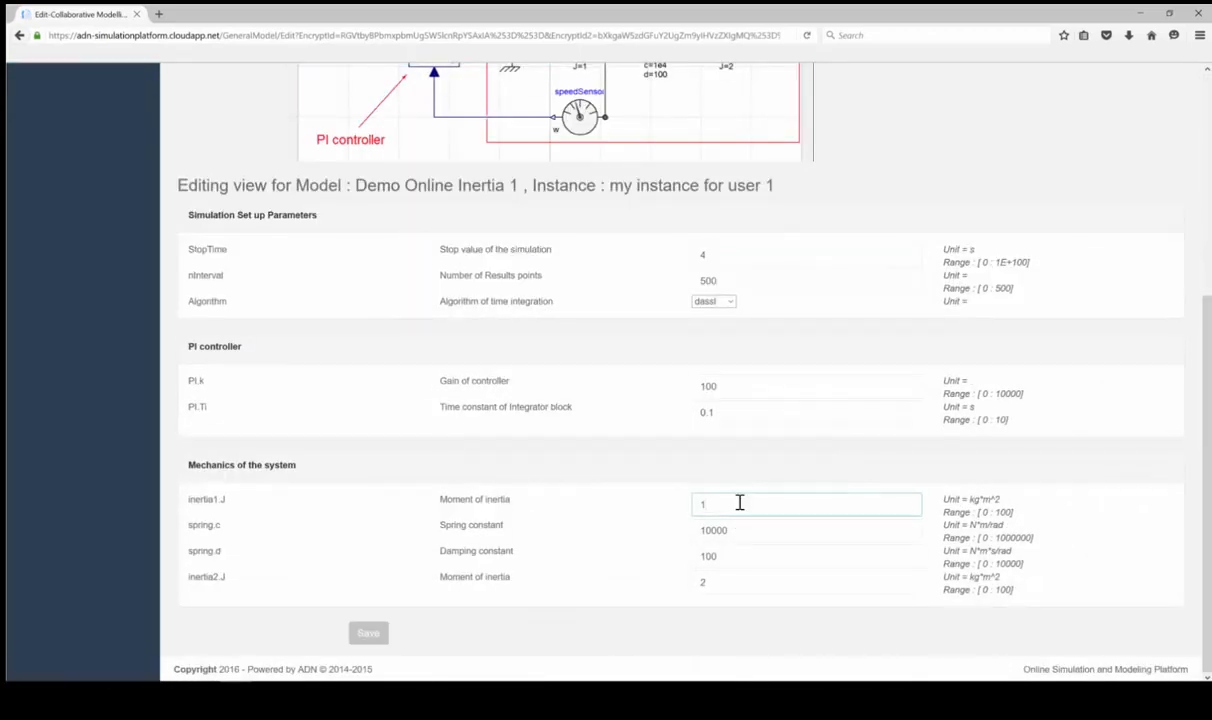
text(0)
click(733, 581)
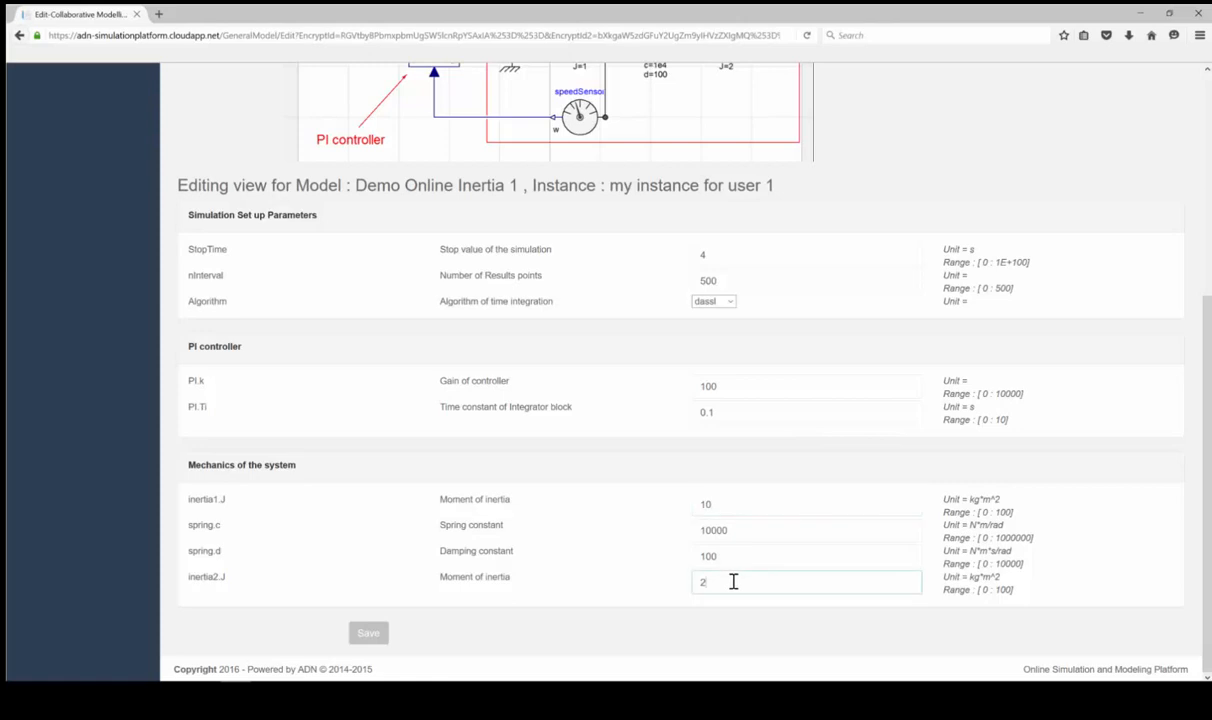
key(Return)
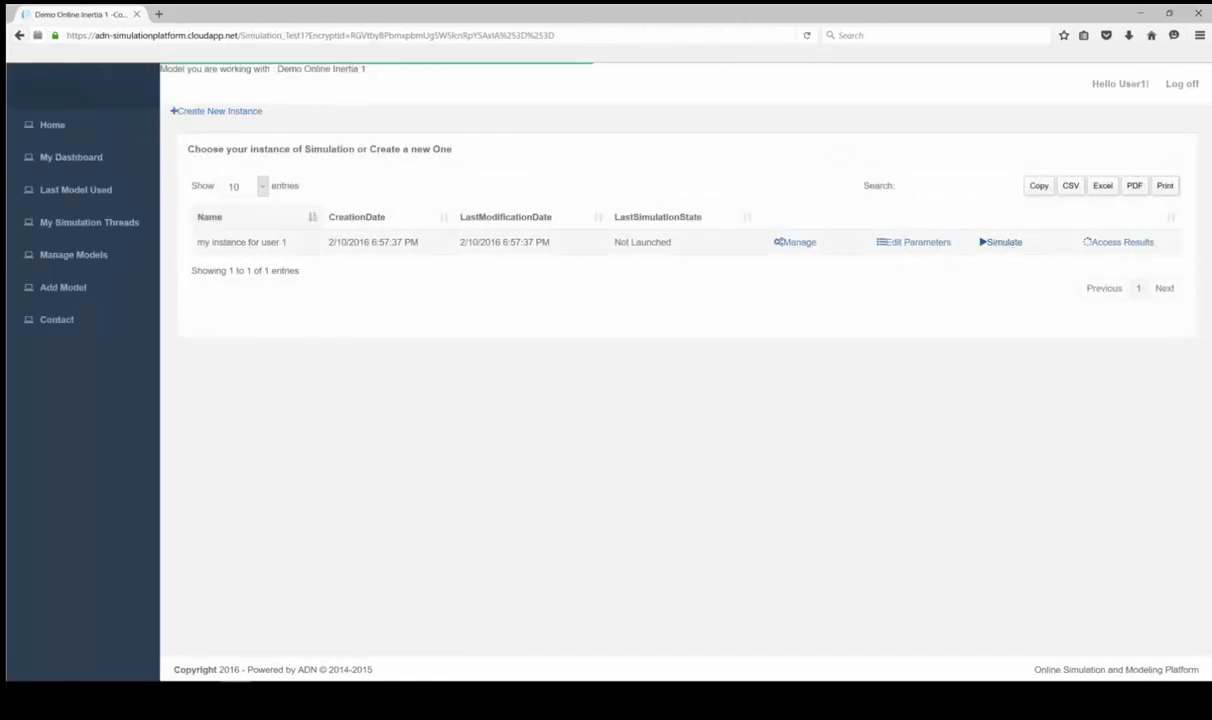
click(1004, 242)
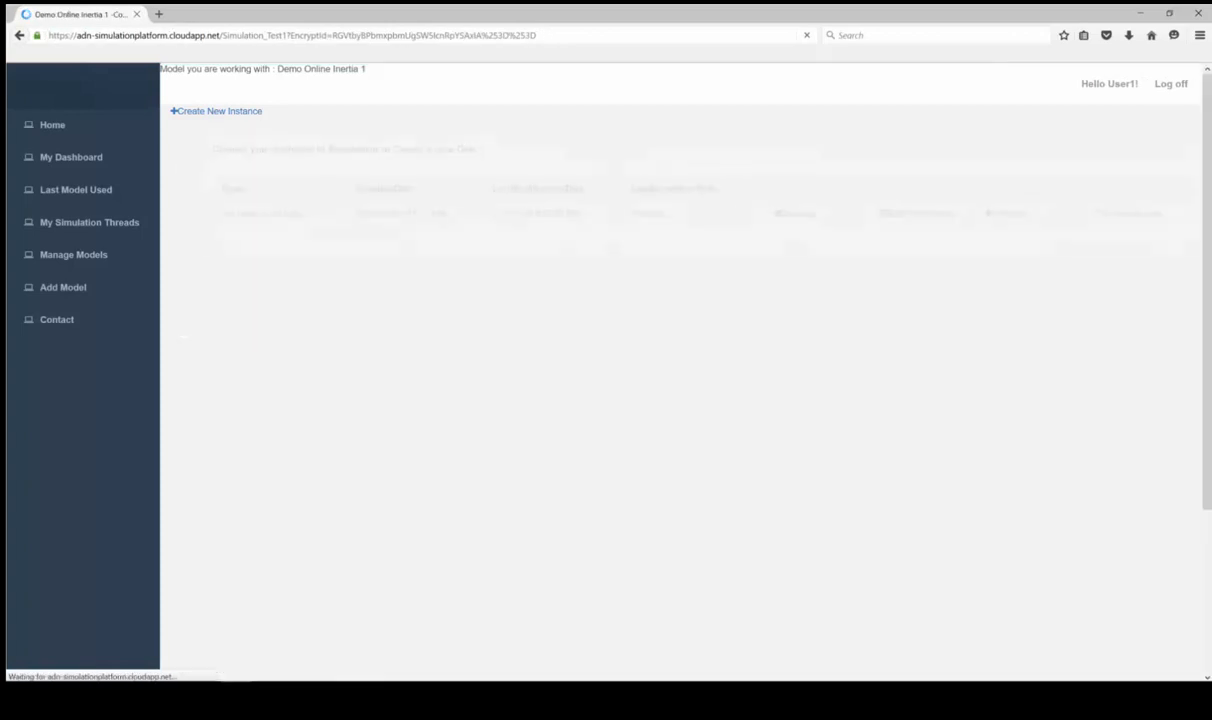
click(1110, 243)
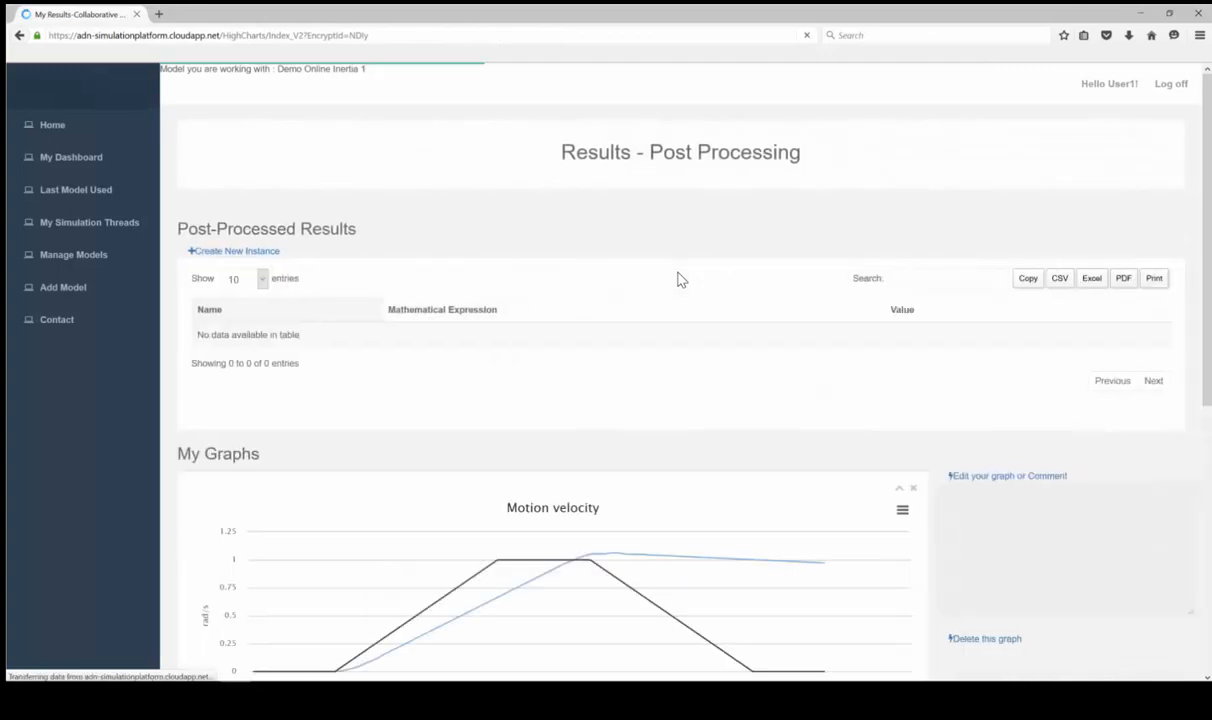
Review the instance's Motion velocity and inertia2.der(w) graphs, then go to Manage Models
scroll(600, 460, down, 3)
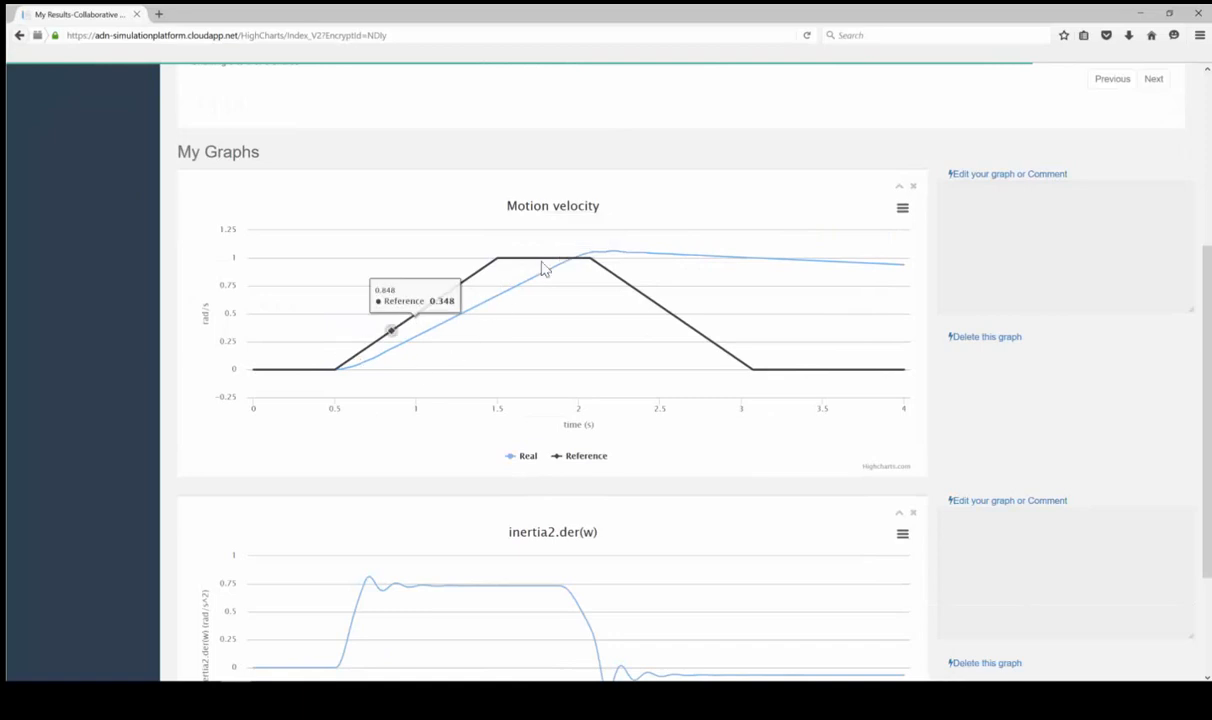
scroll(479, 368, down, 2)
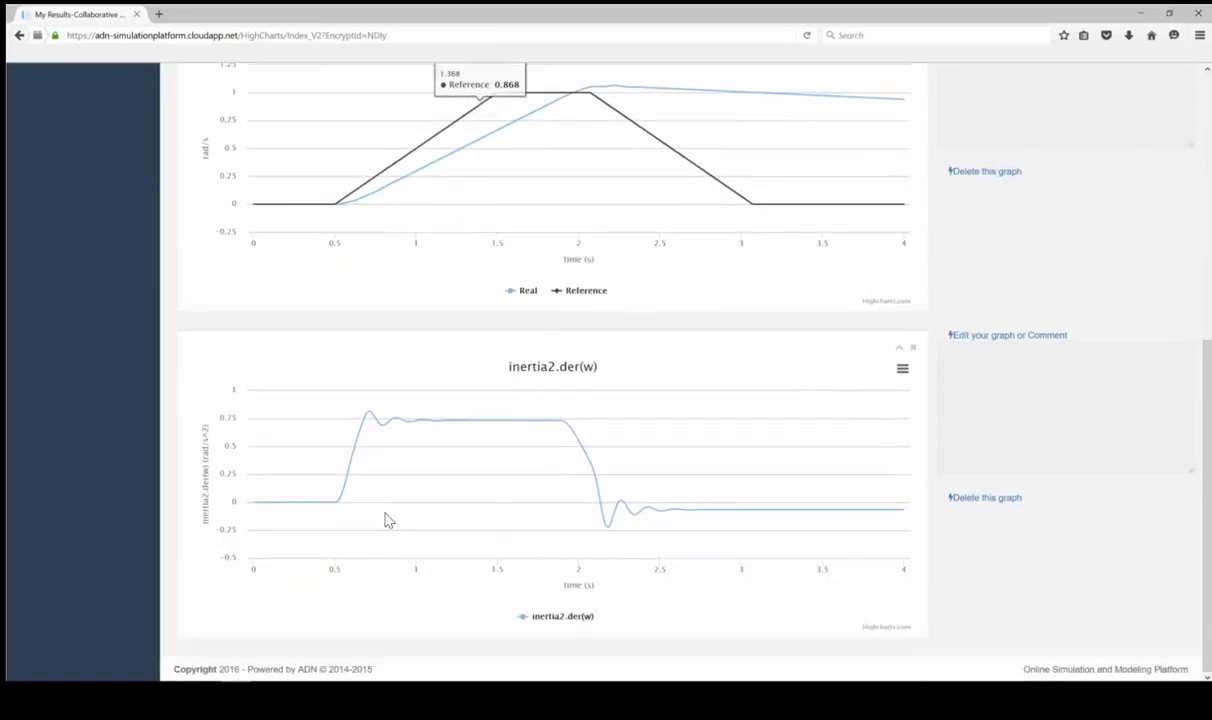
scroll(770, 512, up, 2)
scroll(777, 510, up, 3)
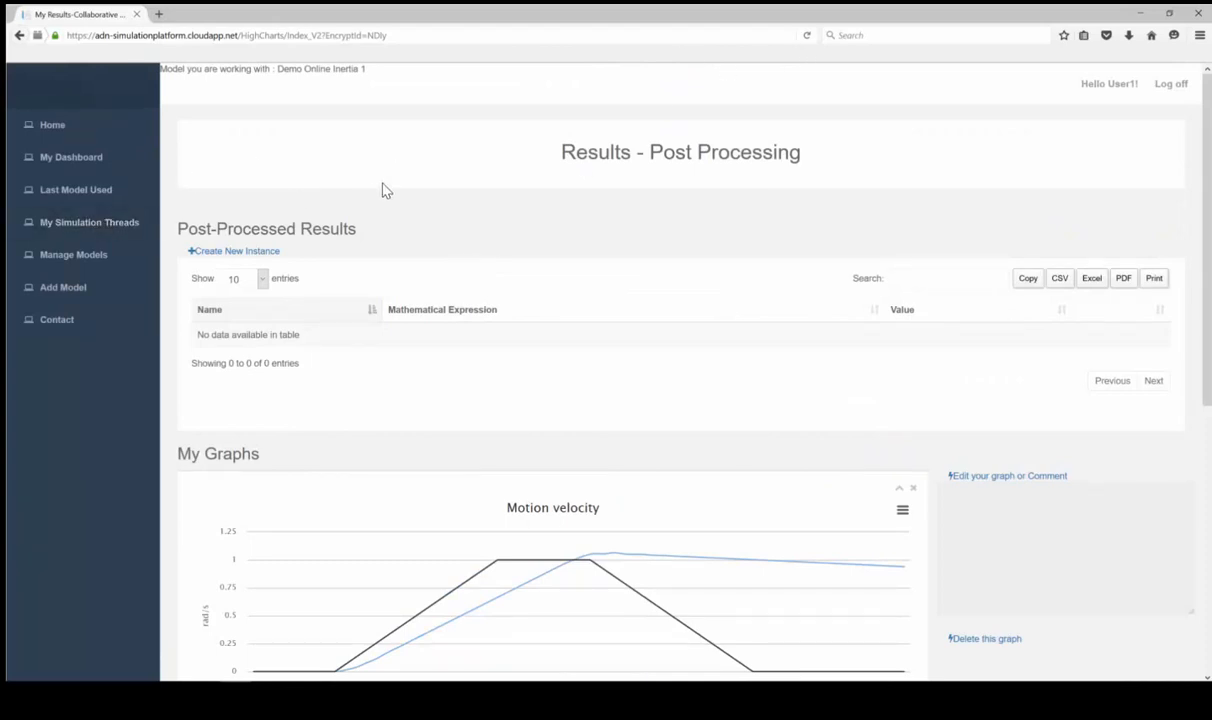
click(89, 257)
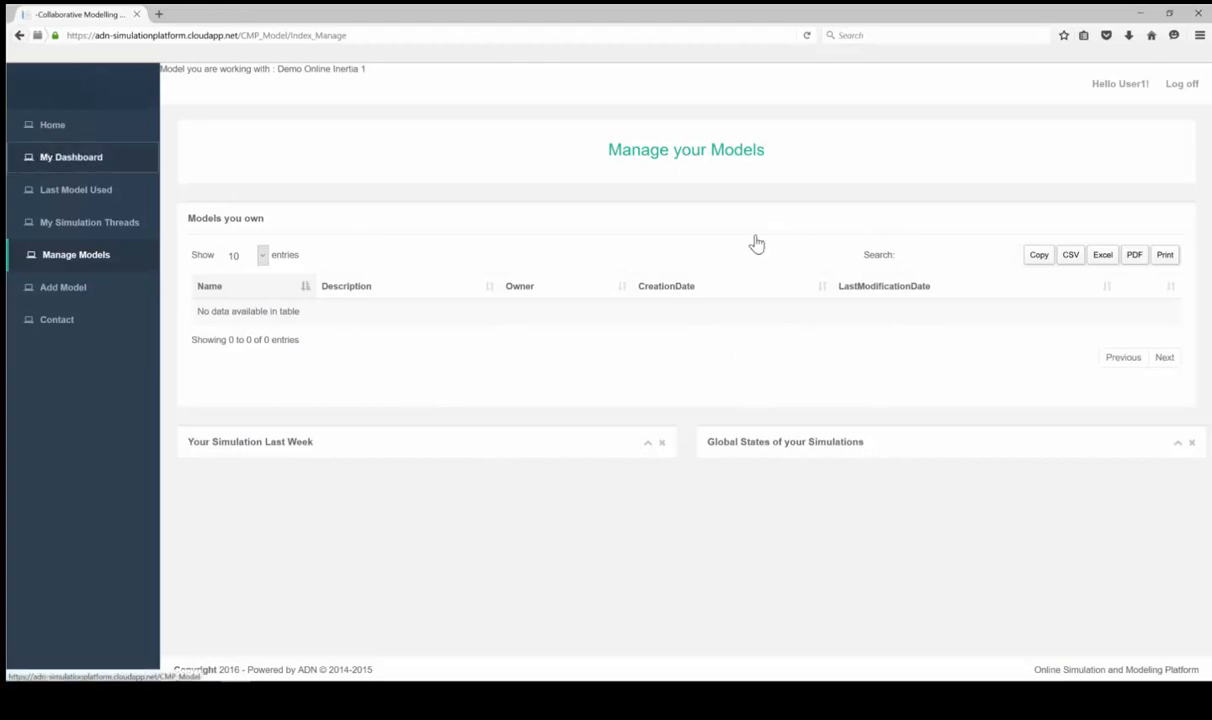
Return to My Dashboard and look through the simulation charts
click(52, 162)
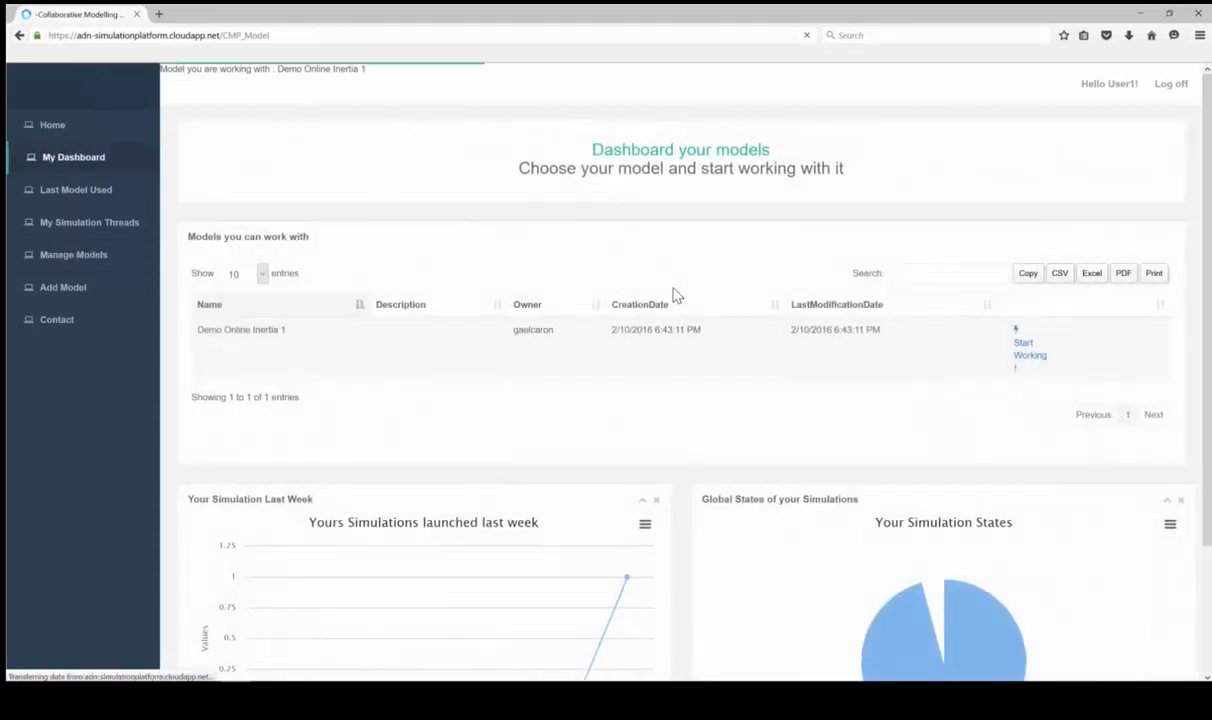
scroll(722, 378, down, 3)
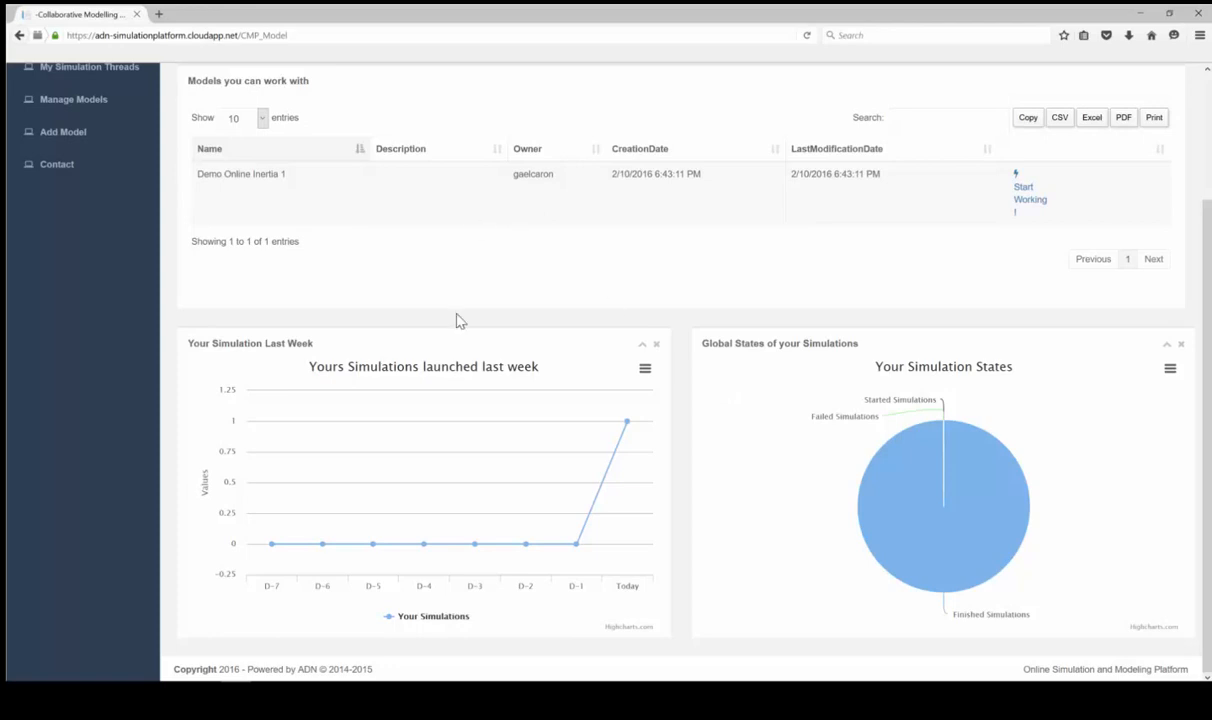
scroll(454, 319, up, 3)
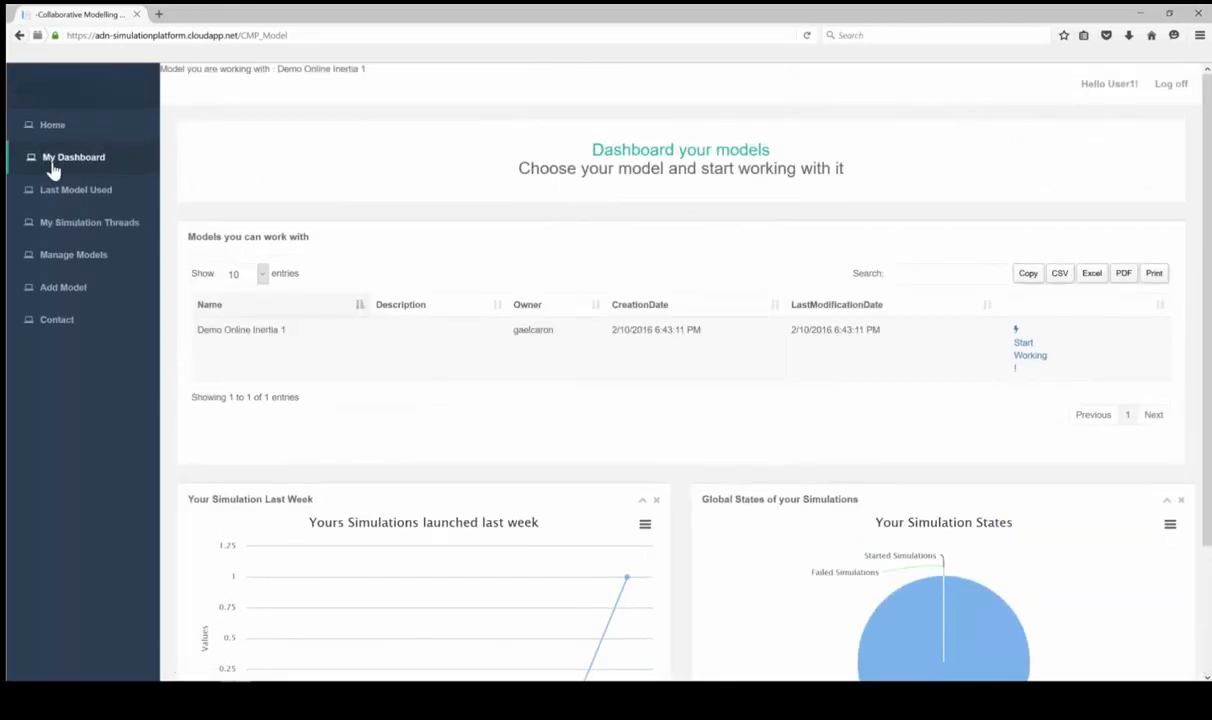
Open the Contact page and select the first contact e-mail address
click(47, 321)
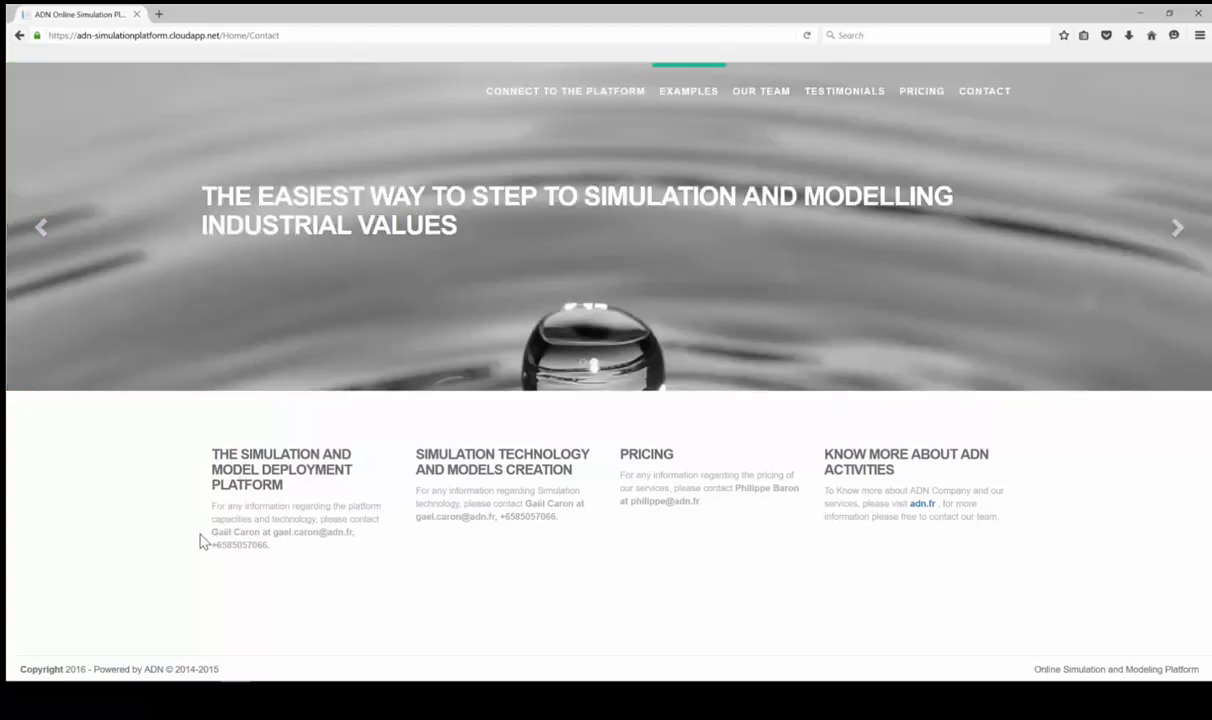
drag(200, 538, 284, 533)
click(360, 541)
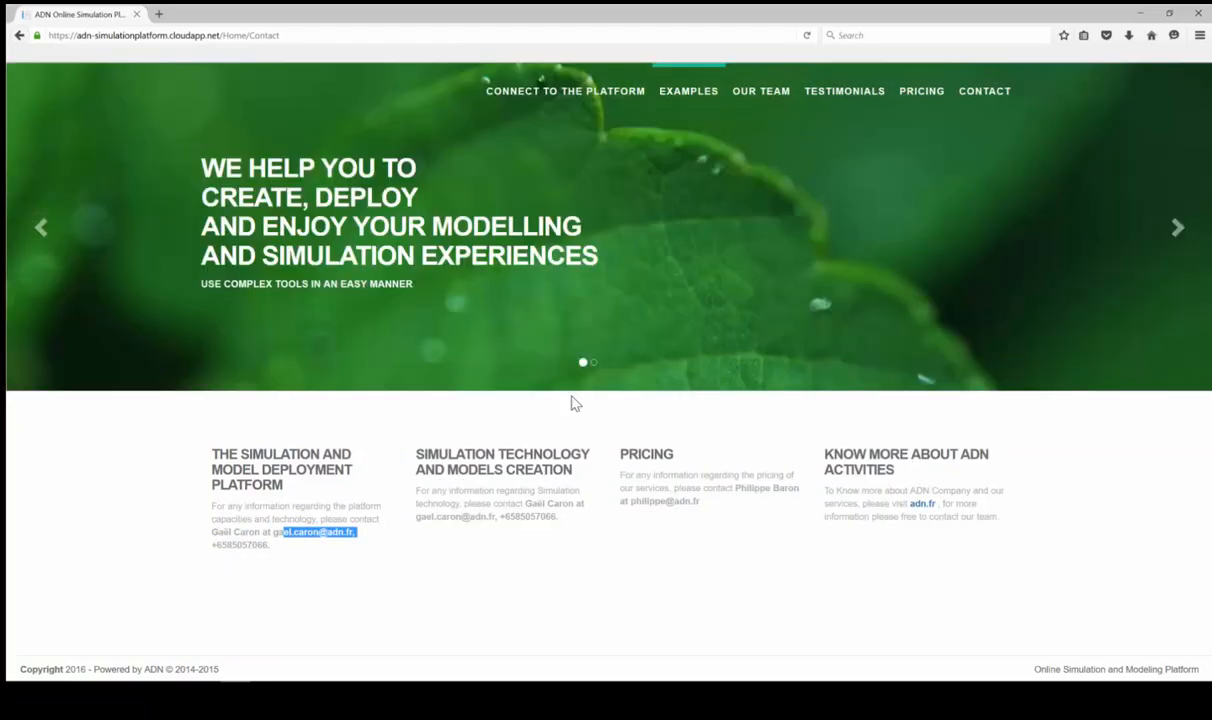